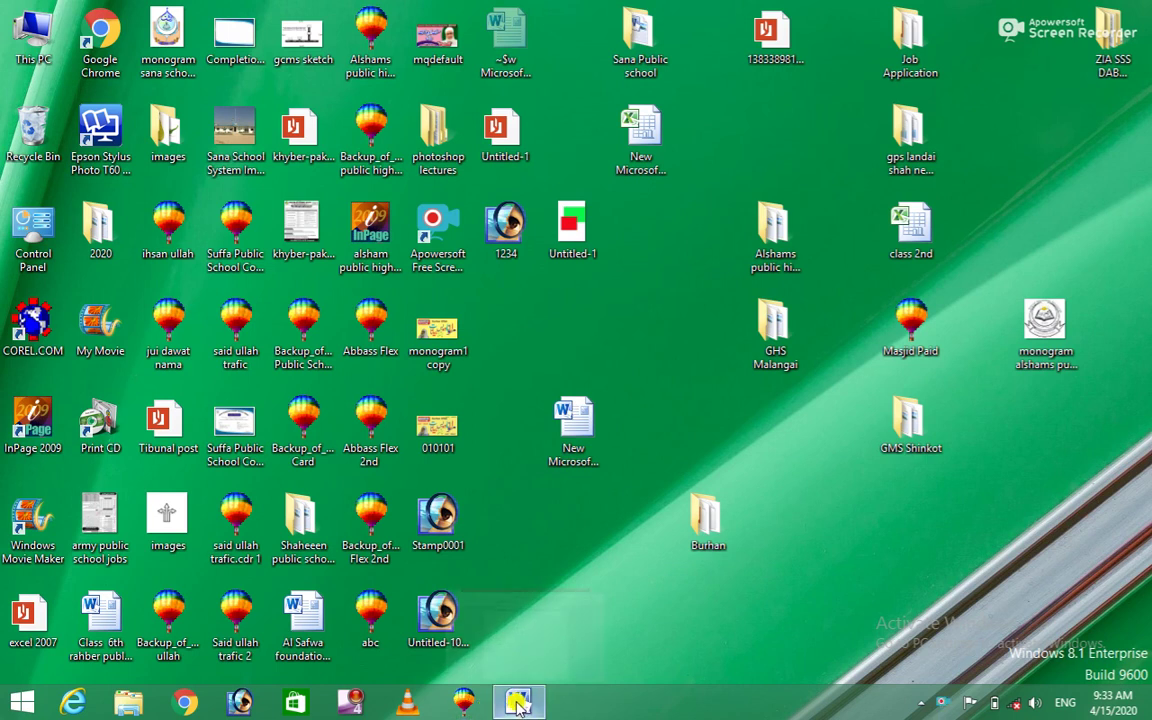
Restore the blank Word document window from the taskbar
left_click(518, 703)
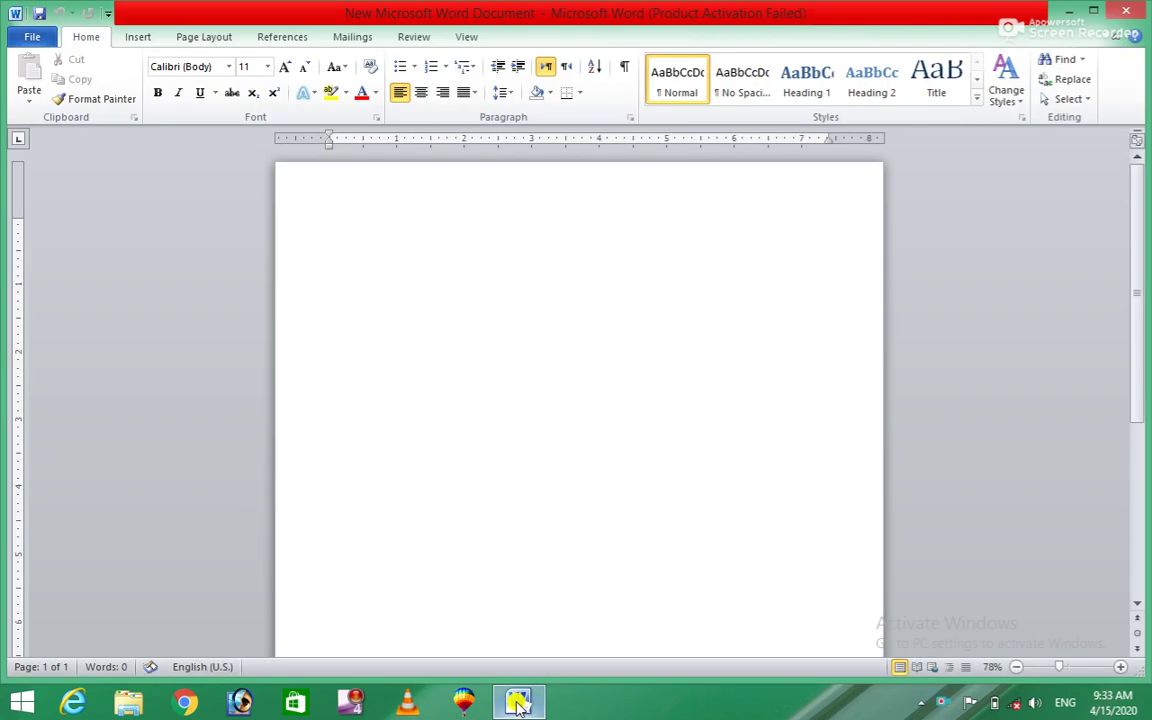
Choose Draw Text Box from the Insert tab's Text Box gallery
left_click(137, 37)
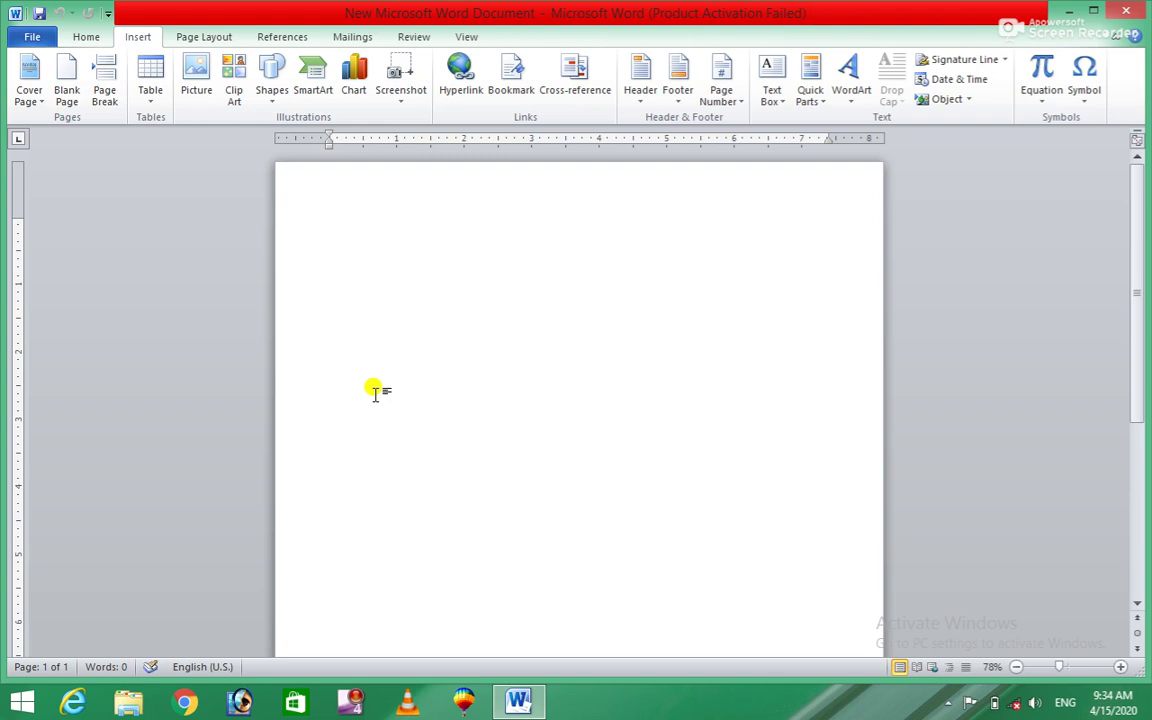
left_click(773, 78)
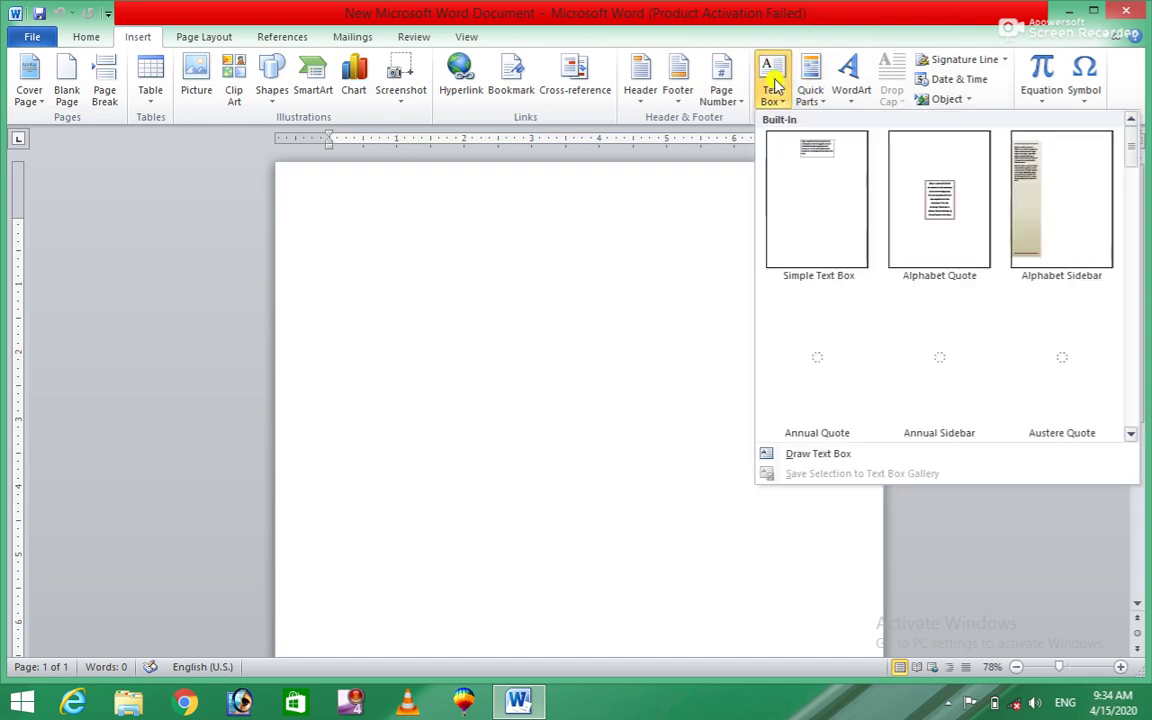
left_click(812, 453)
Draw a text box near the page top, type 'Government college of technology khar bajaur' and select it
left_click_drag(383, 251, 744, 365)
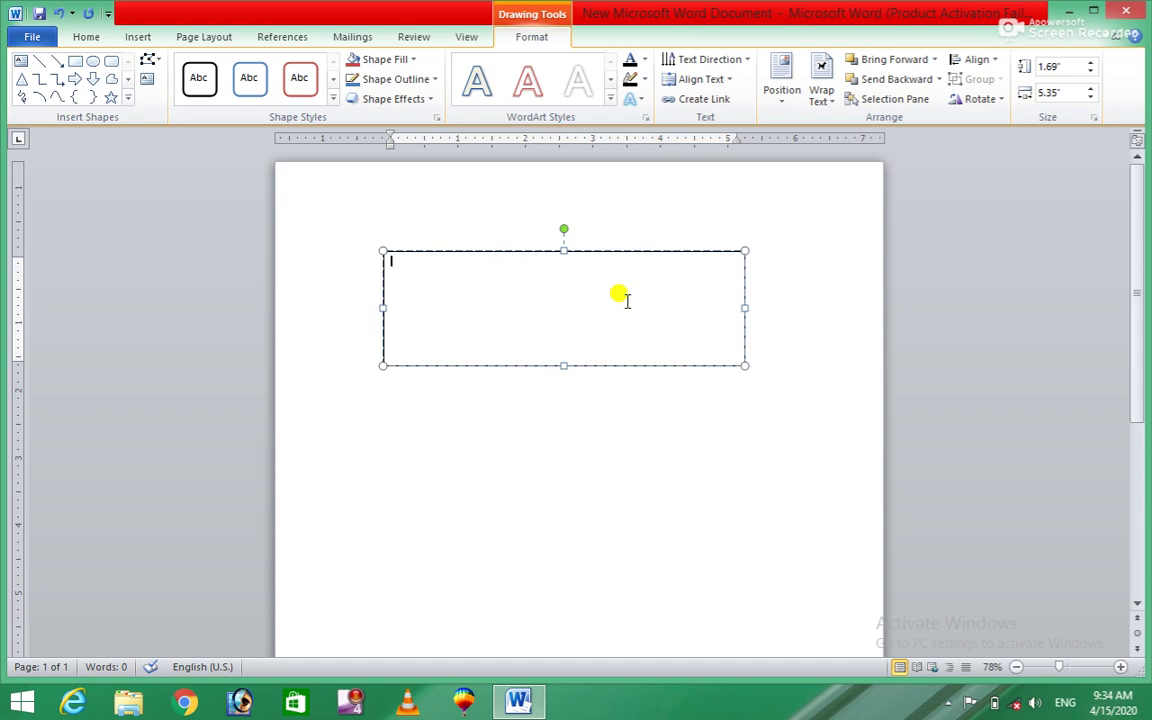
type("i")
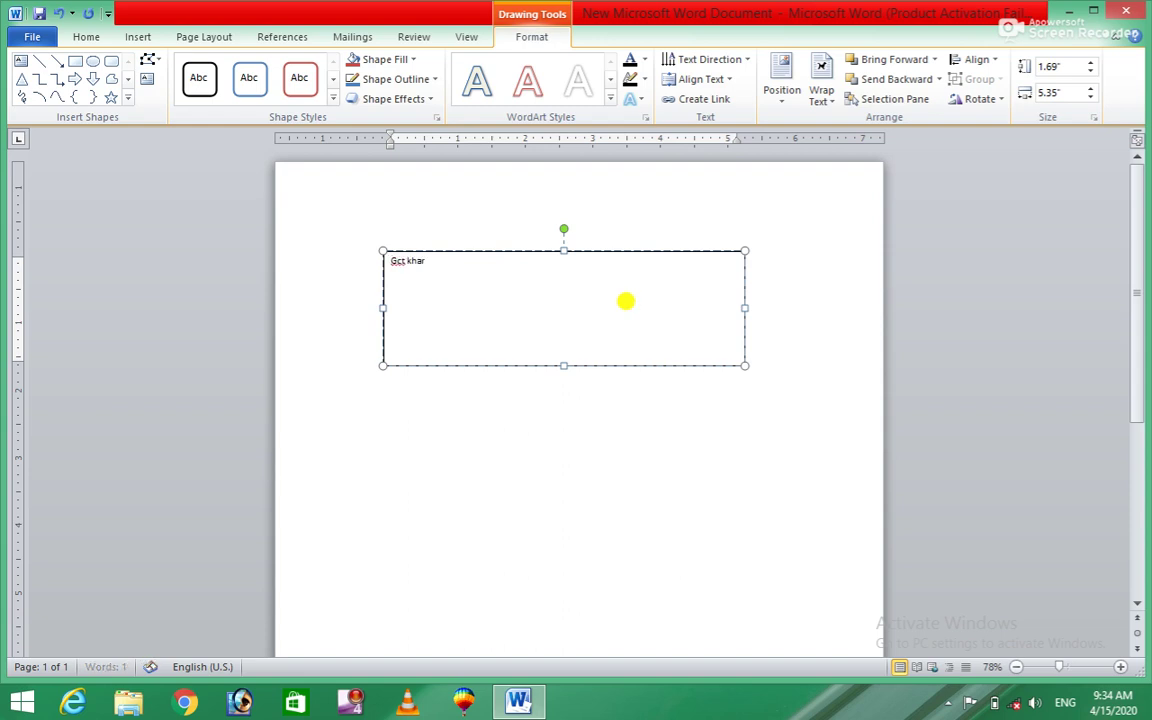
key("BackSpace")
key("BackSpace")
key("BackSpace")
key("BackSpace")
type("governem")
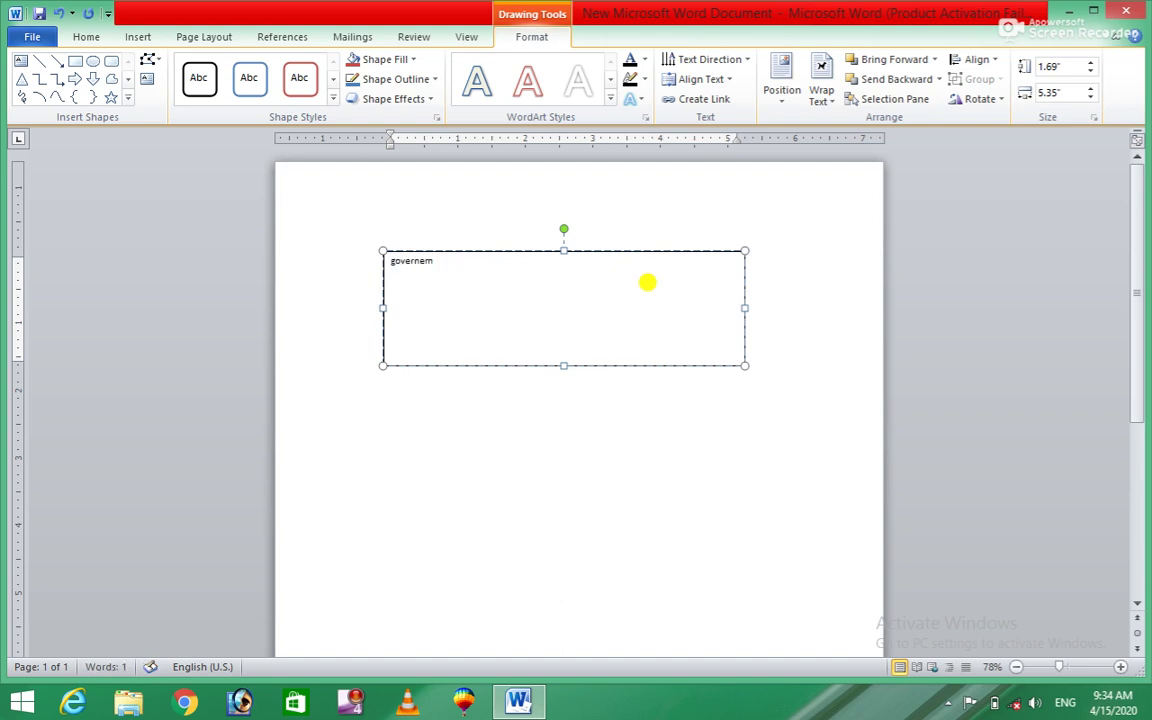
key("BackSpace")
type("t college of techon")
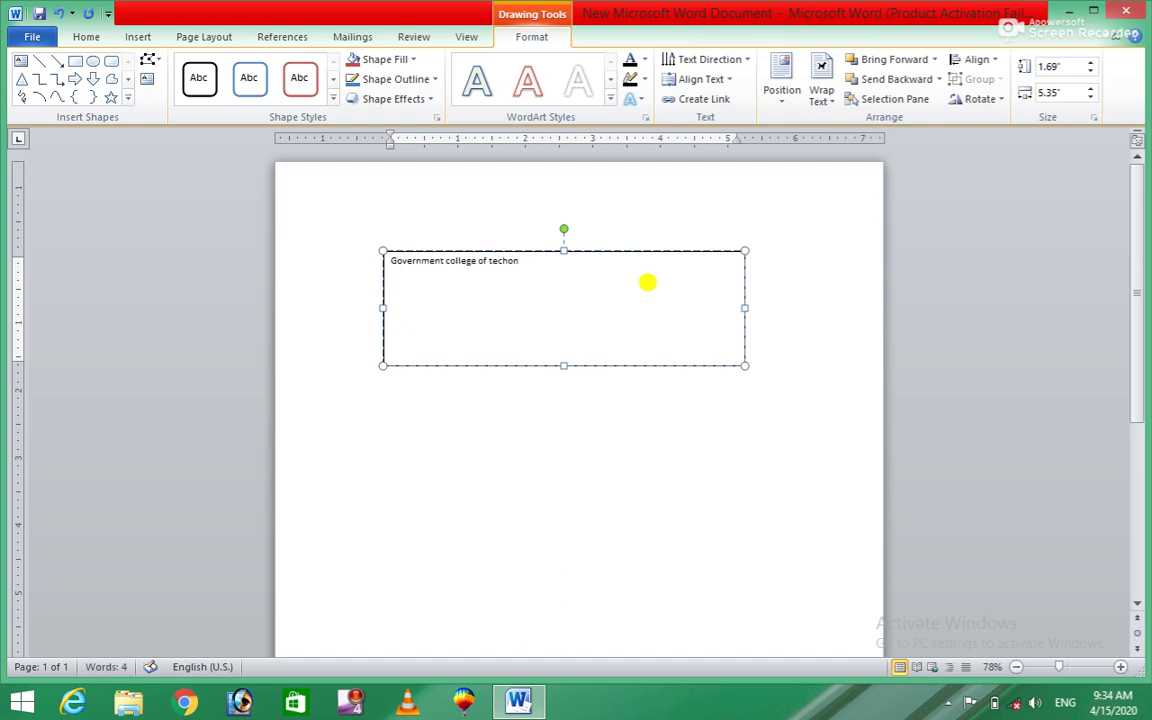
key("BackSpace")
key("BackSpace")
type("nology khar bajaur")
left_click(825, 320)
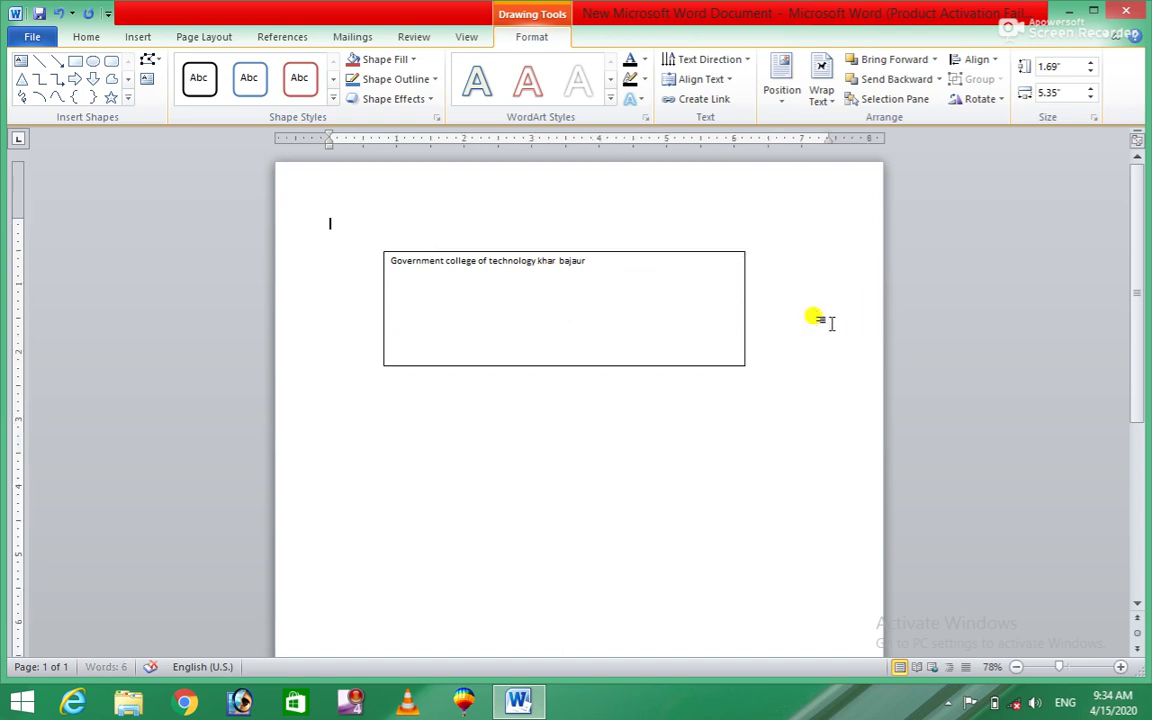
left_click_drag(612, 267, 337, 260)
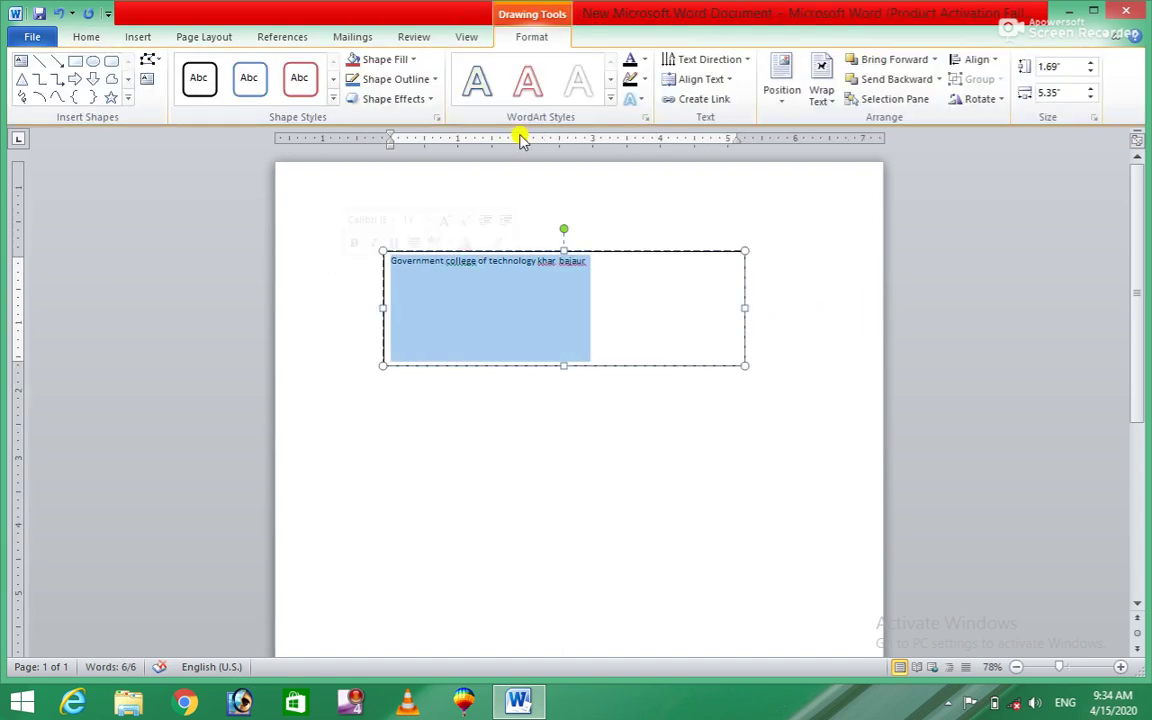
Convert the college name to WordArt and give it the Arch Up transform
left_click(137, 37)
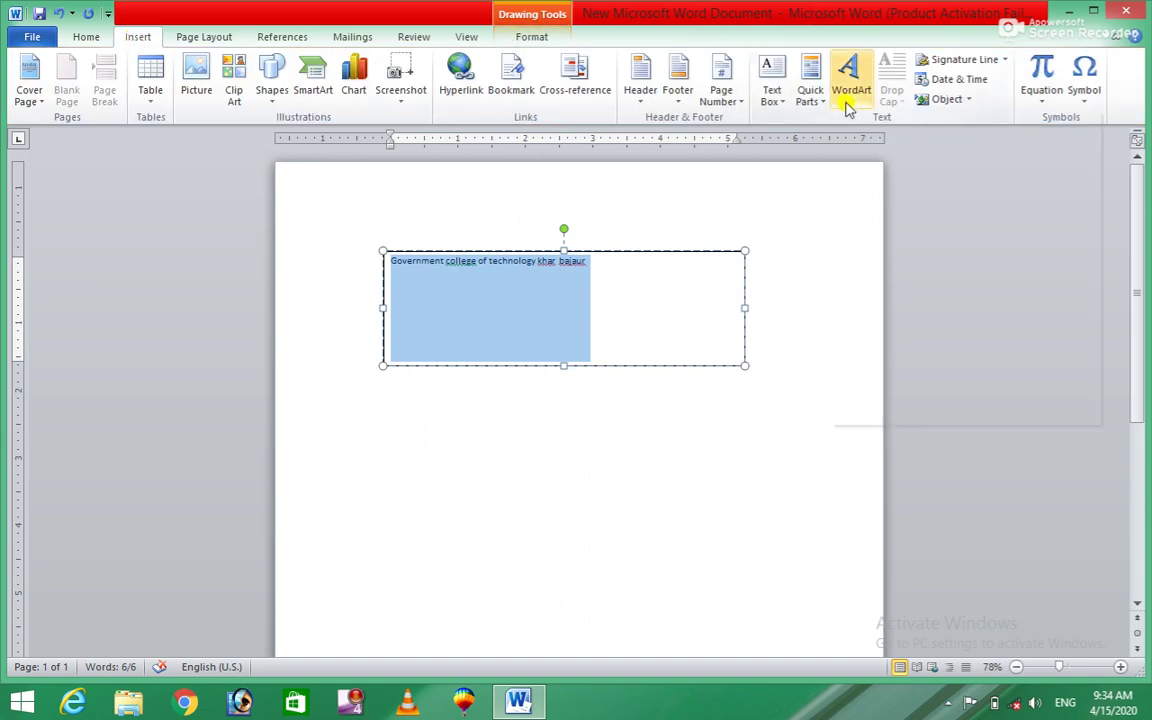
left_click(847, 100)
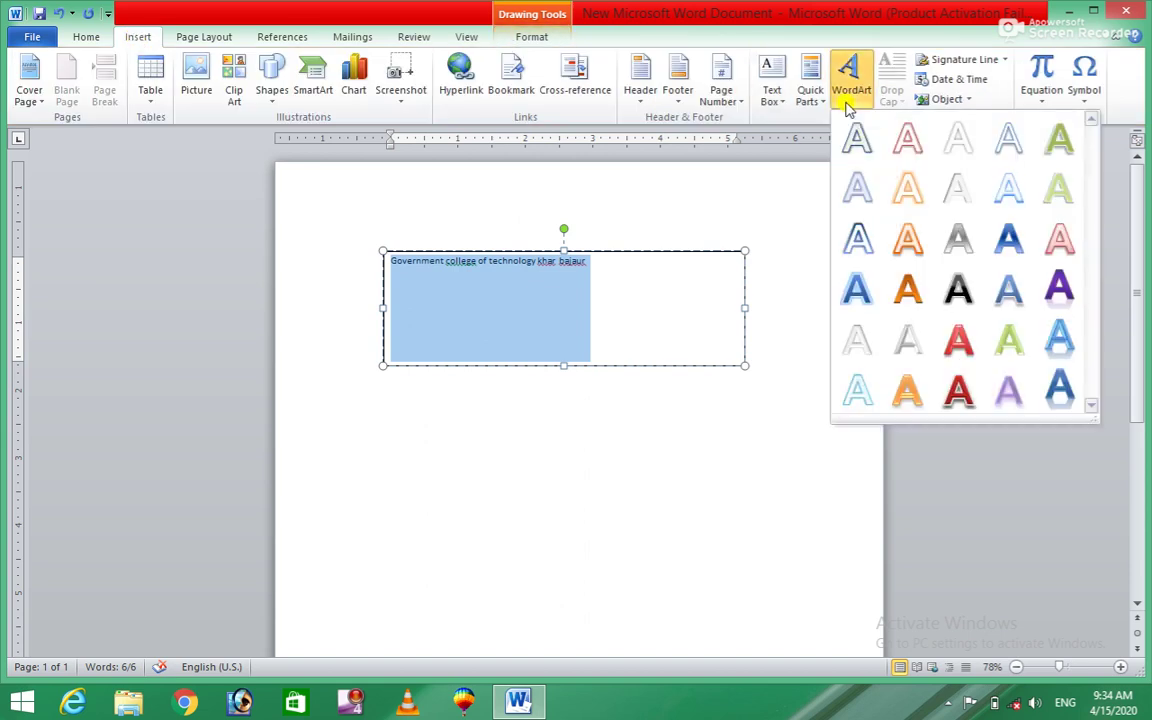
left_click(958, 290)
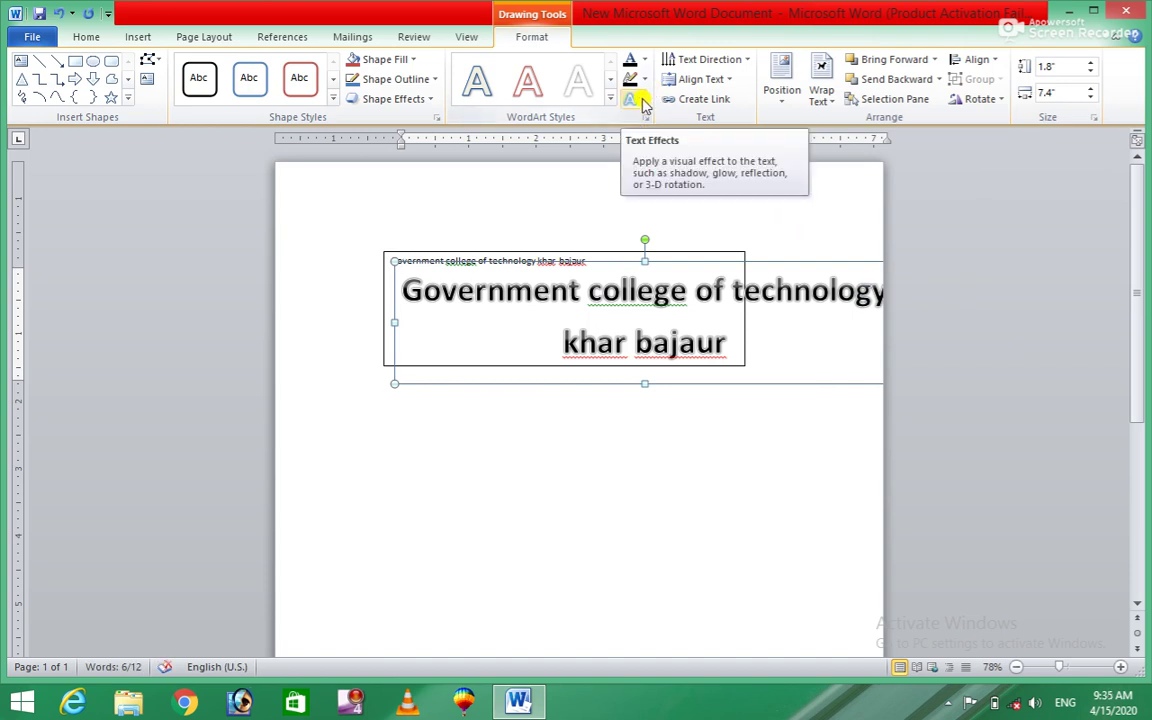
left_click(641, 100)
mouse_move(664, 338)
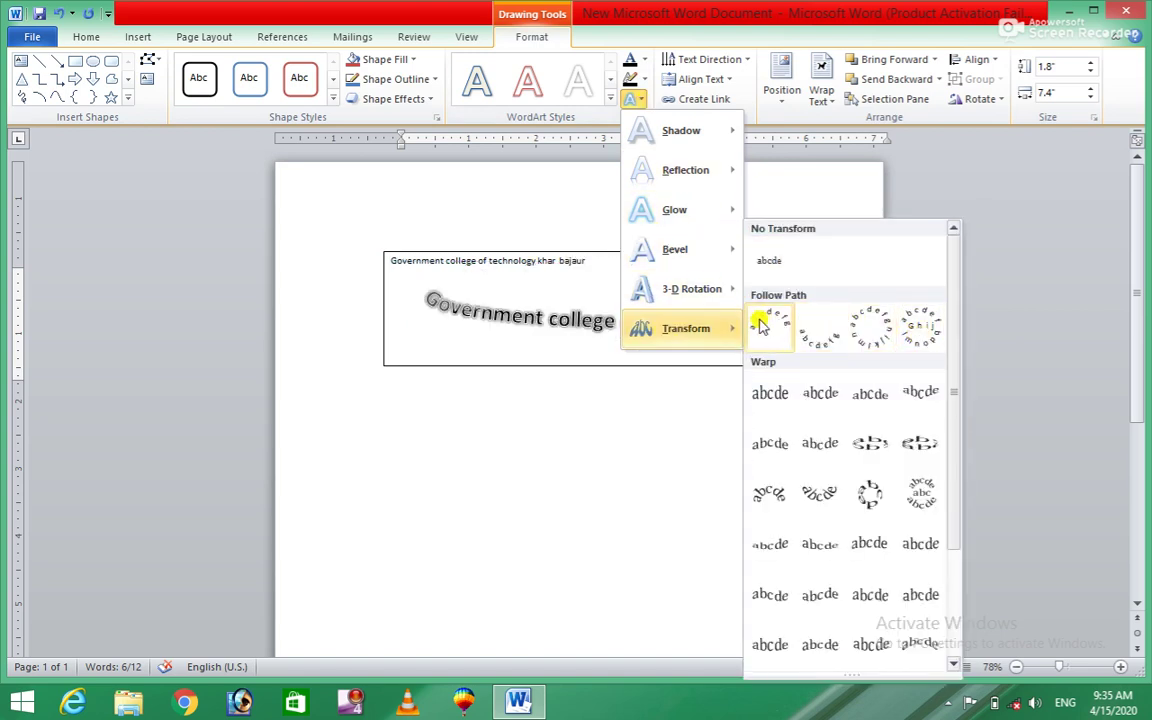
left_click(758, 325)
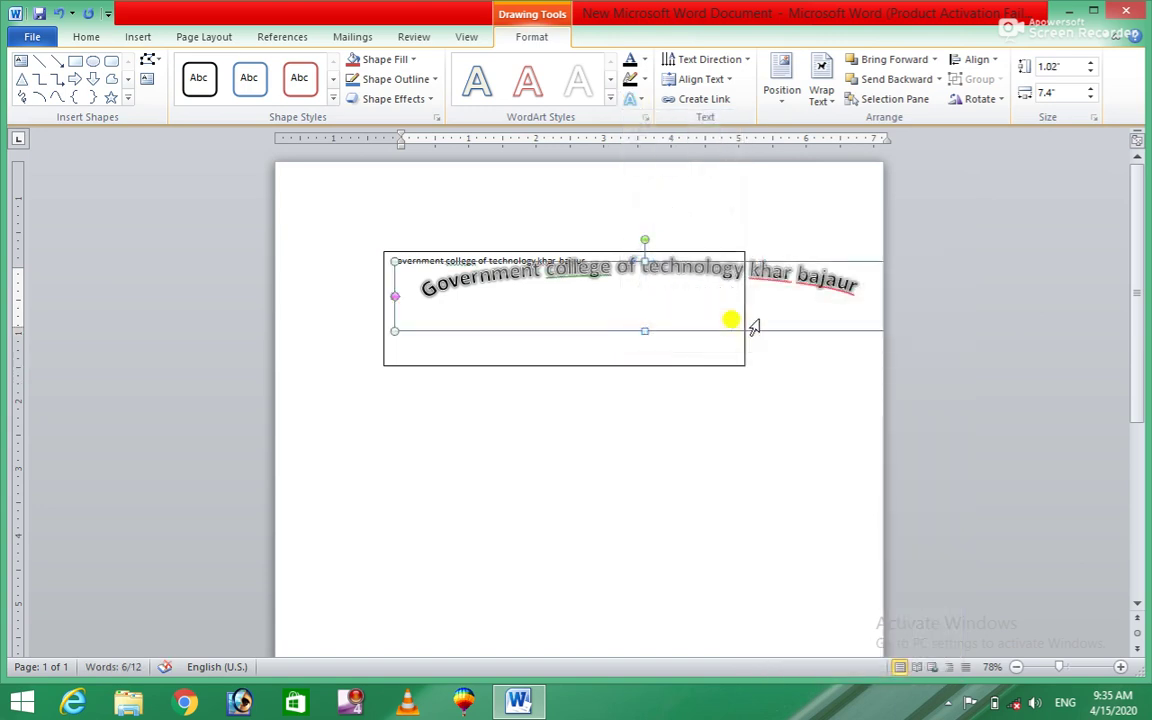
Enlarge the arched WordArt to about 2.48" by 8.67" and move it to the page top
left_click_drag(394, 331, 309, 380)
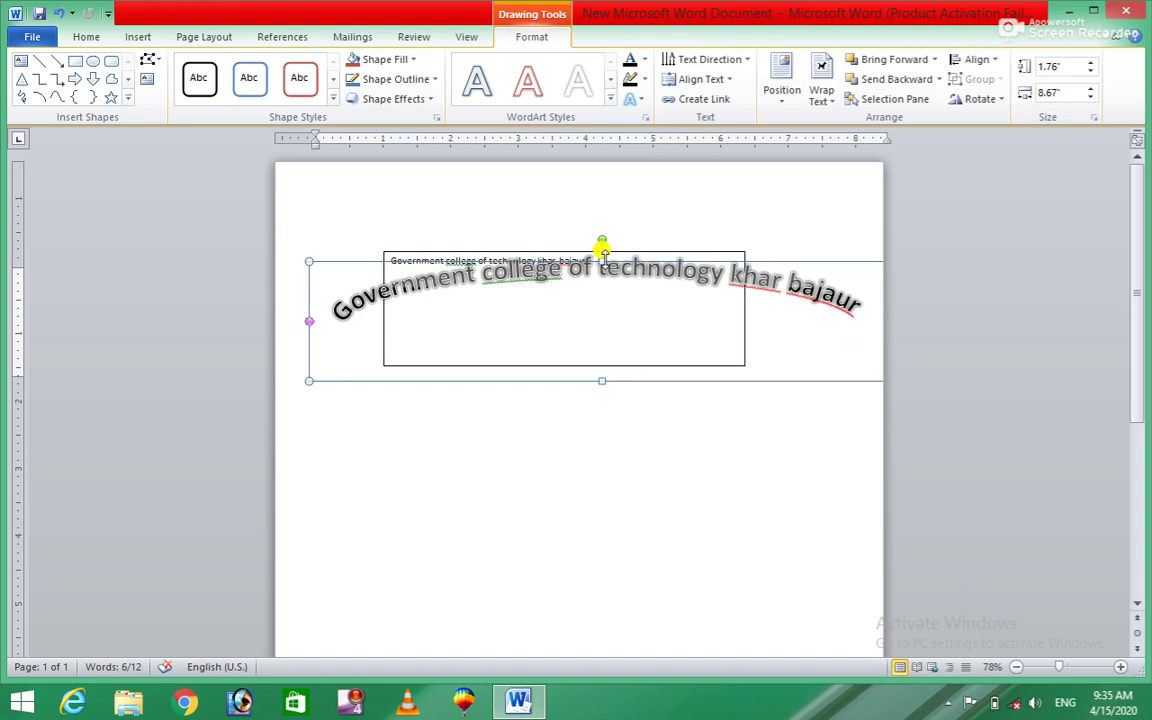
left_click_drag(602, 252, 600, 213)
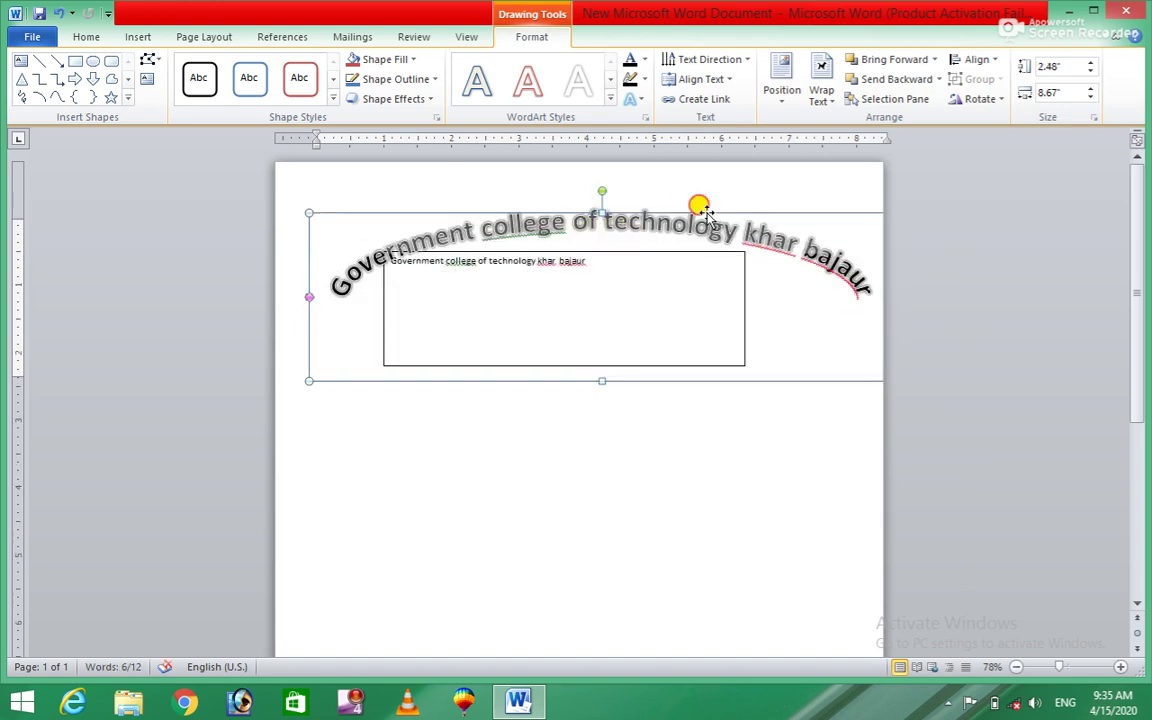
left_click_drag(705, 213, 674, 191)
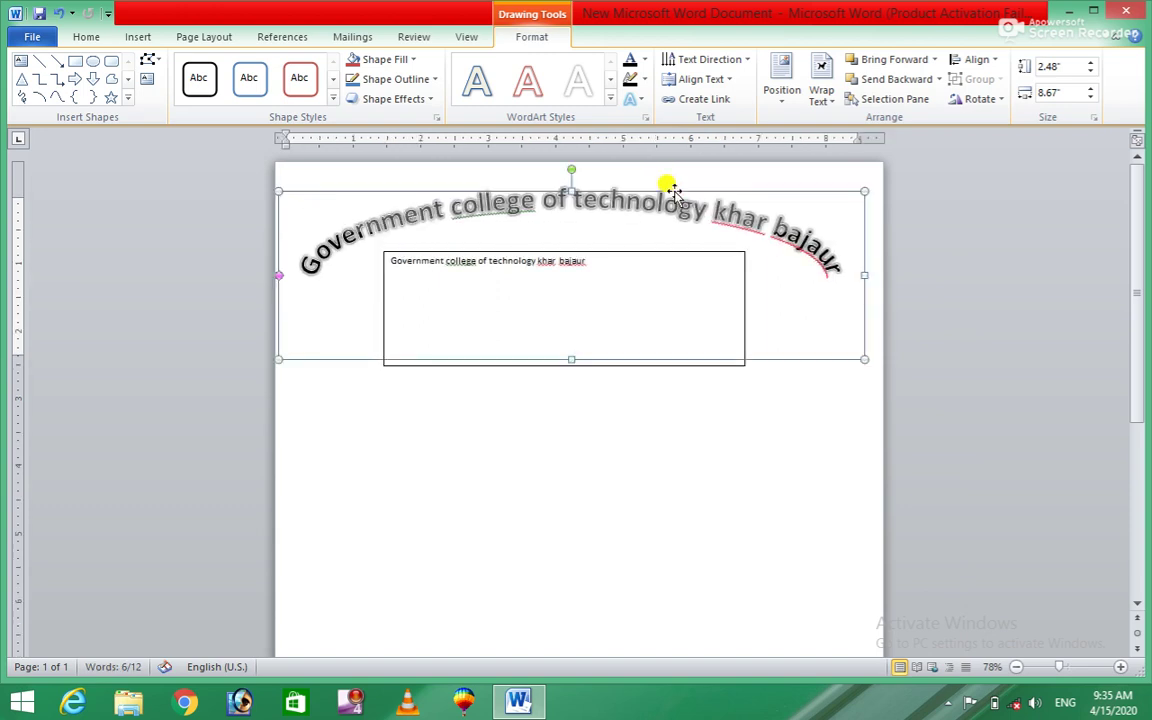
left_click(697, 360)
Nudge the arched WordArt heading slightly higher on the page
triple_click(686, 350)
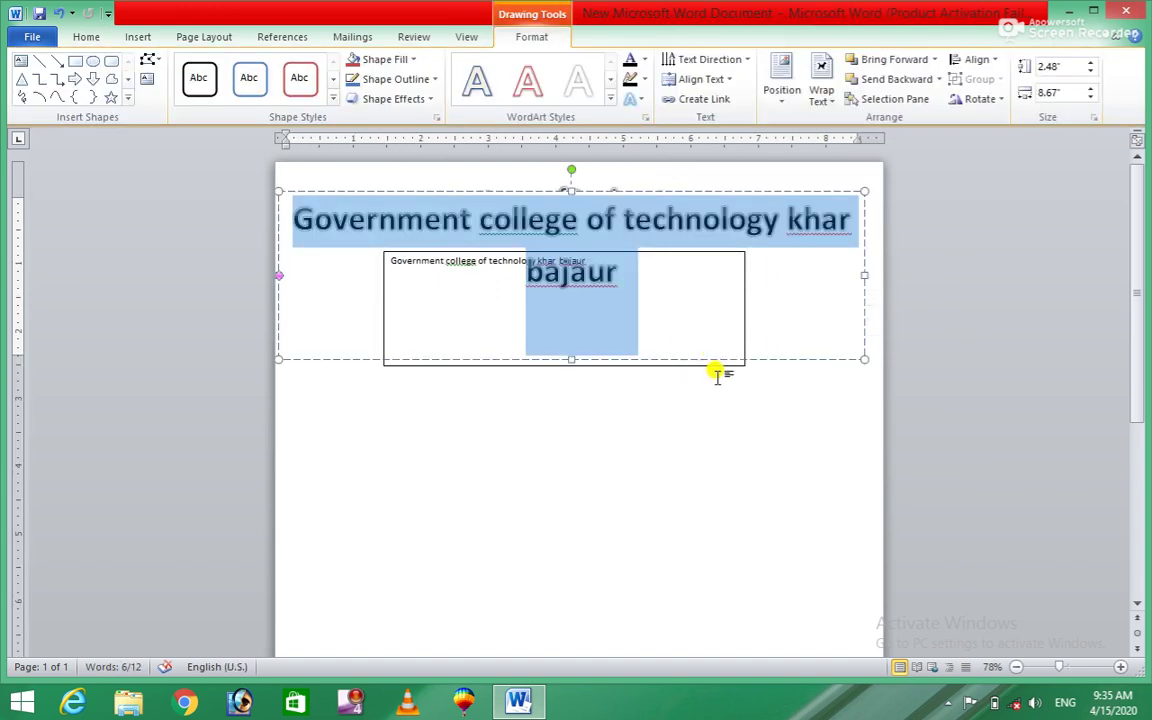
left_click(721, 365)
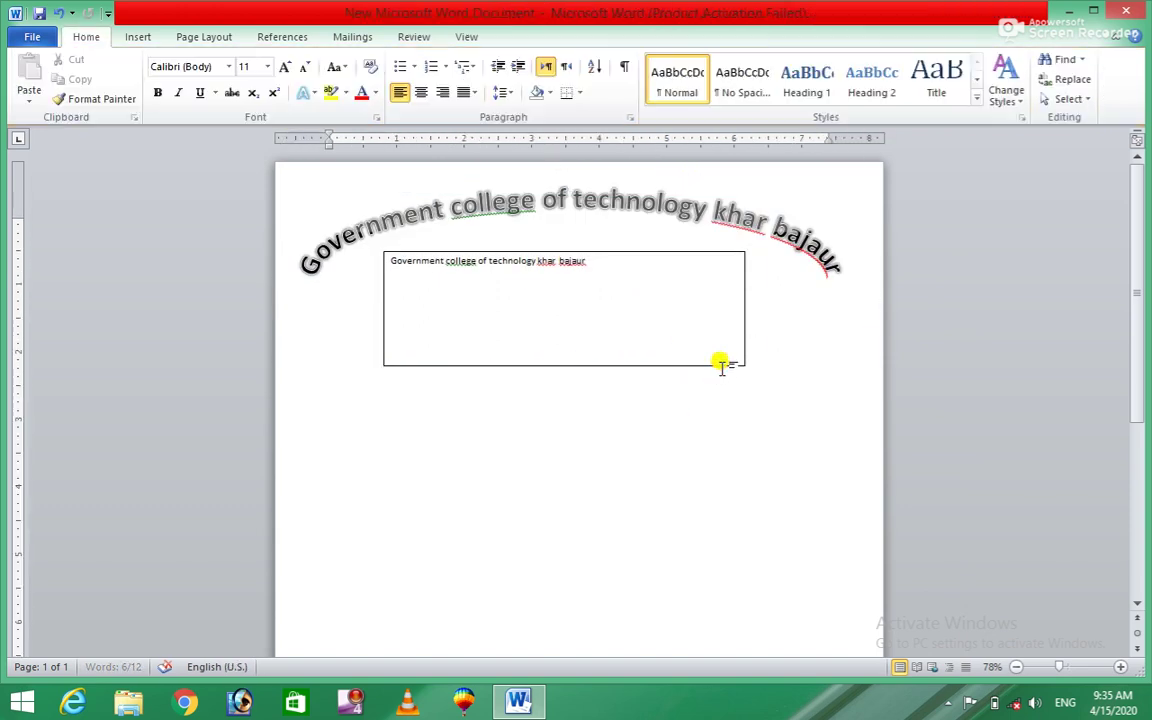
triple_click(689, 337)
left_click(795, 427)
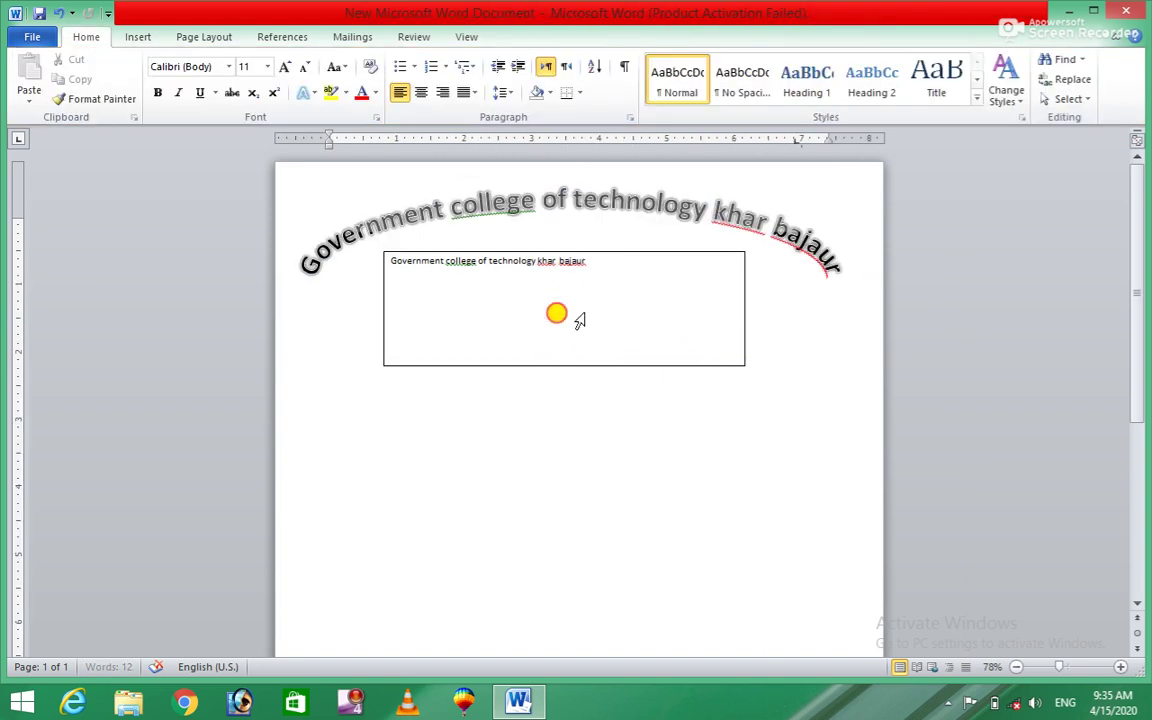
triple_click(505, 220)
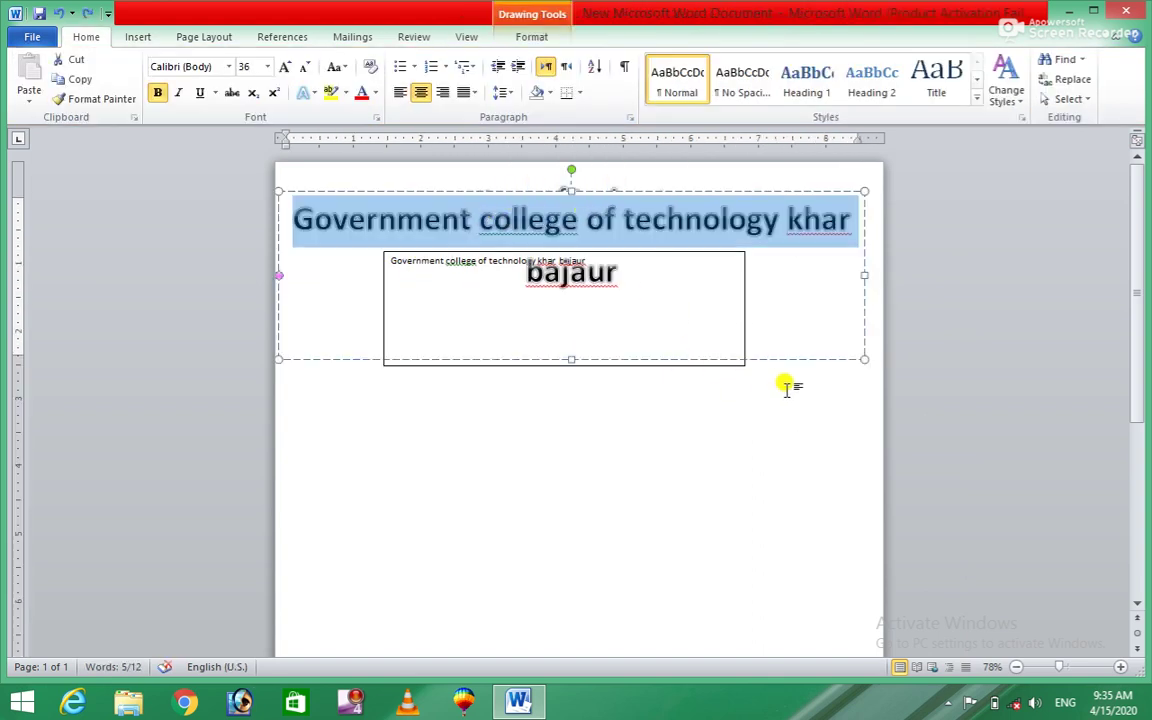
left_click_drag(795, 359, 792, 340)
Delete the original small text box, leaving only the WordArt heading
left_click(675, 365)
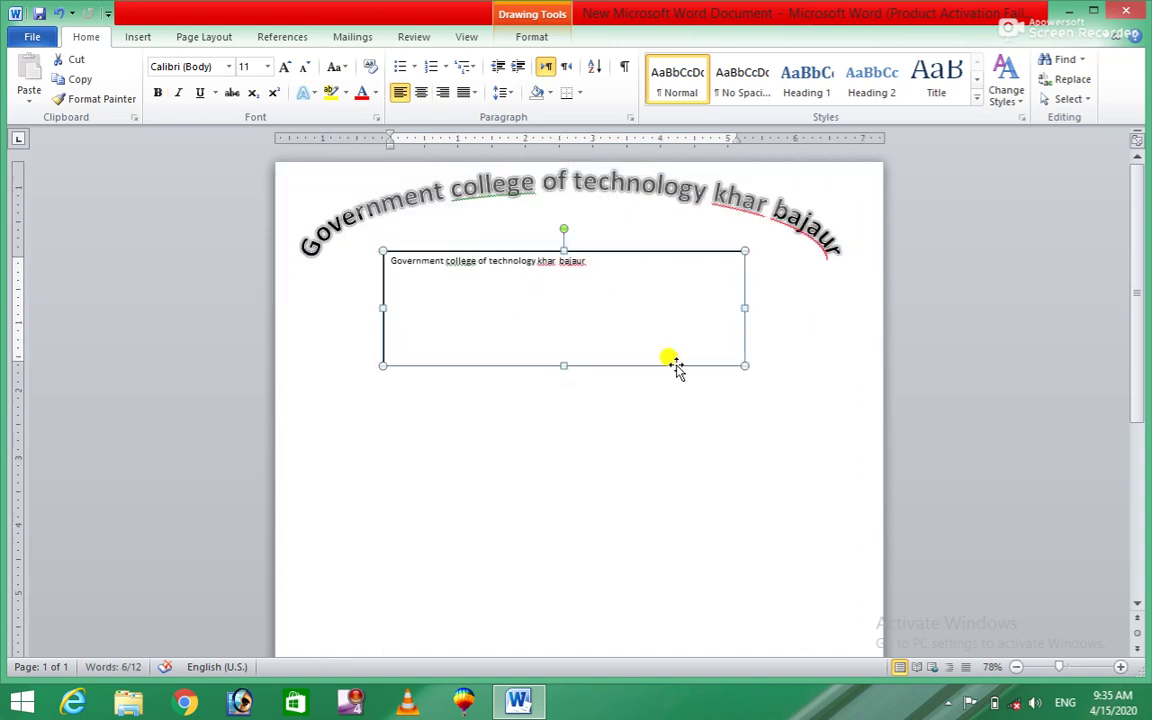
key("Delete")
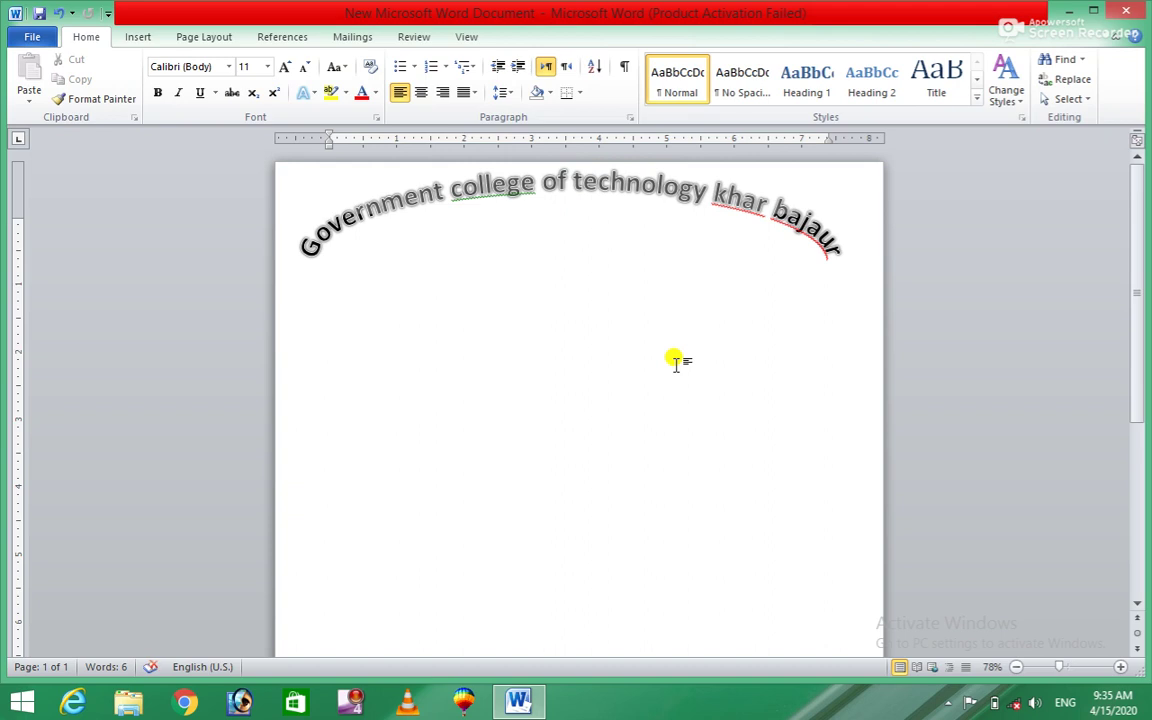
left_click(630, 190)
left_click_drag(630, 190, 660, 195)
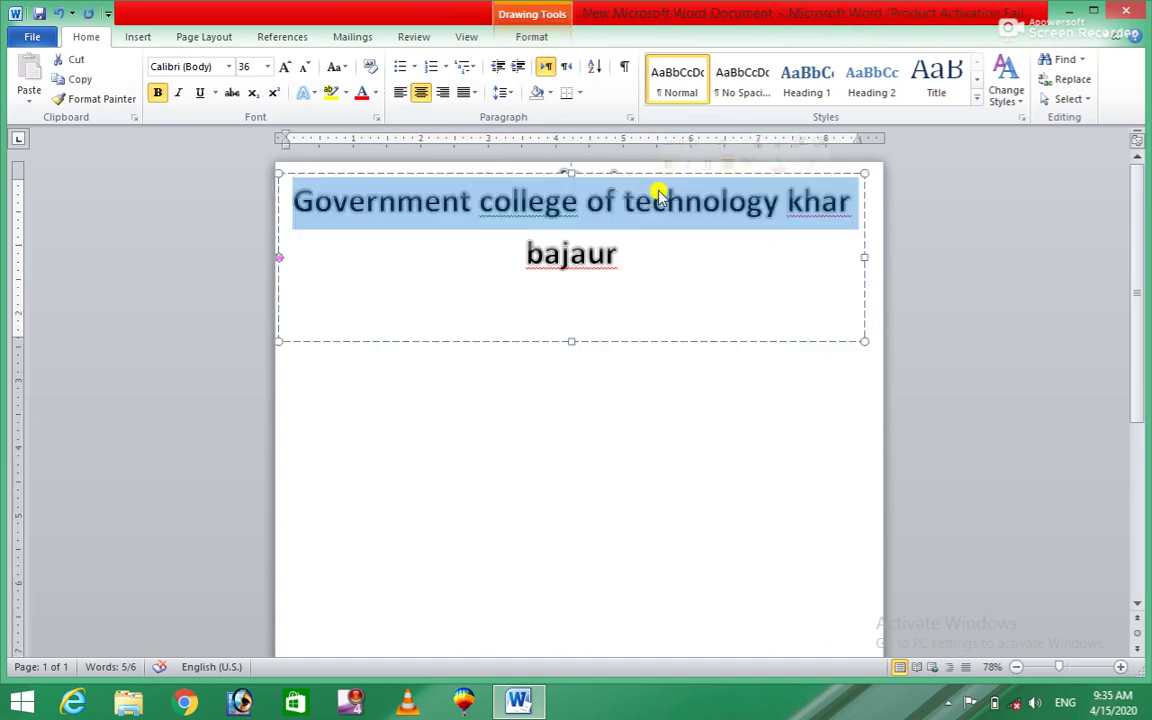
left_click(818, 340)
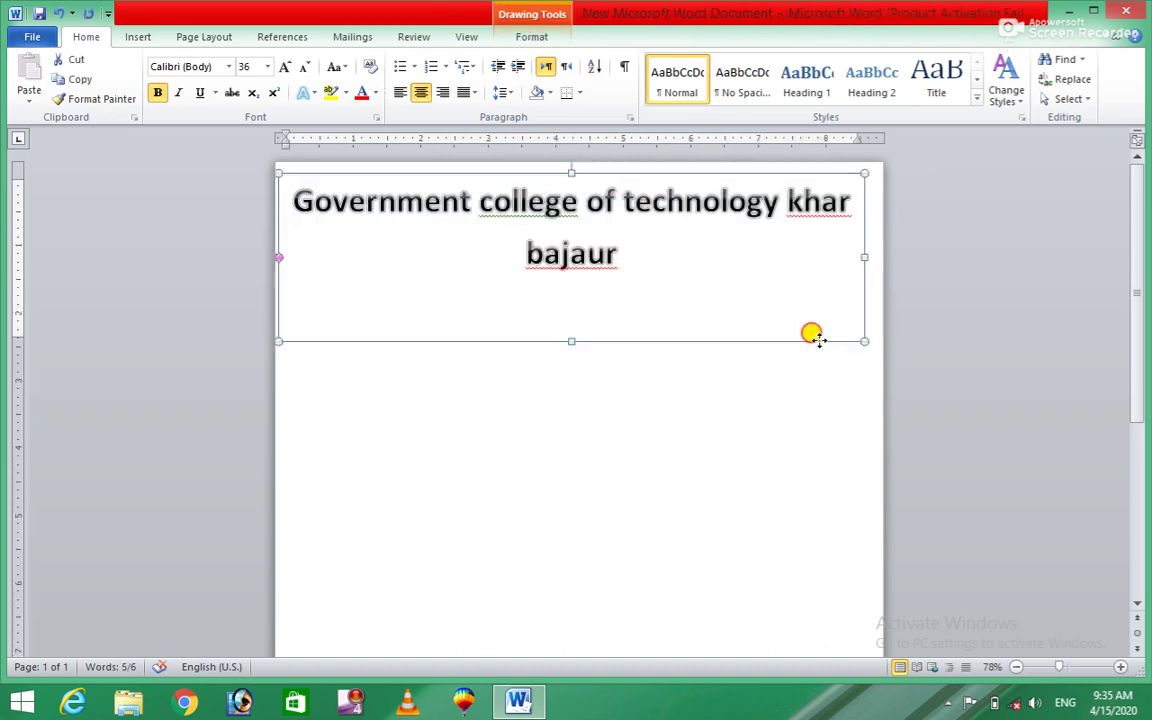
left_click(757, 445)
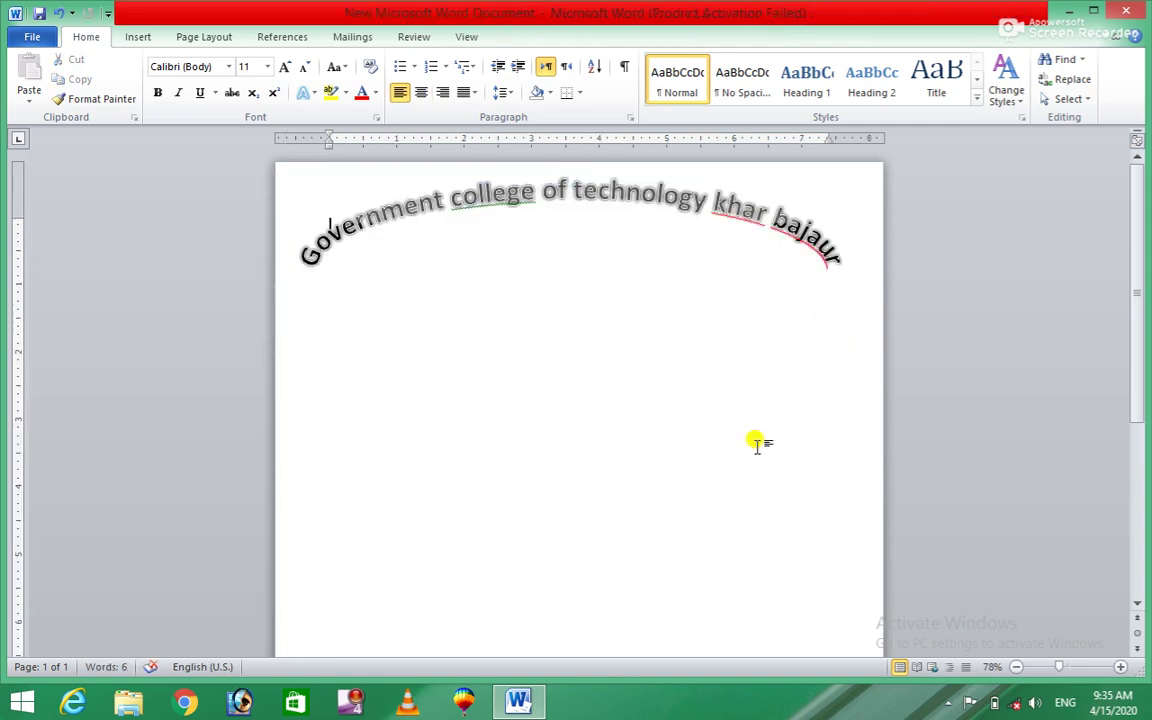
left_click(130, 38)
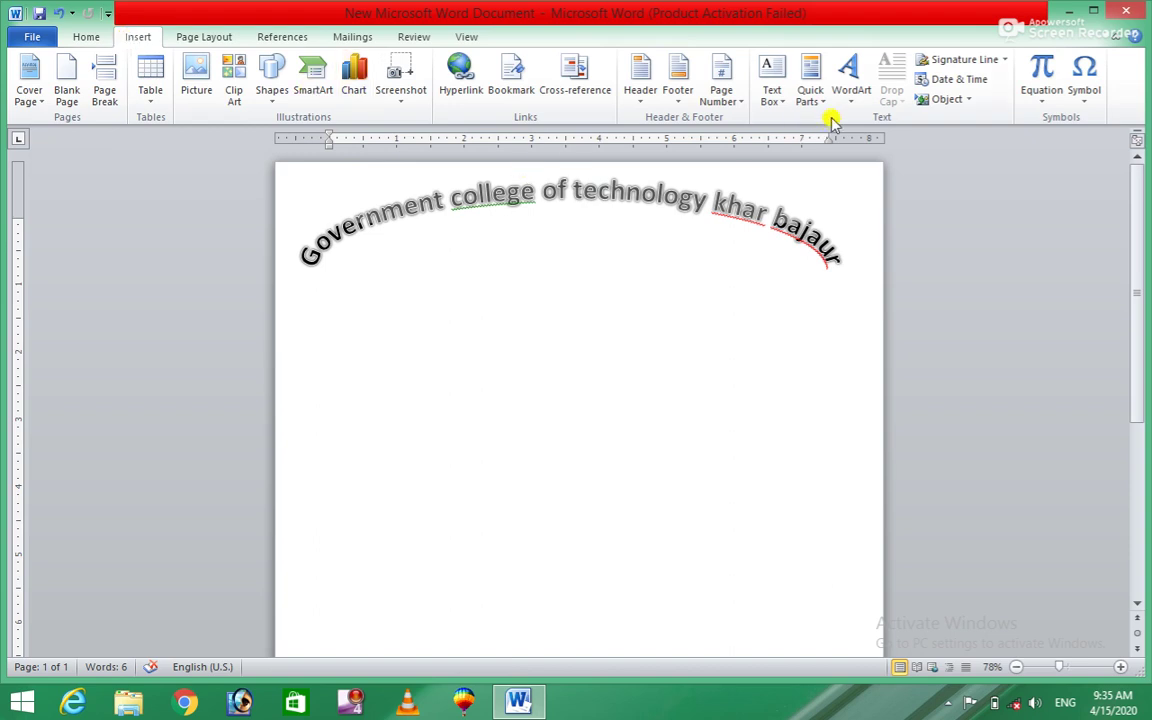
Type 'Tribal district bajaur' in the middle of the page and select the line
left_click(558, 385)
type("tr")
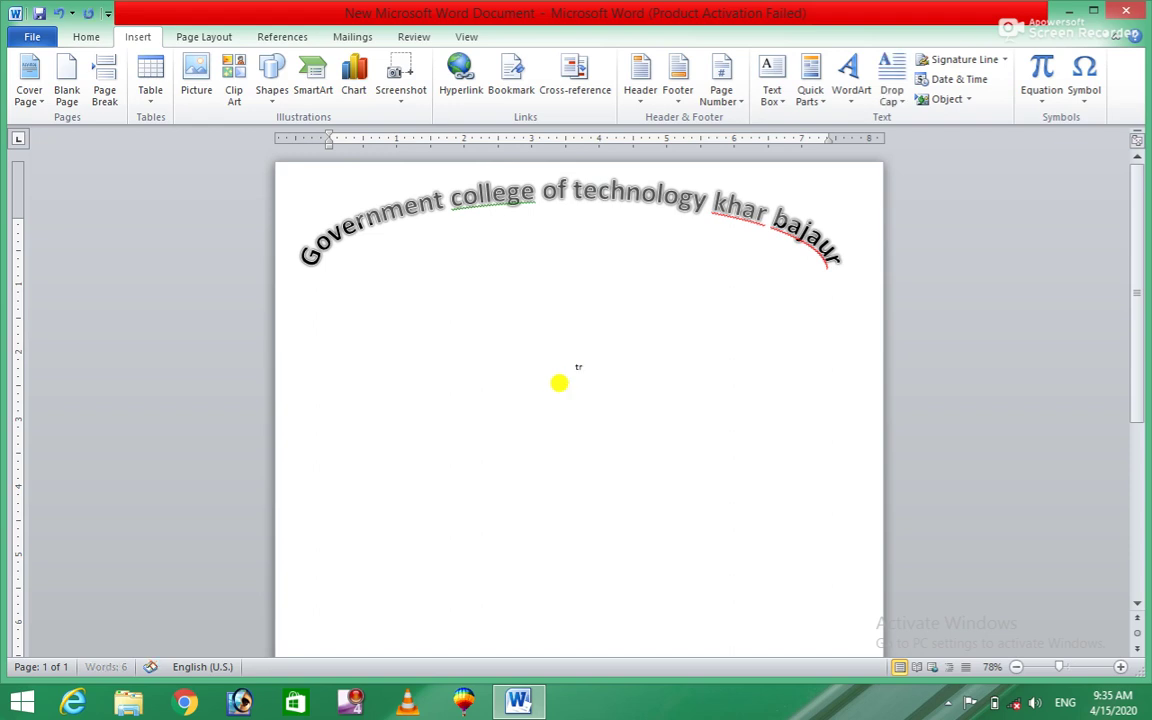
type("l distric baja")
key("BackSpace")
key("BackSpace")
key("BackSpace")
key("BackSpace")
key("BackSpace")
type("t bajaur")
left_click_drag(623, 366, 520, 365)
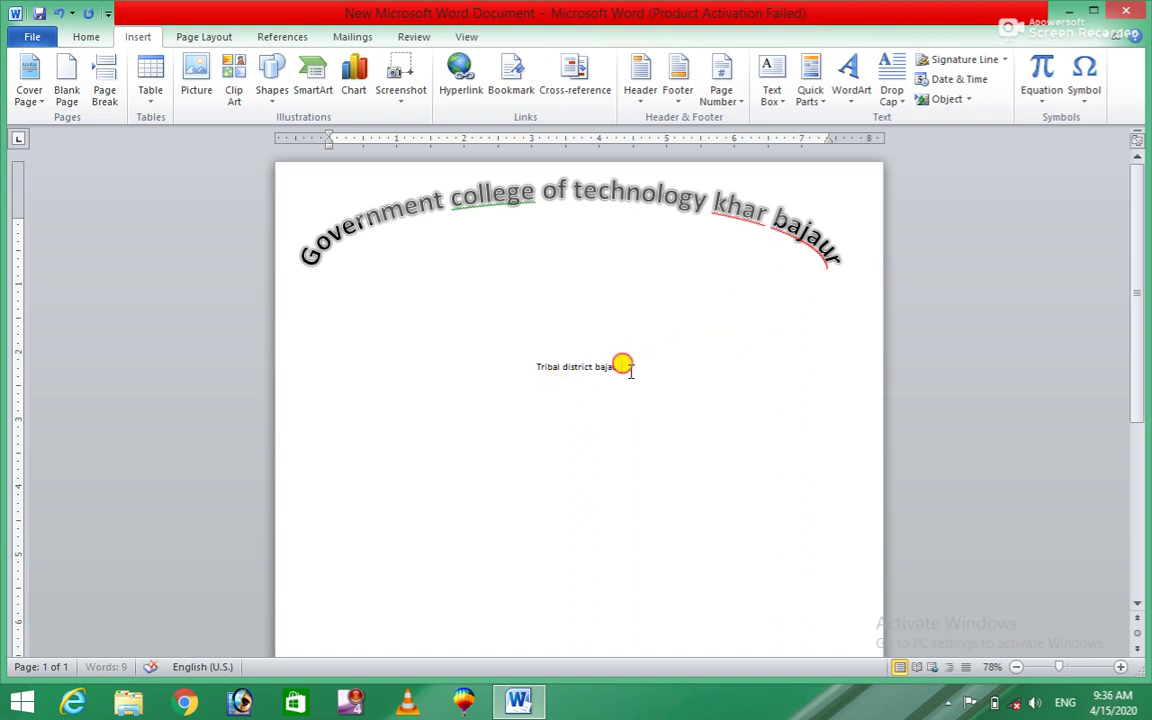
Turn the selected line into purple WordArt
left_click(848, 100)
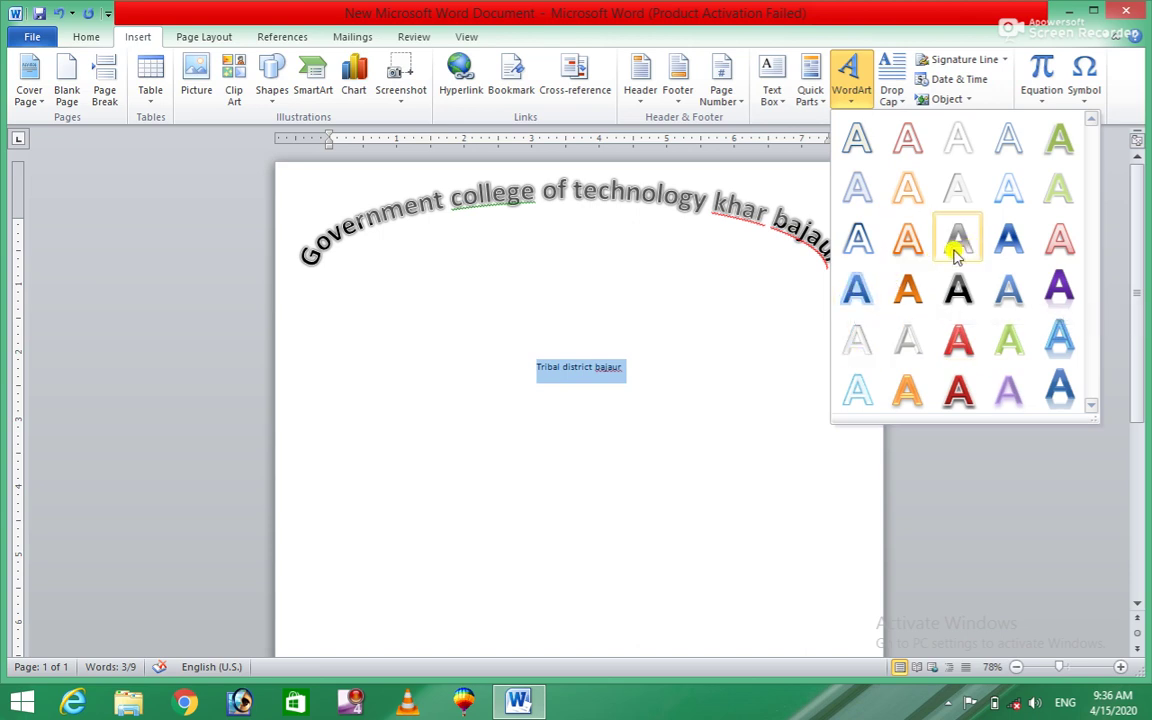
left_click(1067, 290)
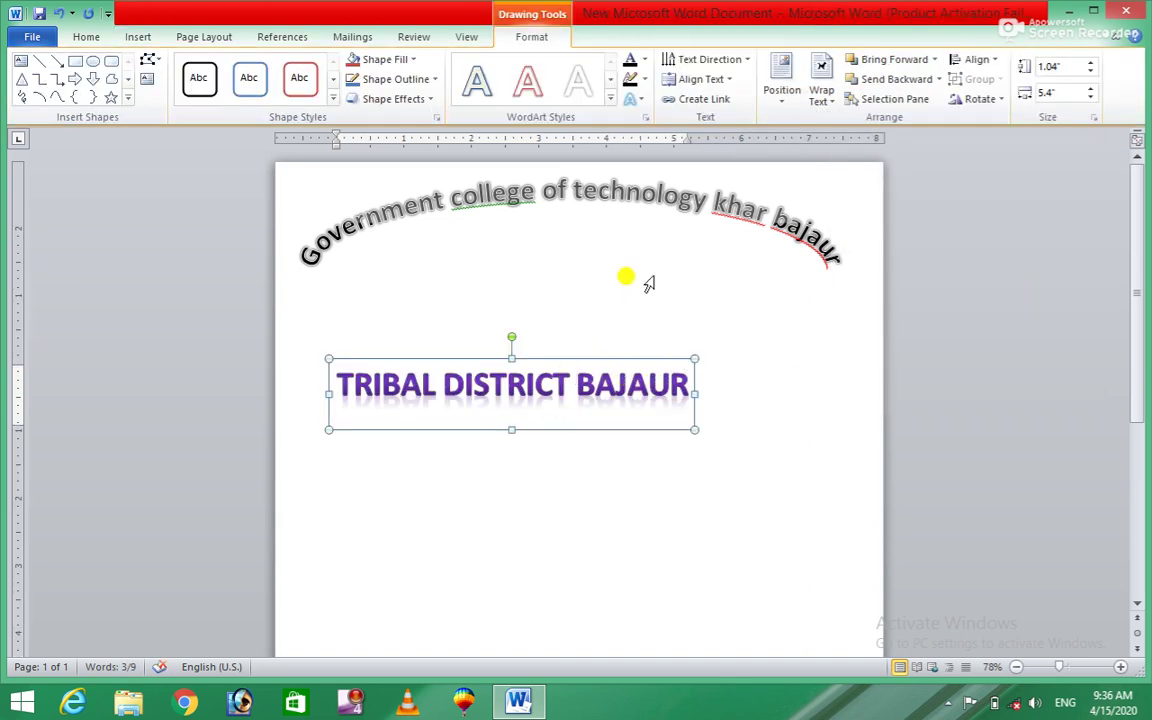
left_click(642, 103)
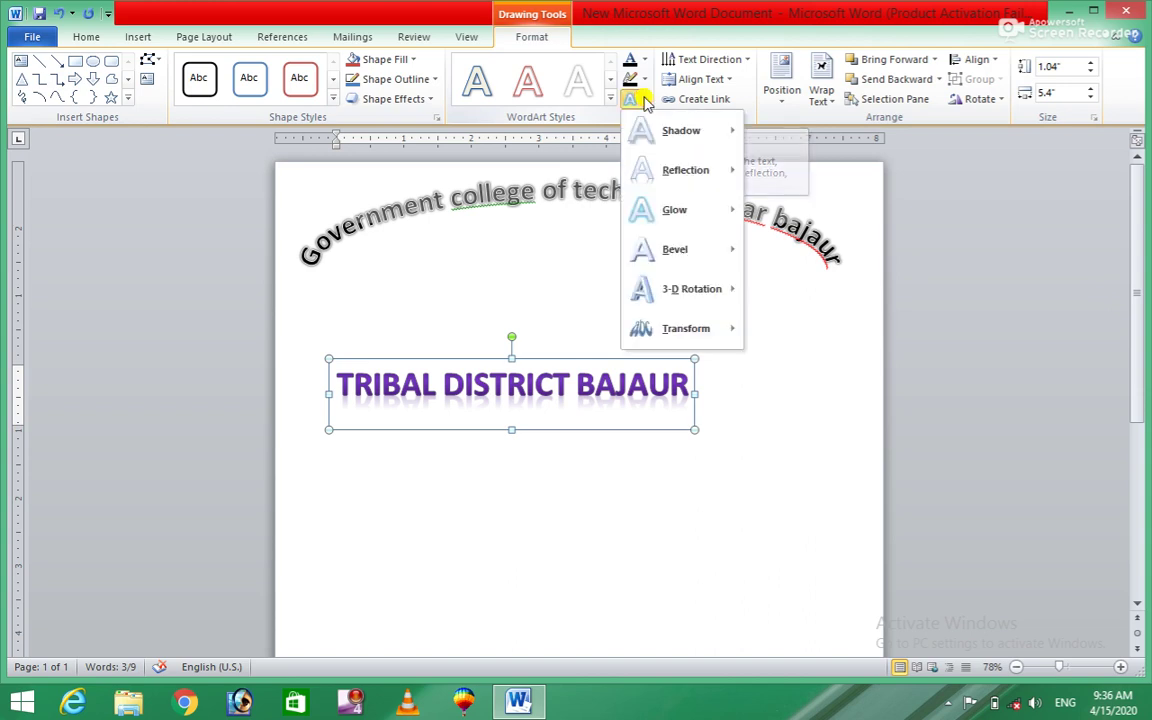
Preview Shadow, Glow, Bevel and 3-D Rotation, then apply Follow Path Arch Down to the TRIBAL WordArt
mouse_move(680, 130)
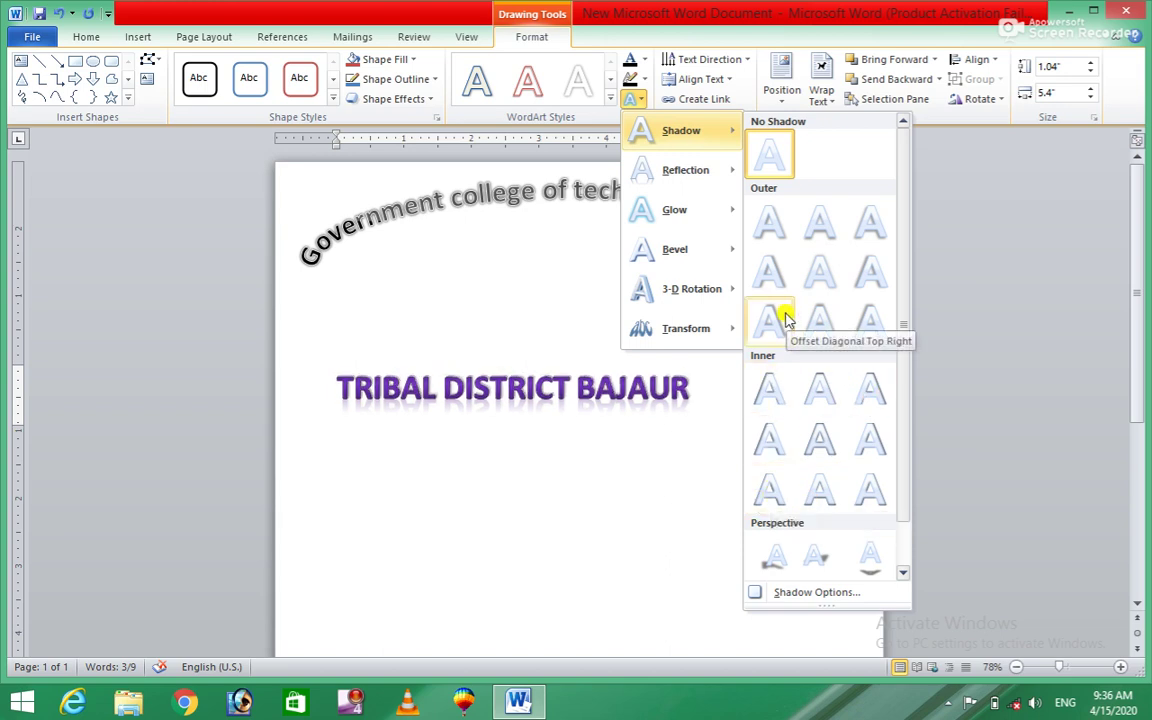
mouse_move(689, 211)
mouse_move(690, 178)
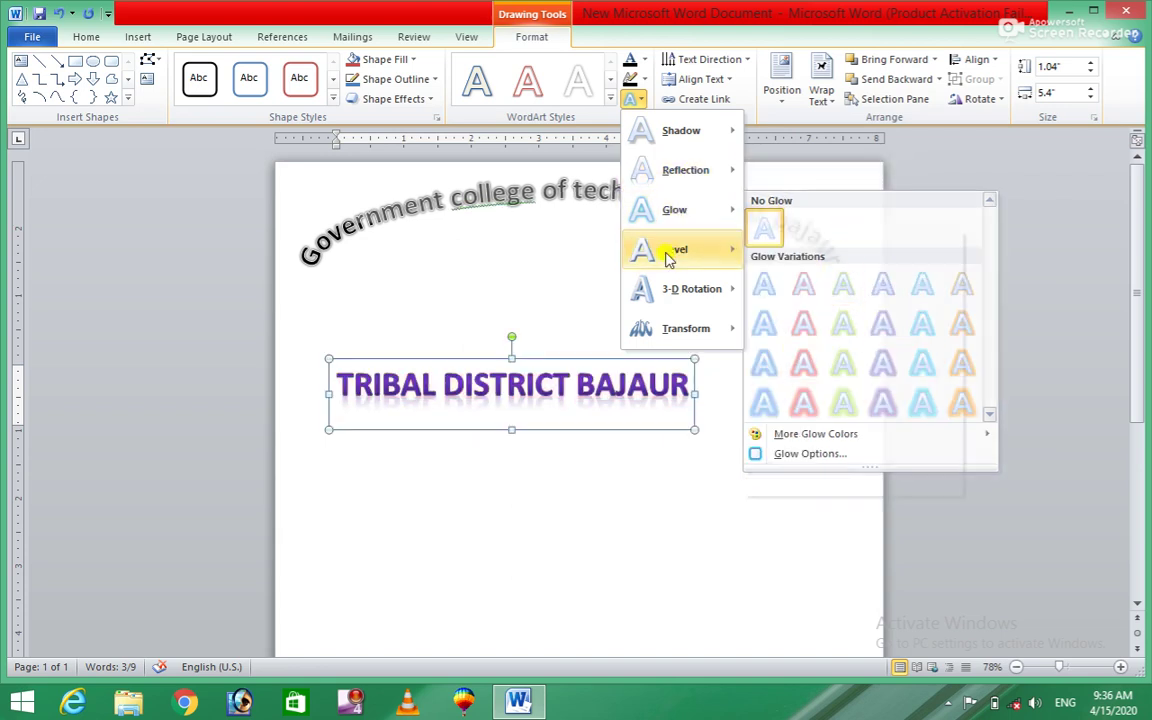
mouse_move(665, 254)
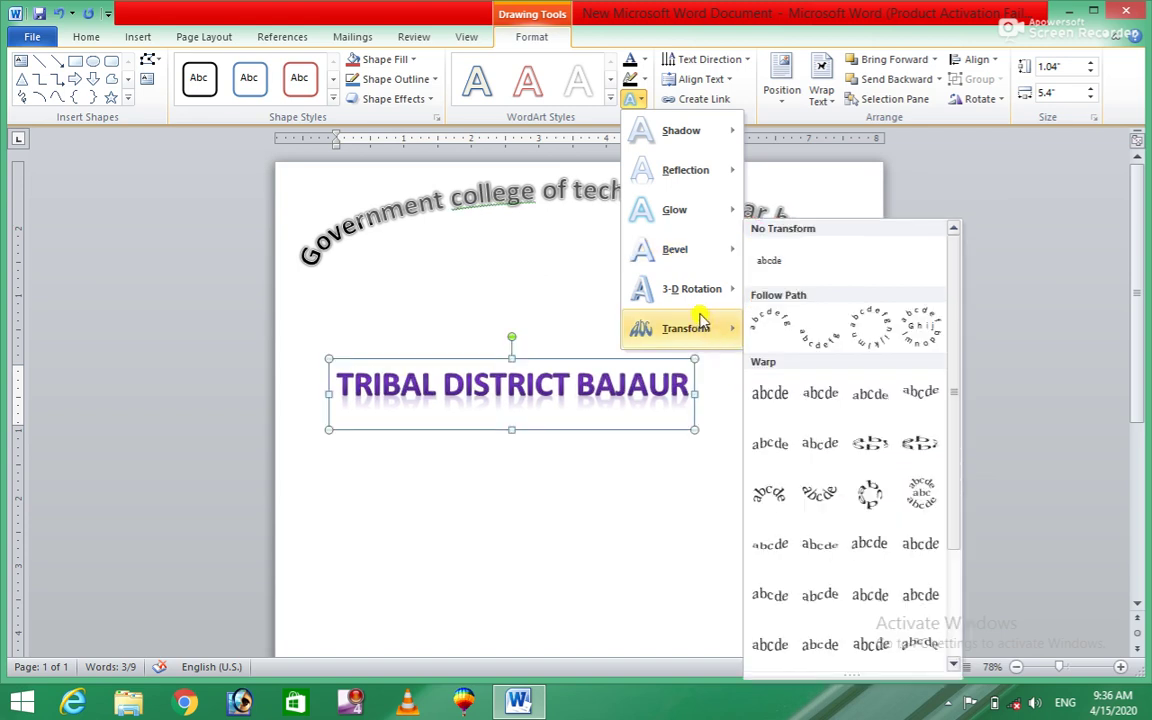
mouse_move(700, 296)
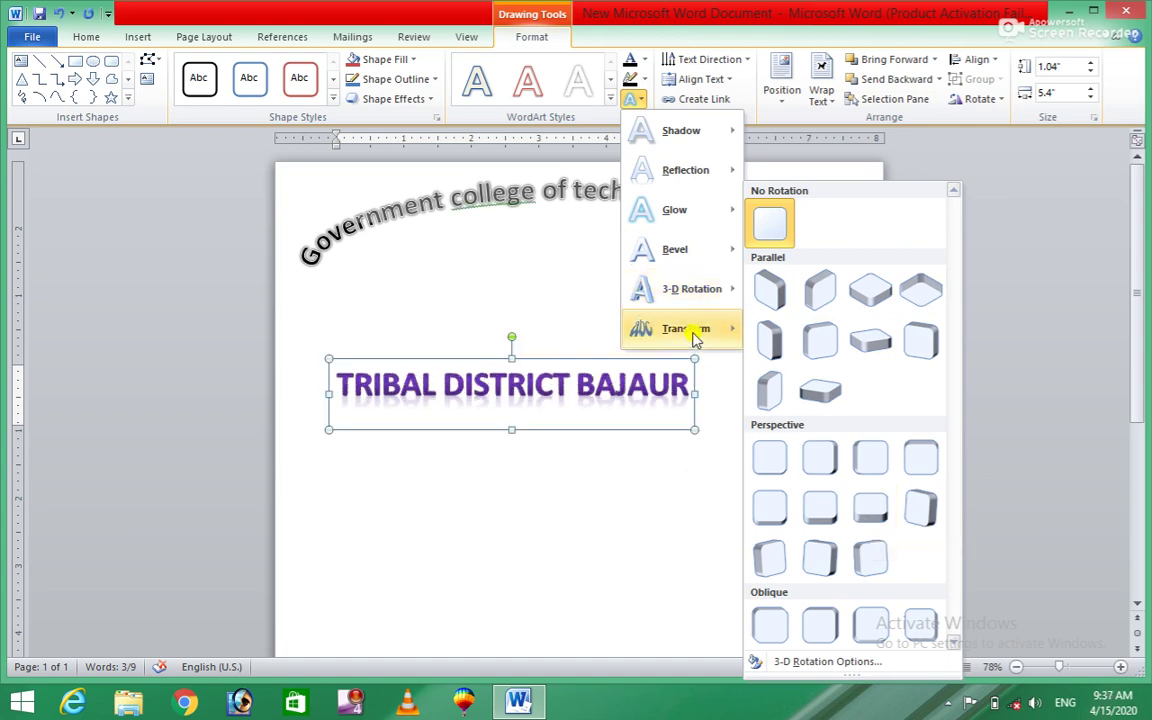
mouse_move(693, 336)
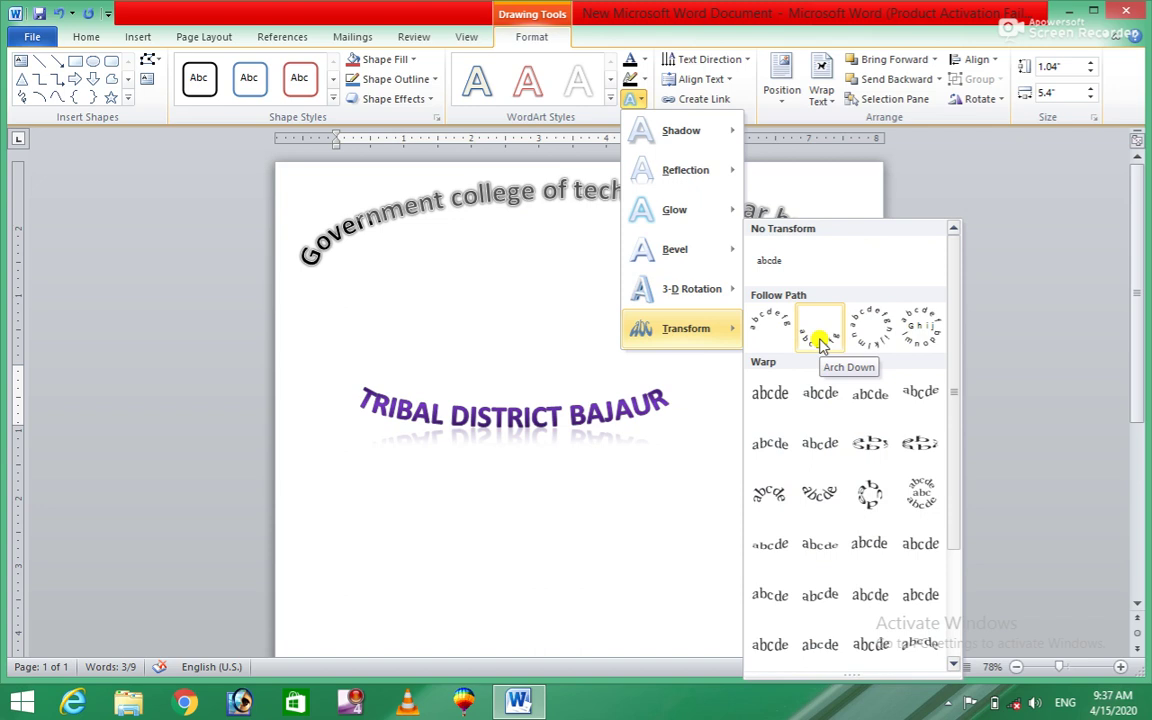
left_click(821, 343)
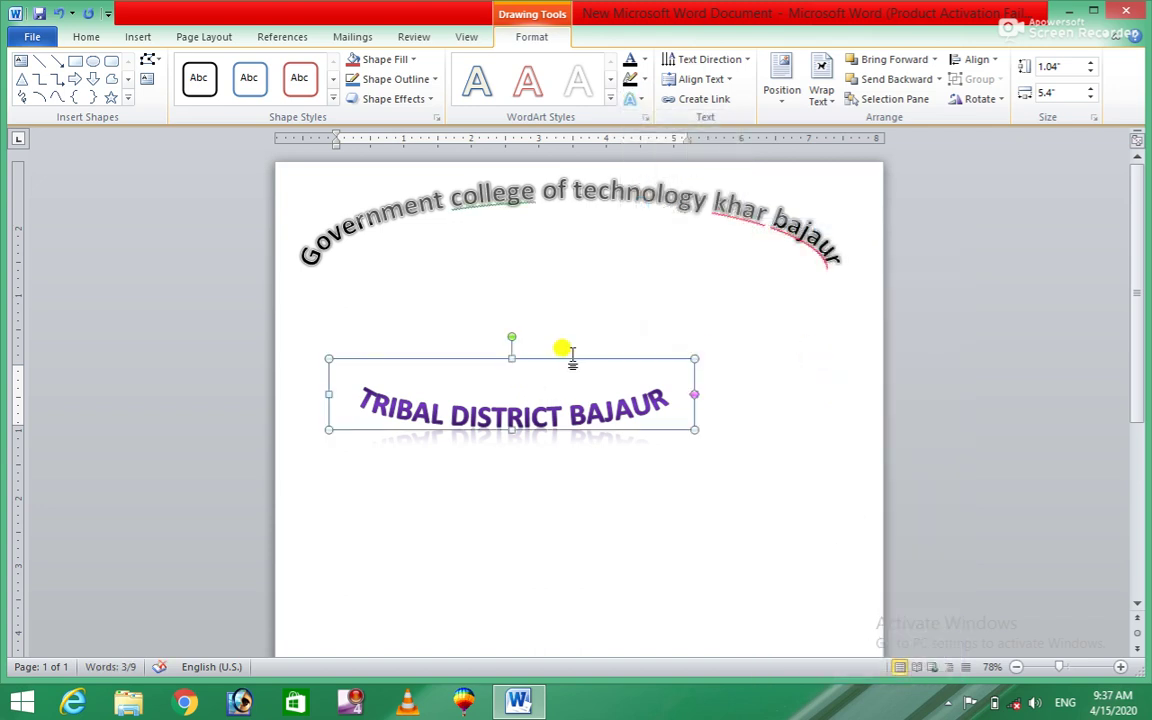
Move the TRIBAL WordArt under the heading and shorten it to 0.45" tall
left_click_drag(568, 364, 624, 258)
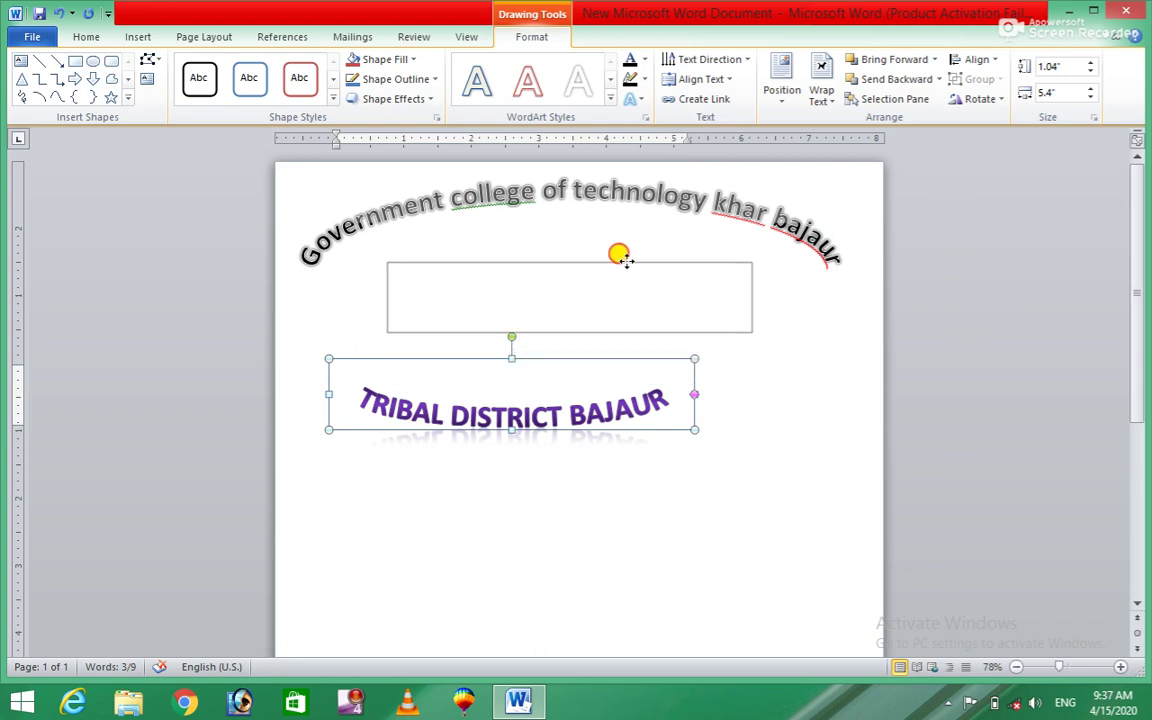
left_click_drag(624, 258, 625, 262)
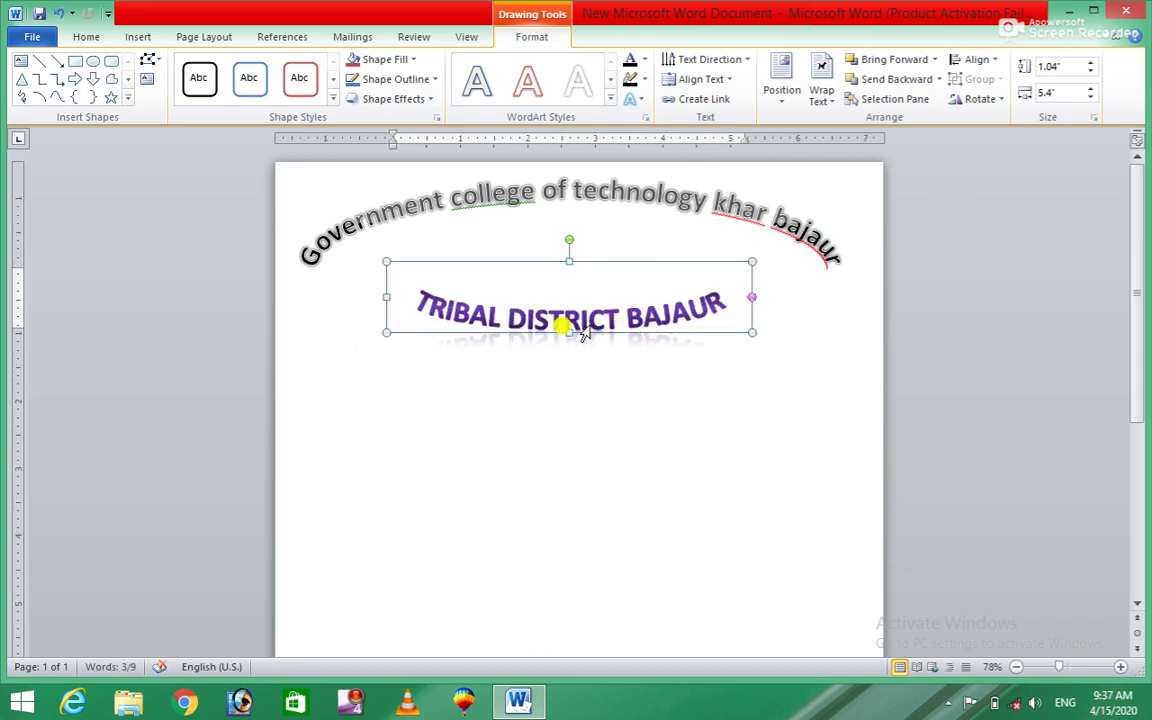
left_click_drag(569, 332, 570, 362)
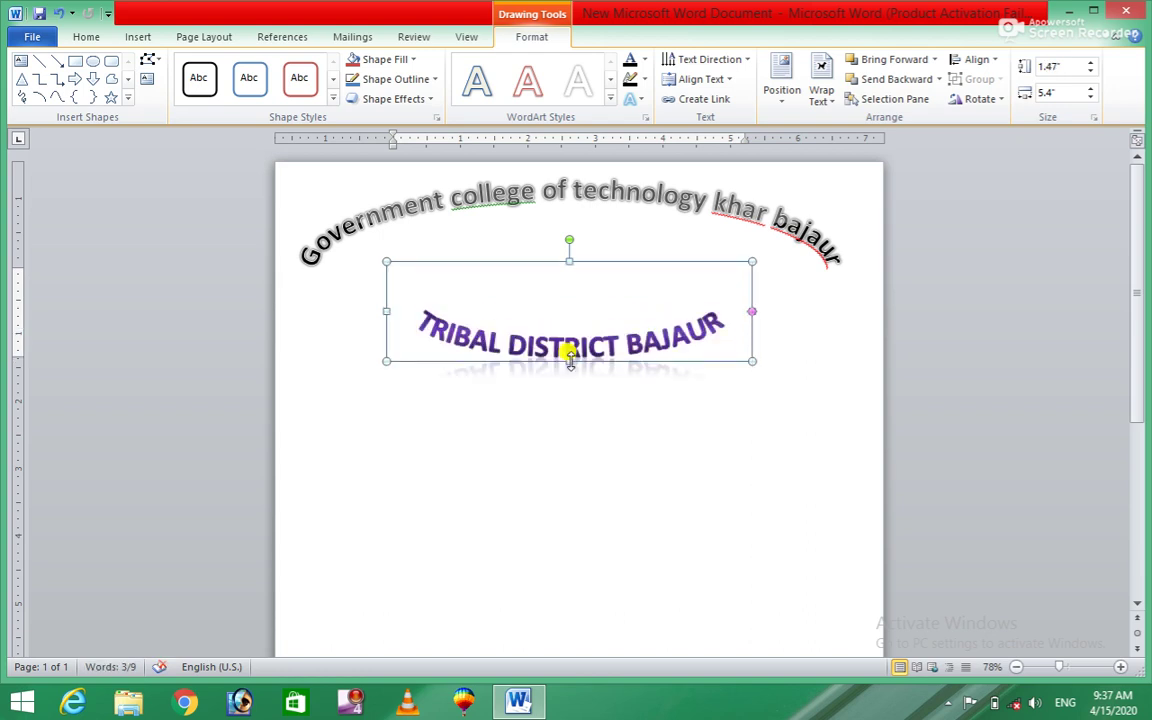
left_click_drag(569, 361, 574, 286)
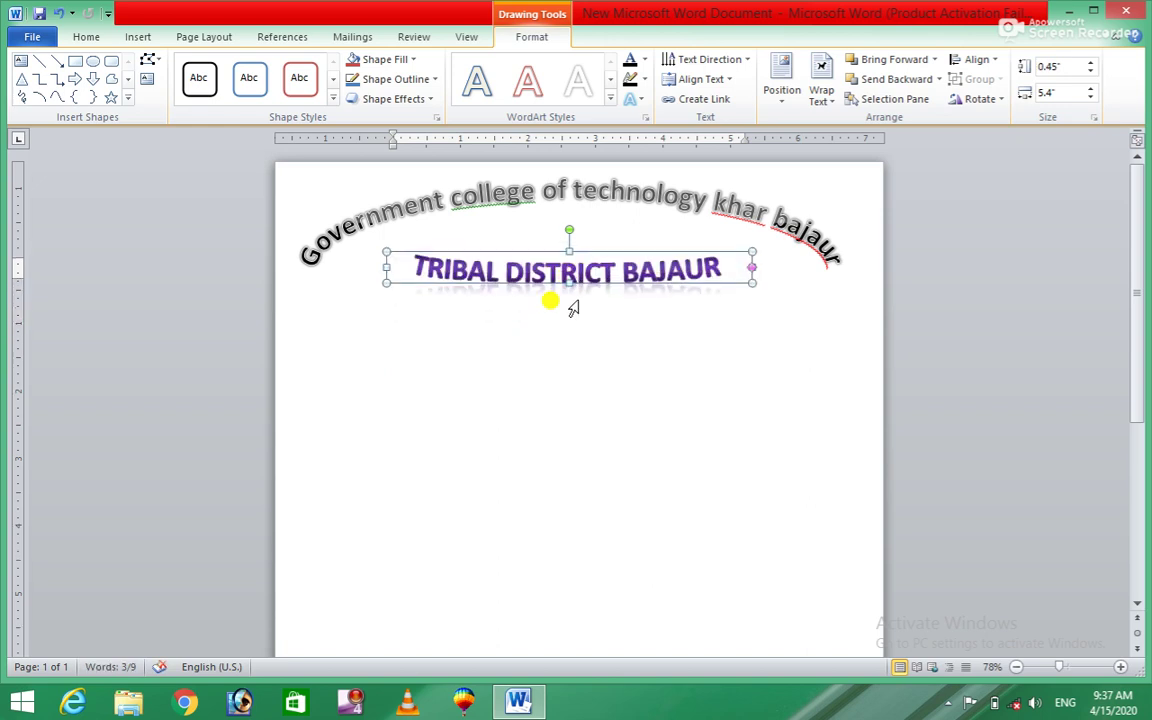
left_click(628, 413)
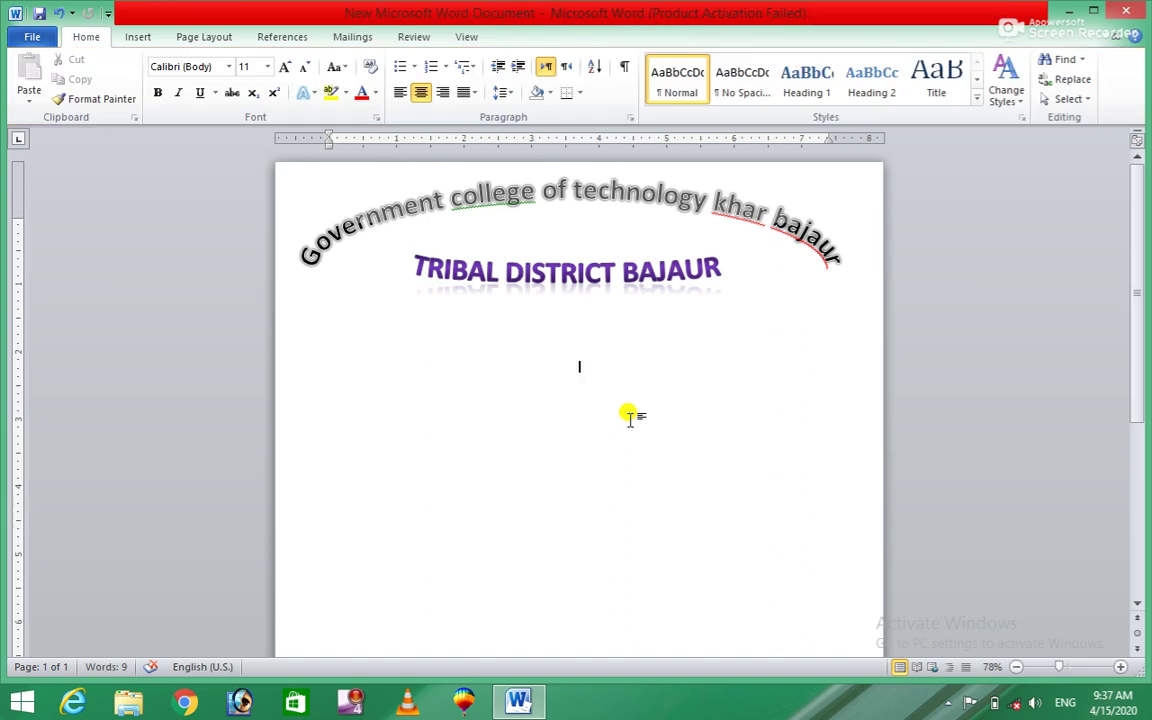
left_click(127, 37)
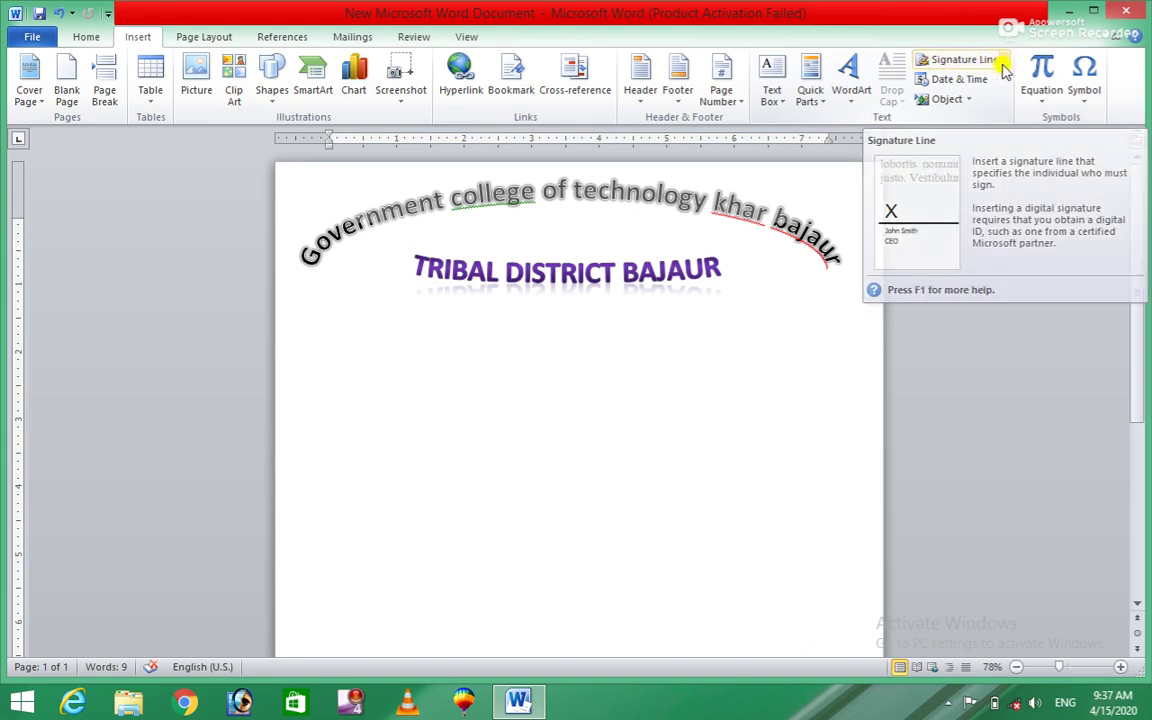
left_click(983, 62)
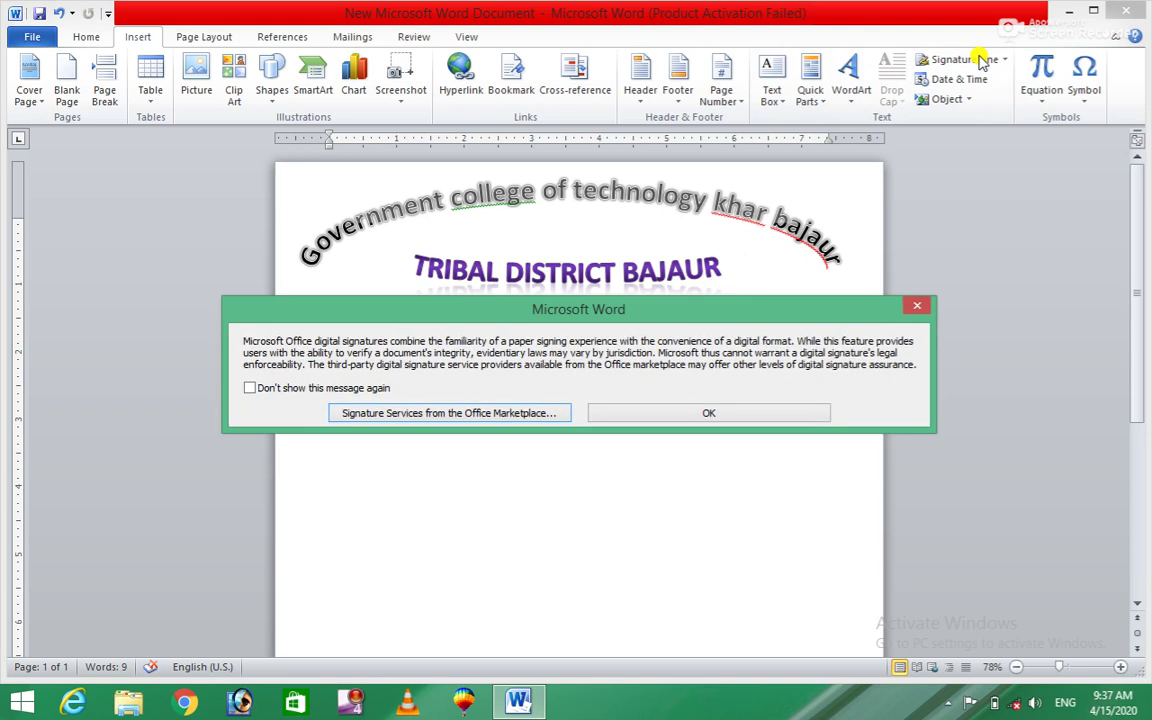
left_click(437, 417)
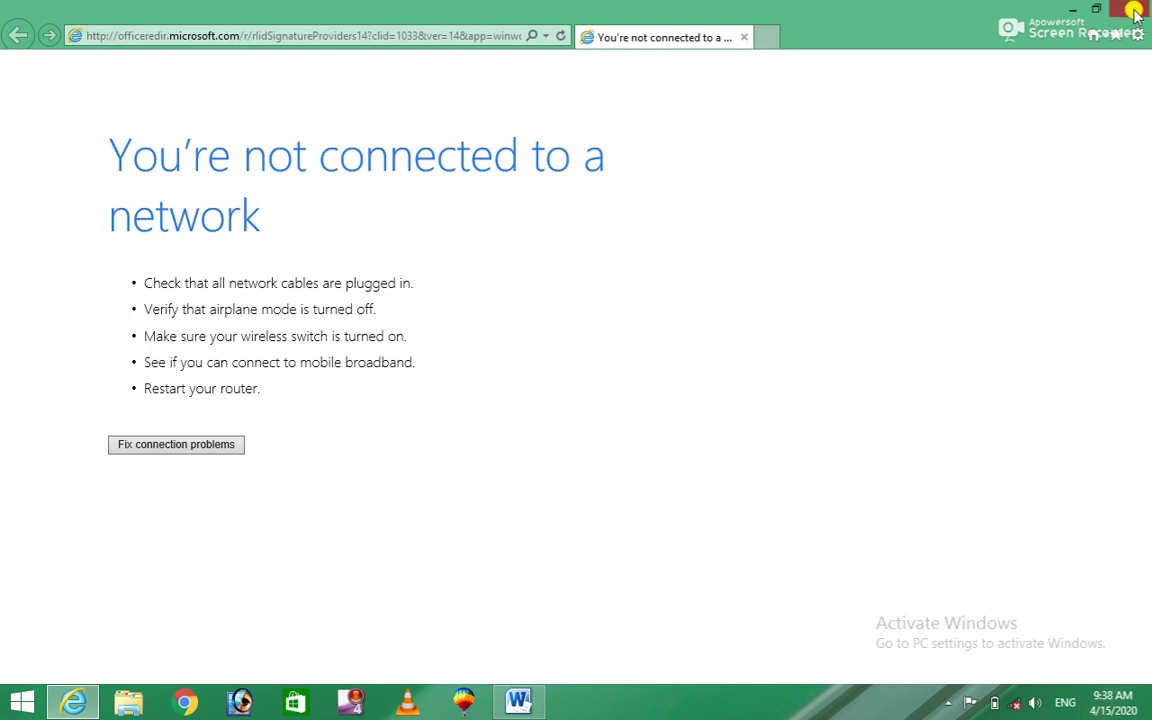
left_click(1135, 12)
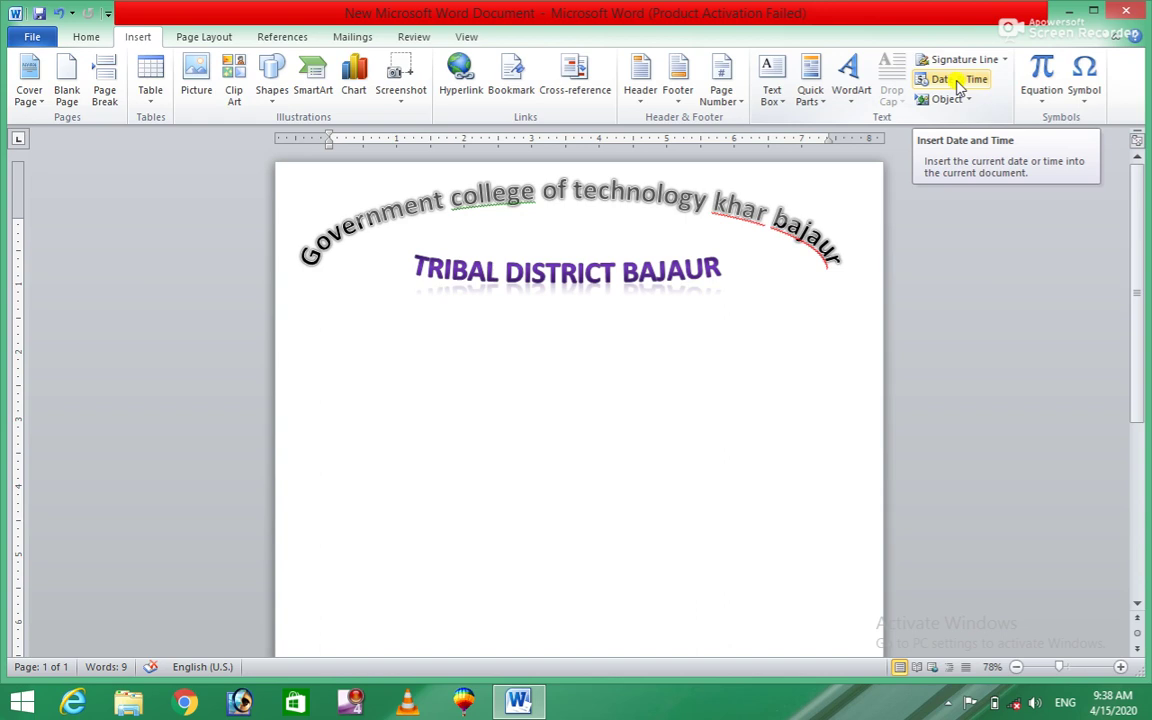
Insert the date in the 'Wednesday, April 15, 2020' format below the headings
left_click(955, 80)
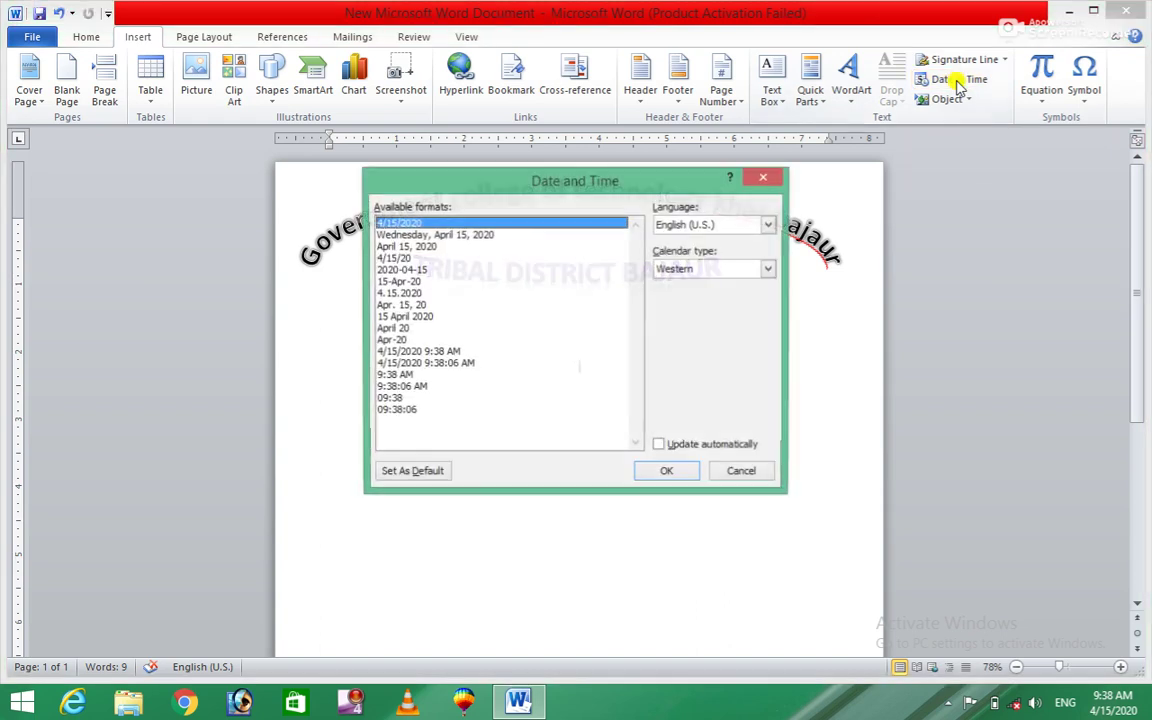
left_click(412, 234)
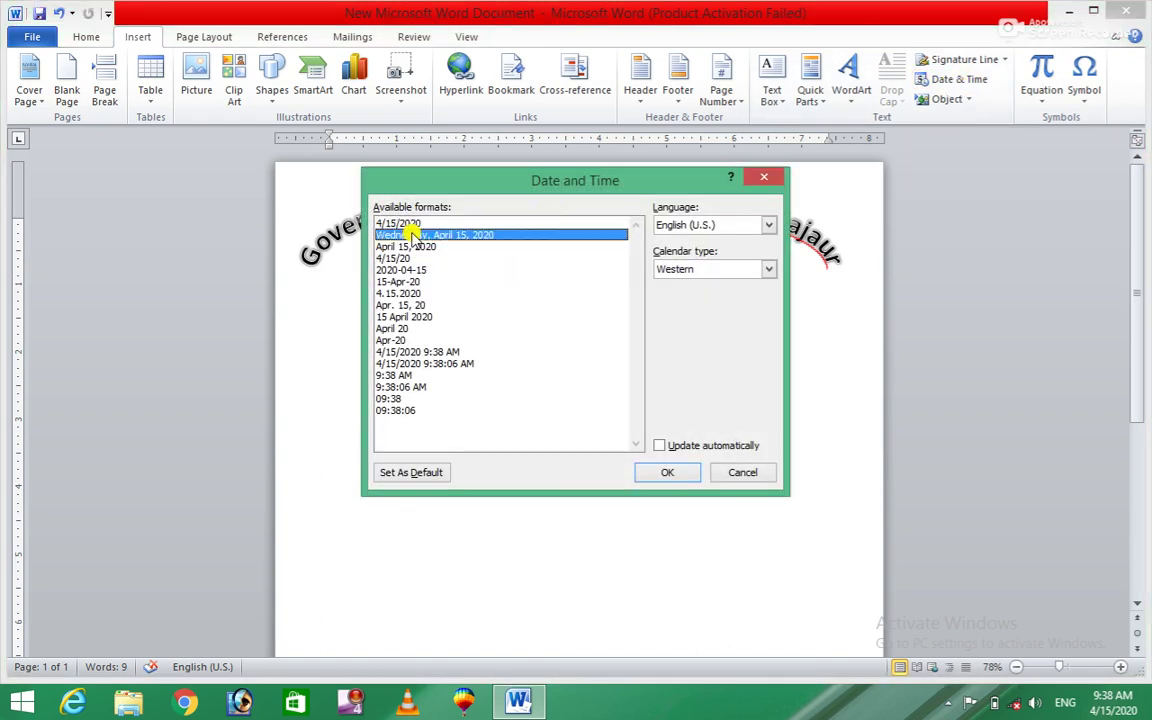
left_click(675, 474)
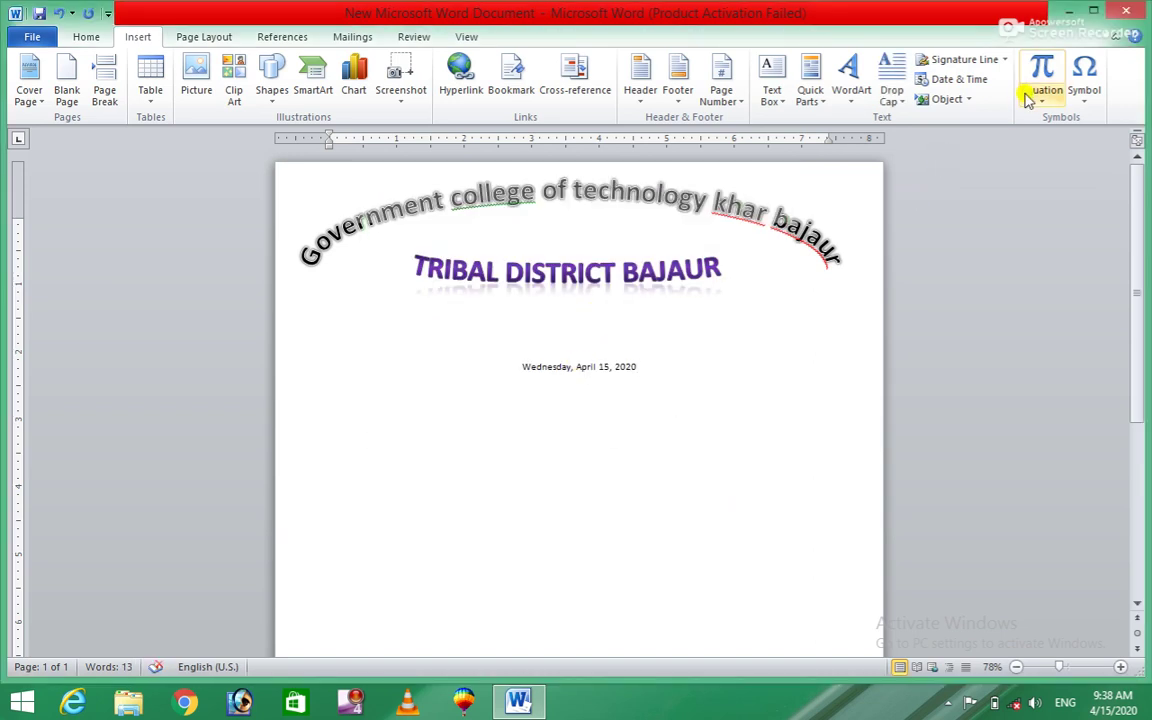
left_click(968, 100)
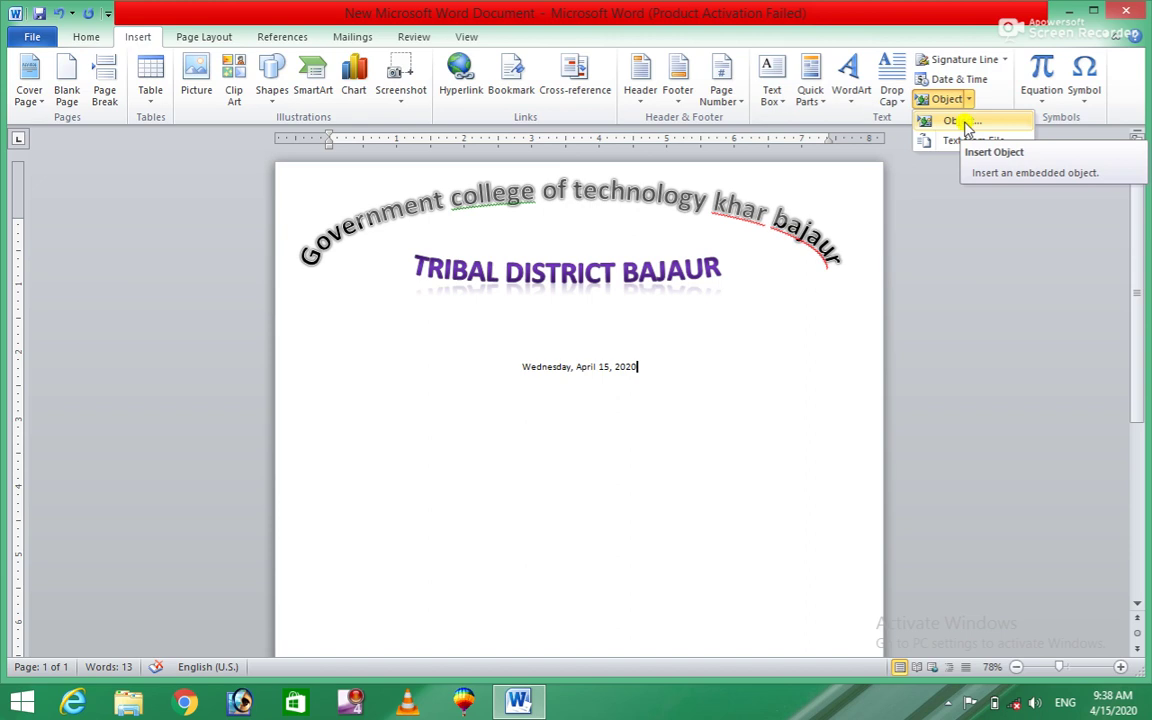
Open the Object dialog and scroll through the Create New object types
left_click(962, 121)
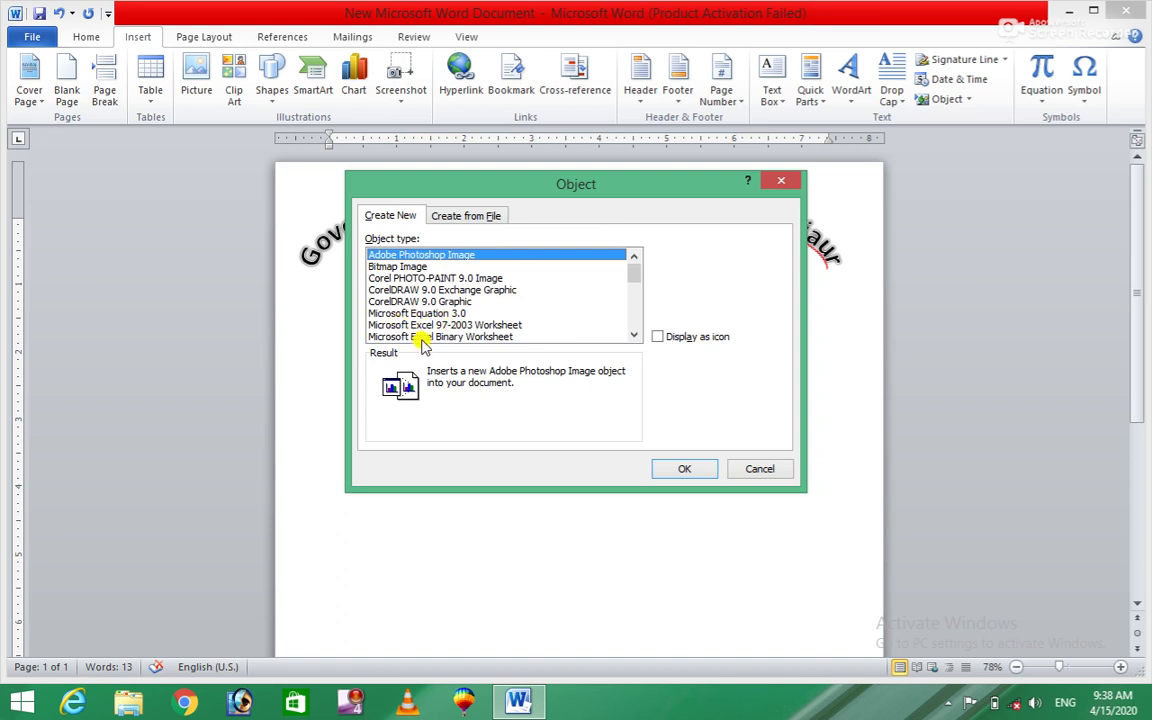
left_click(634, 337)
left_click(634, 337)
left_click(634, 337)
left_click(634, 337)
left_click(634, 337)
left_click(634, 337)
left_click(634, 337)
left_click(634, 337)
left_click(634, 337)
left_click(634, 337)
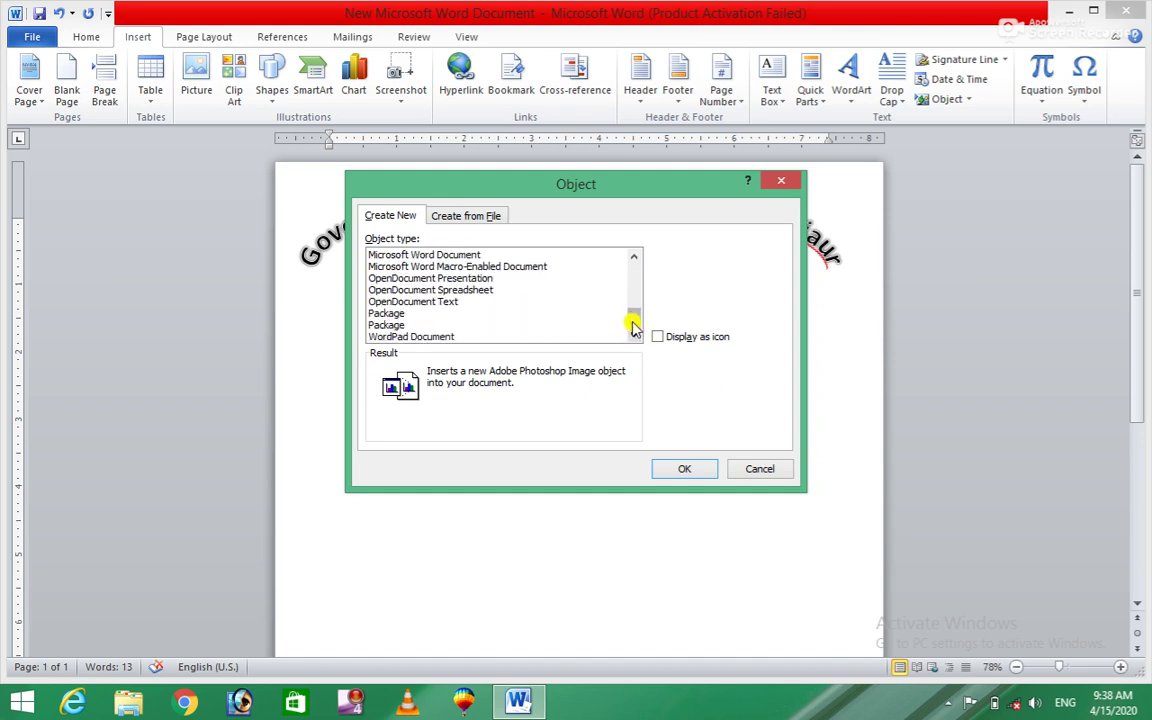
left_click_drag(633, 330, 634, 318)
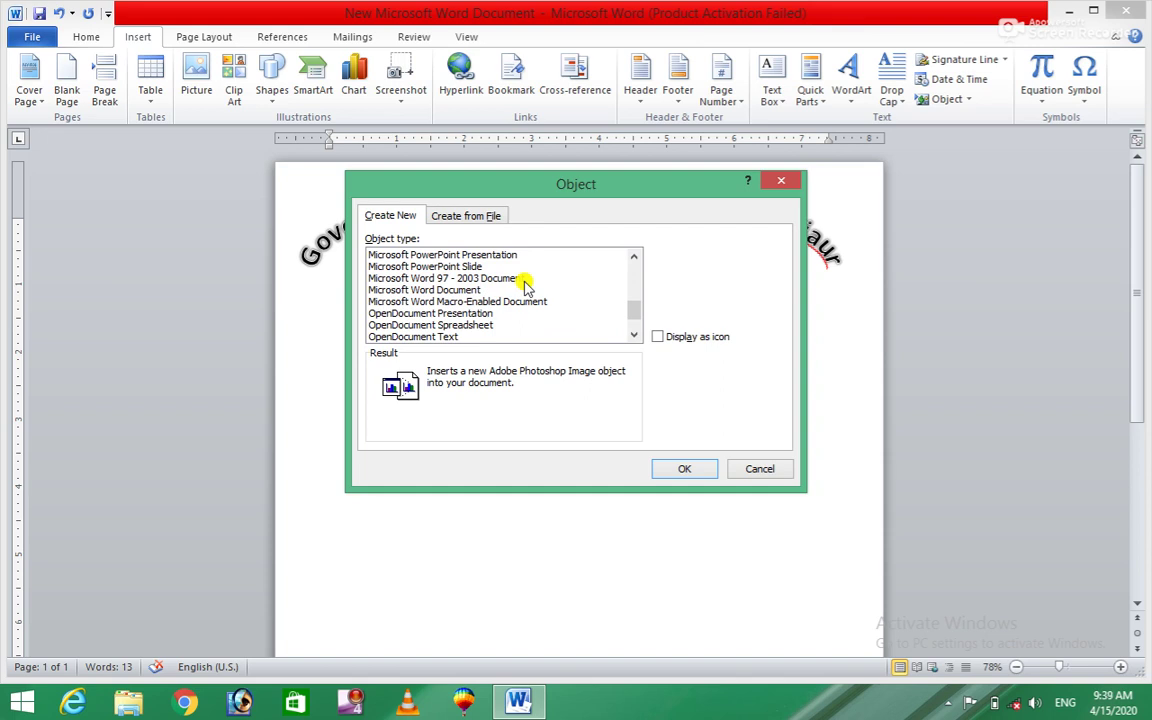
Embed a new Adobe Photoshop Image object from the Create New list
left_click(476, 220)
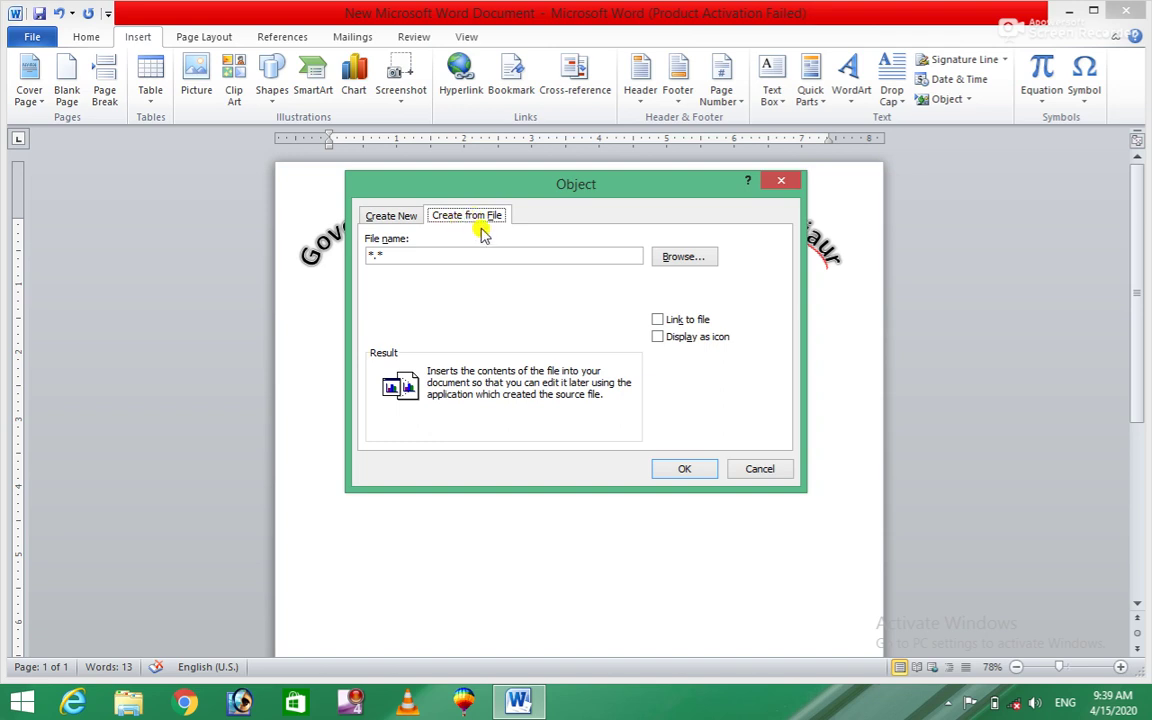
left_click(376, 220)
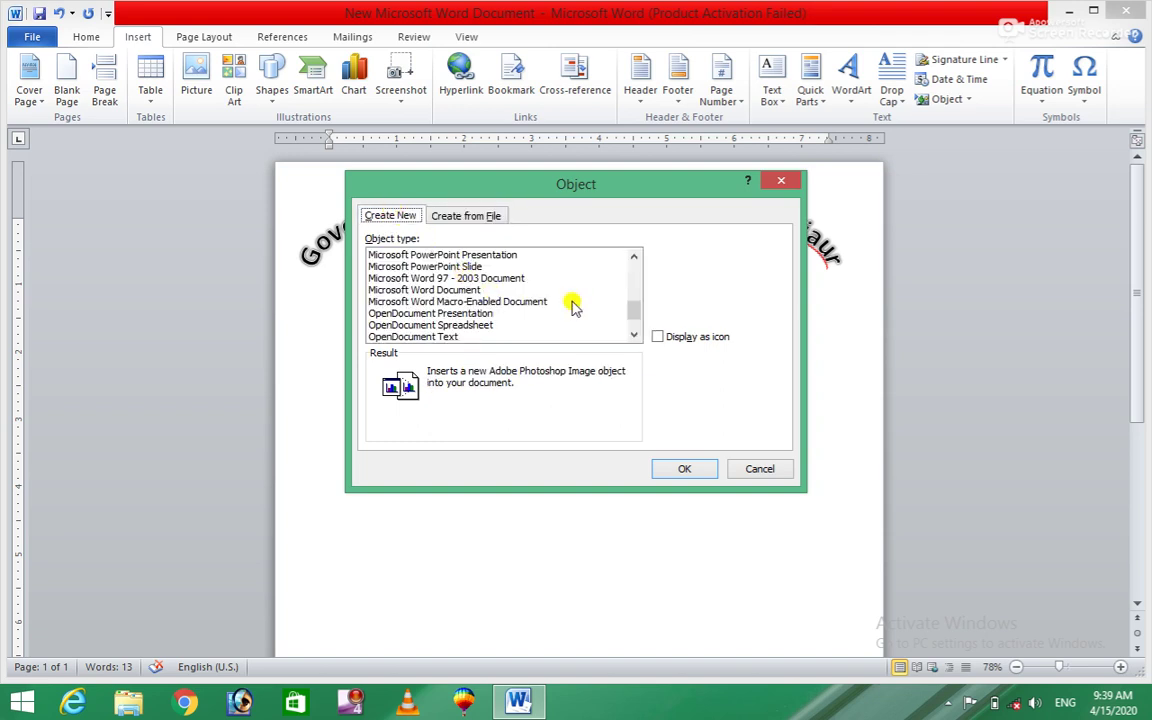
left_click_drag(635, 311, 635, 258)
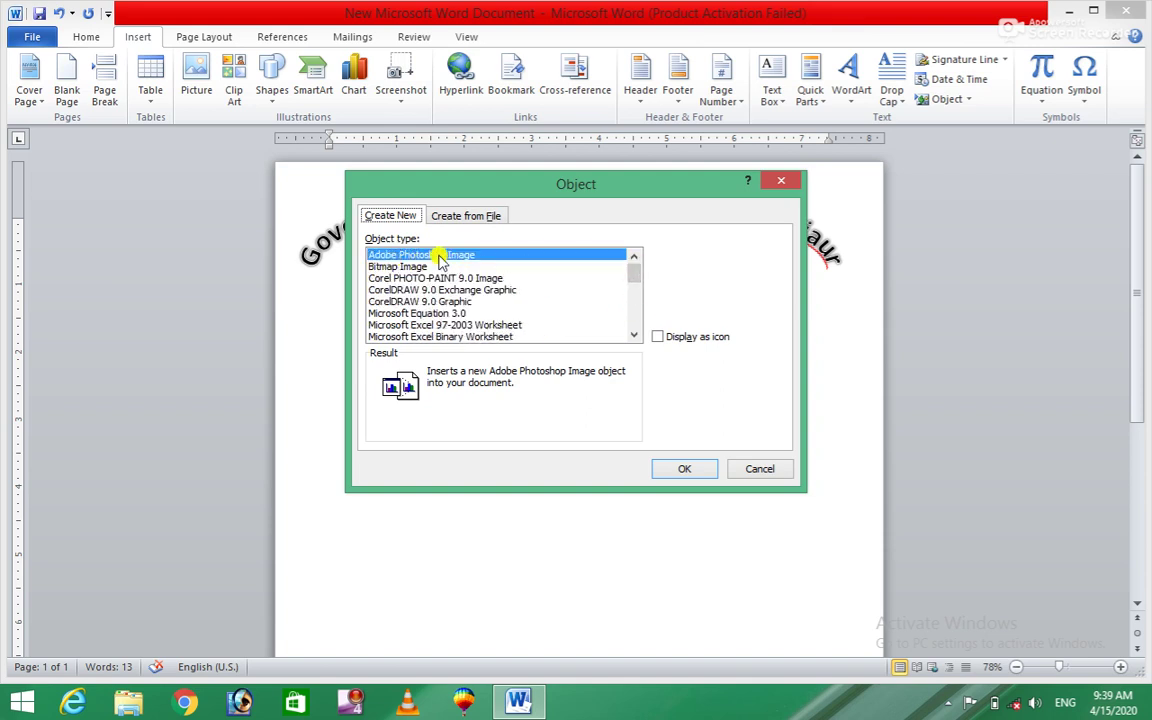
left_click(693, 470)
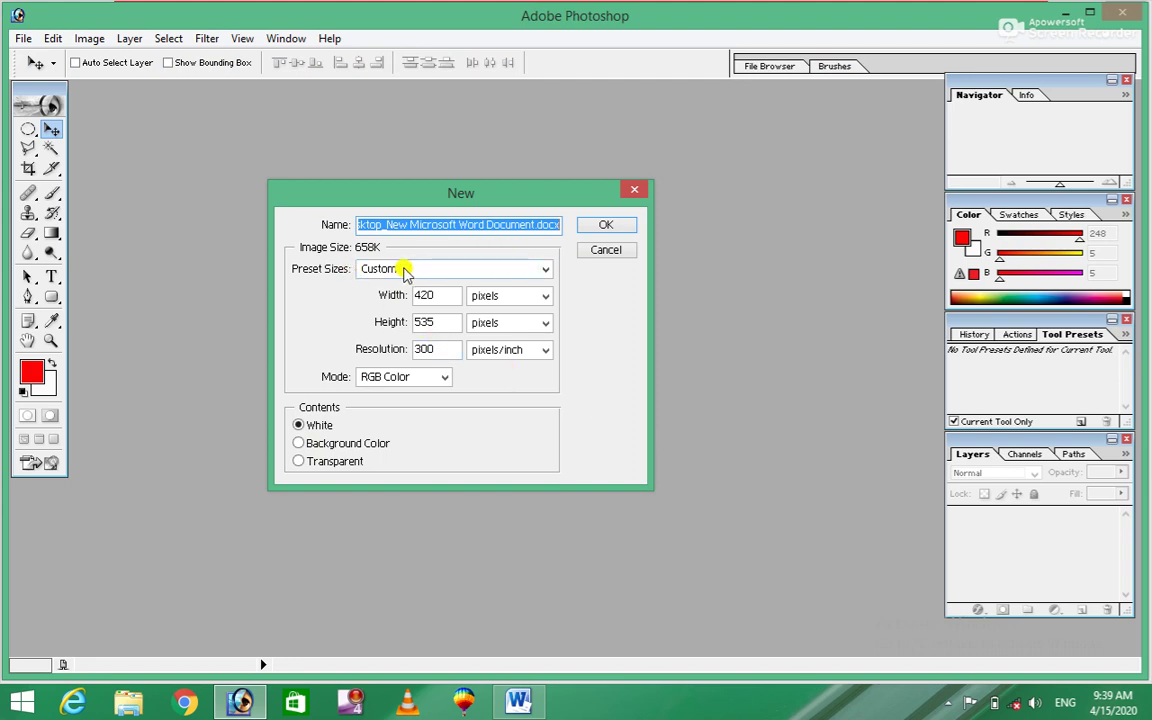
Create a blank image and fill an oval selection across its upper area with red
left_click(589, 221)
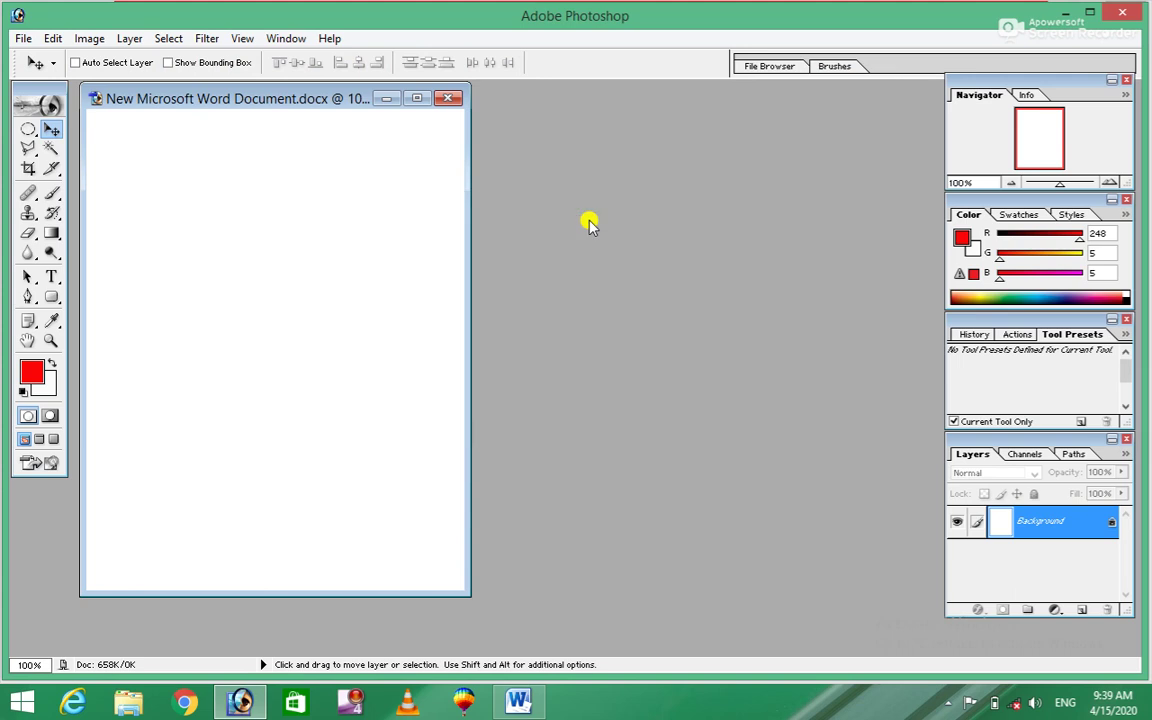
left_click(28, 130)
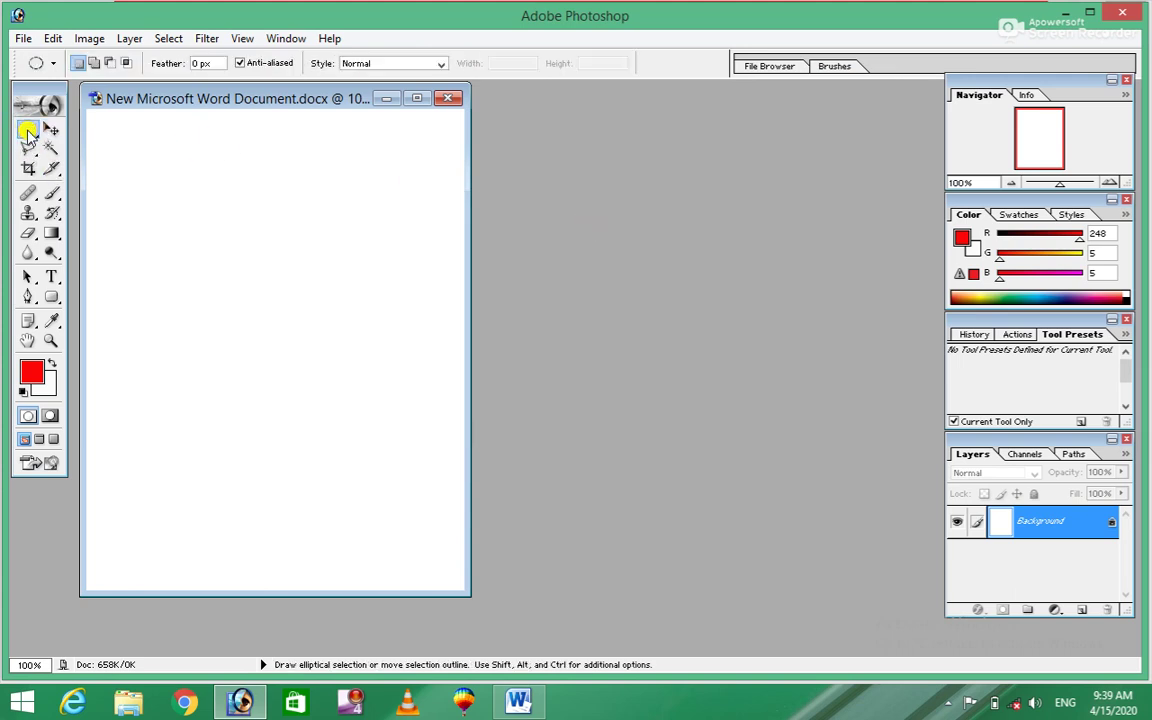
left_click_drag(108, 160, 430, 306)
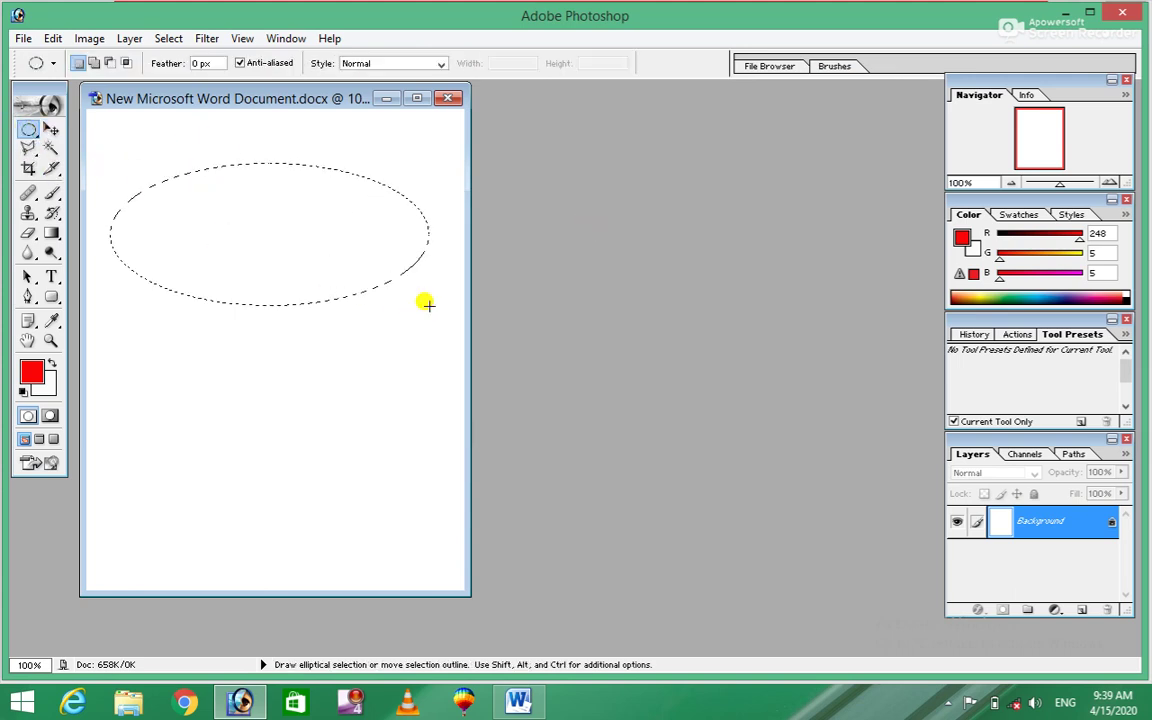
left_click(51, 362)
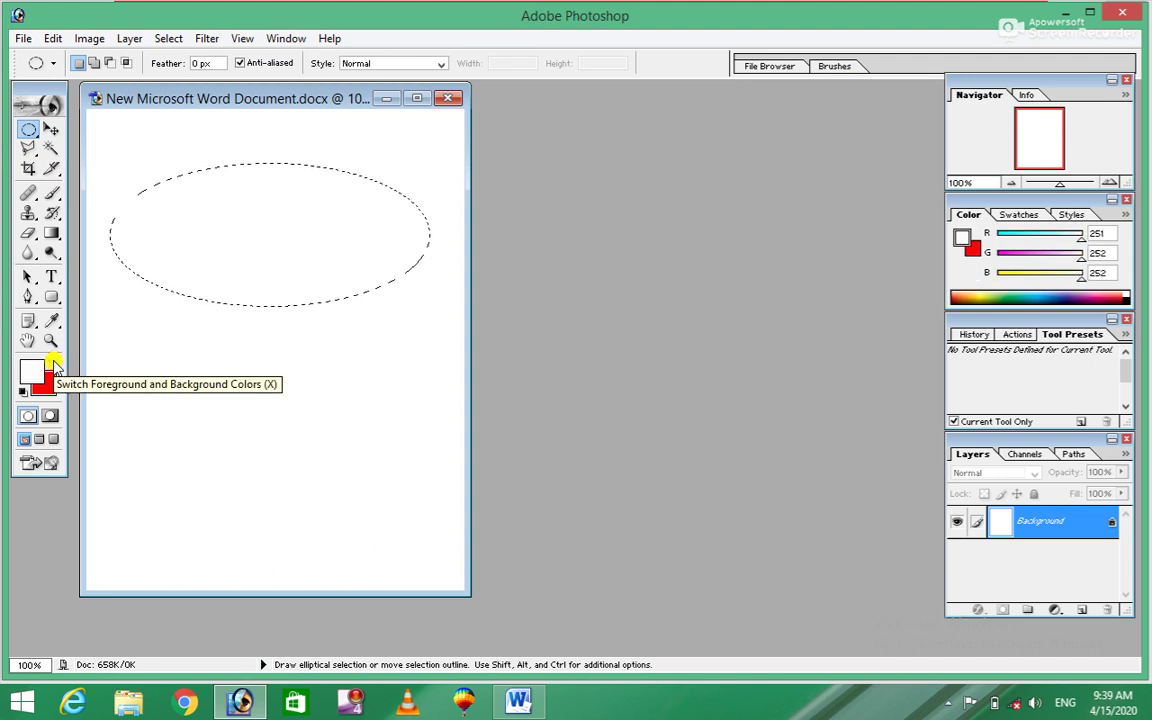
key("ctrl+BackSpace")
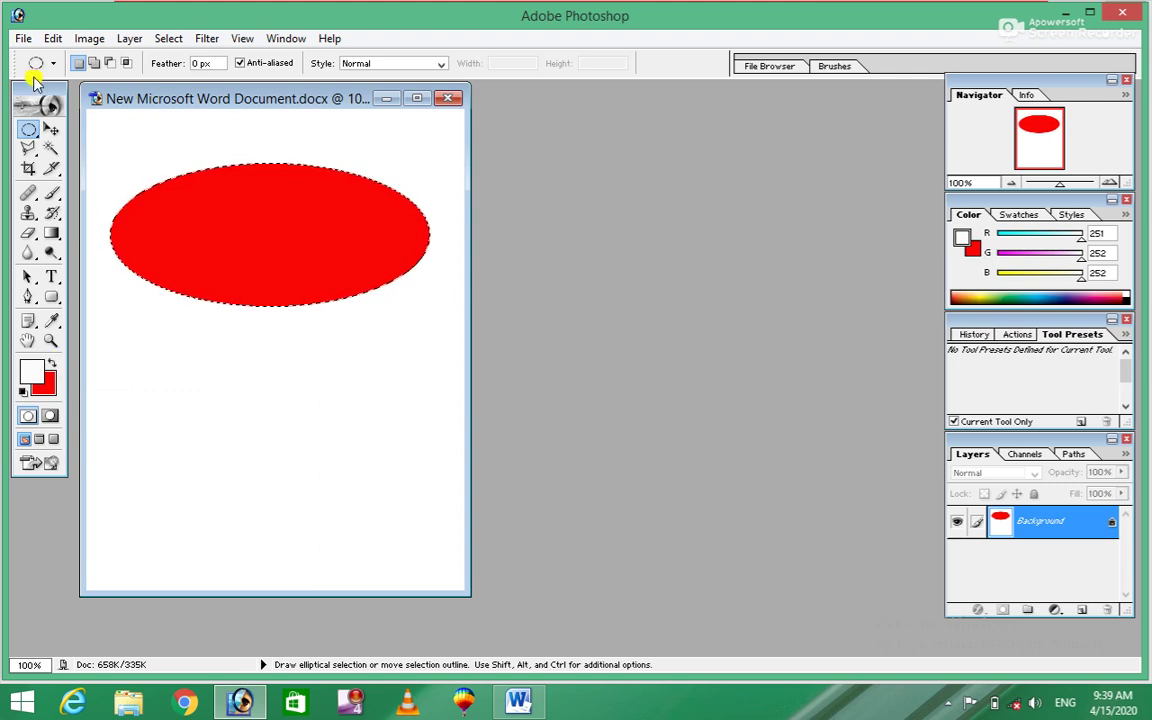
Cover the oval's lower half with a blue-filled rectangular selection
right_click(31, 132)
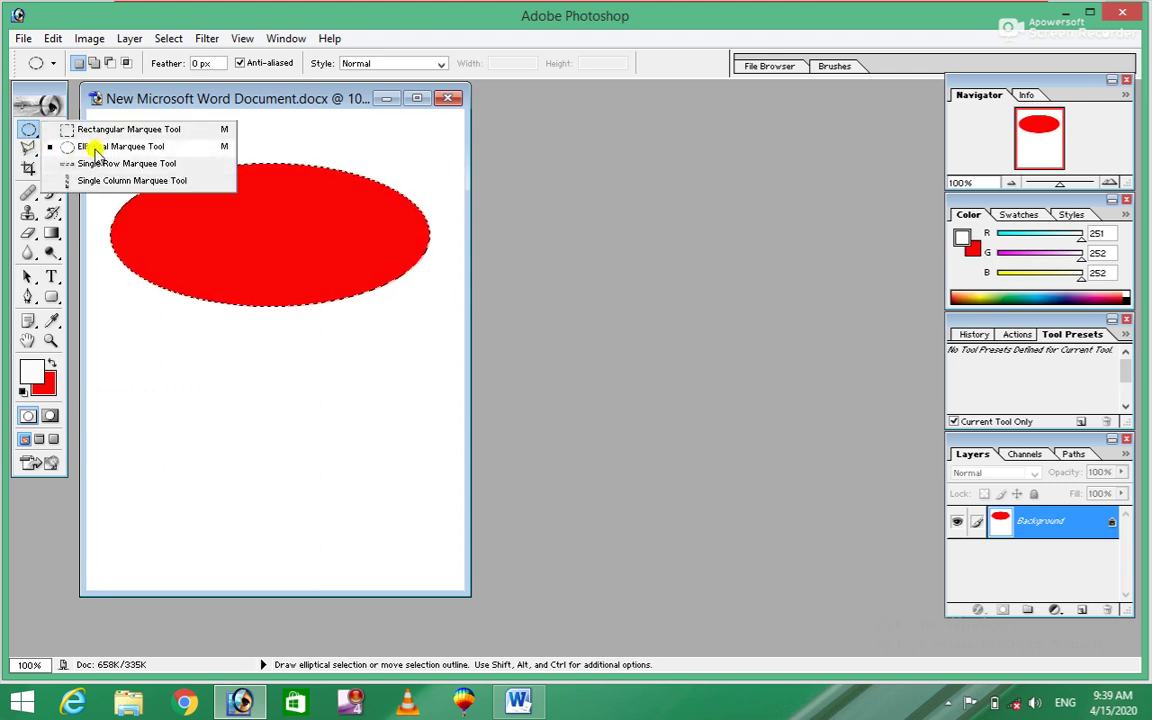
left_click(95, 129)
left_click(119, 273)
left_click_drag(113, 254, 421, 343)
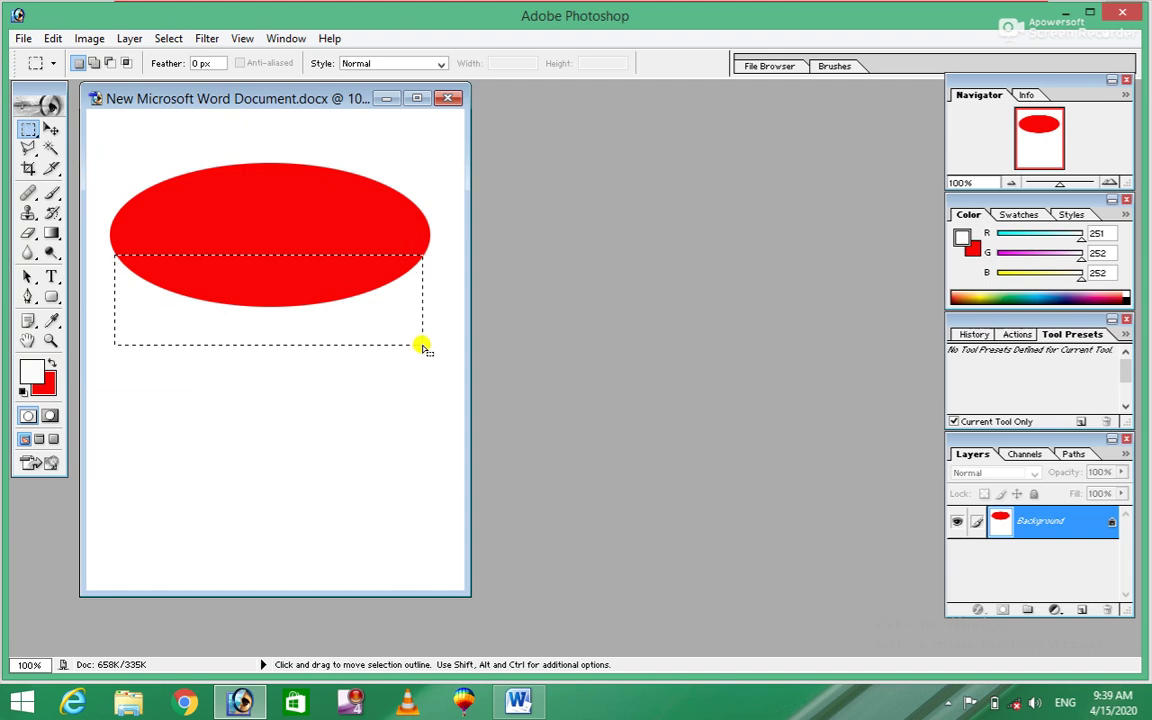
left_click(45, 385)
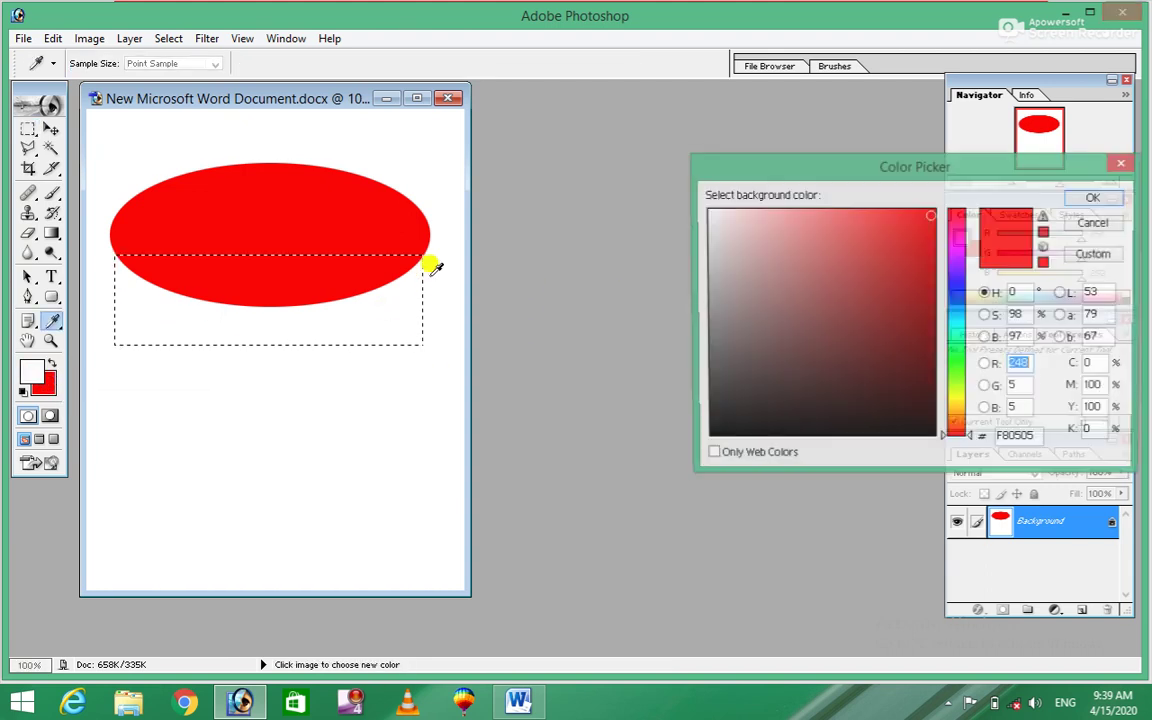
left_click(958, 293)
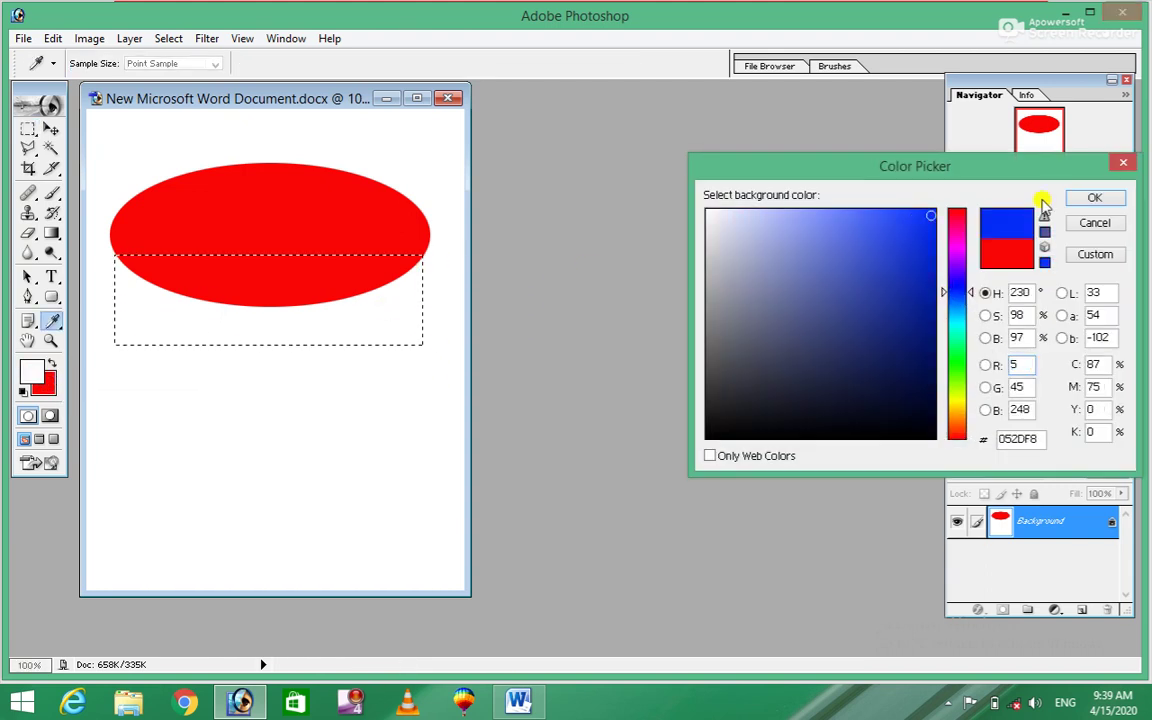
left_click(1090, 196)
key("ctrl+BackSpace")
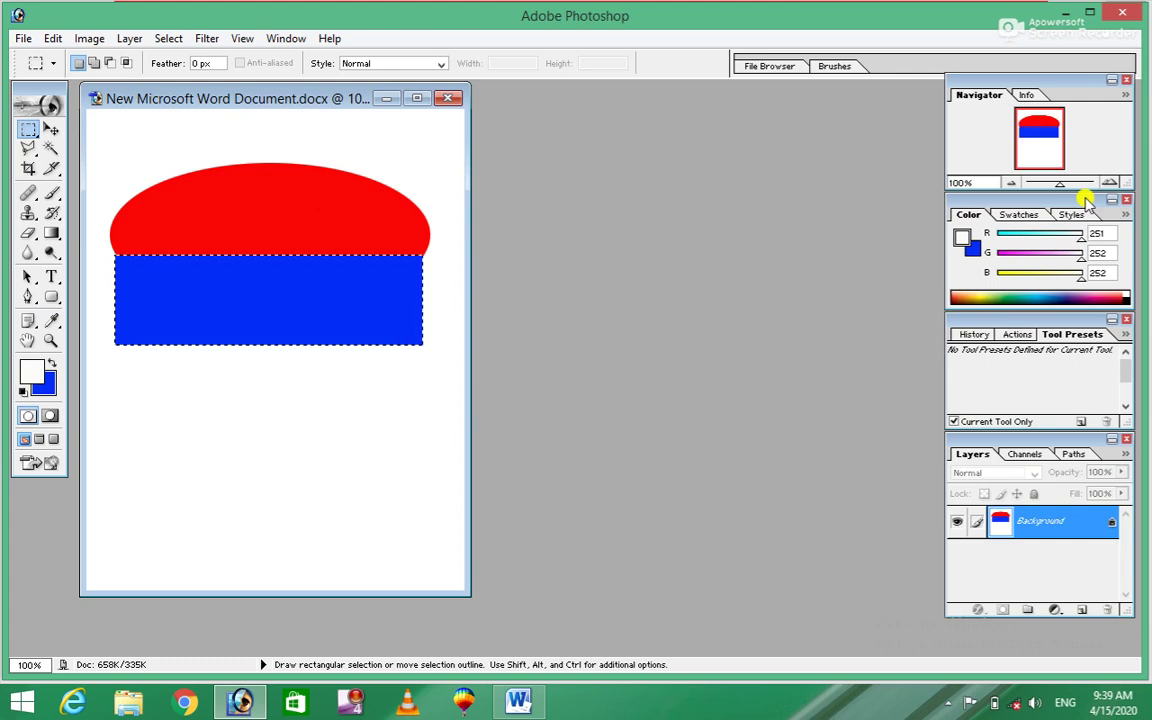
left_click(52, 131)
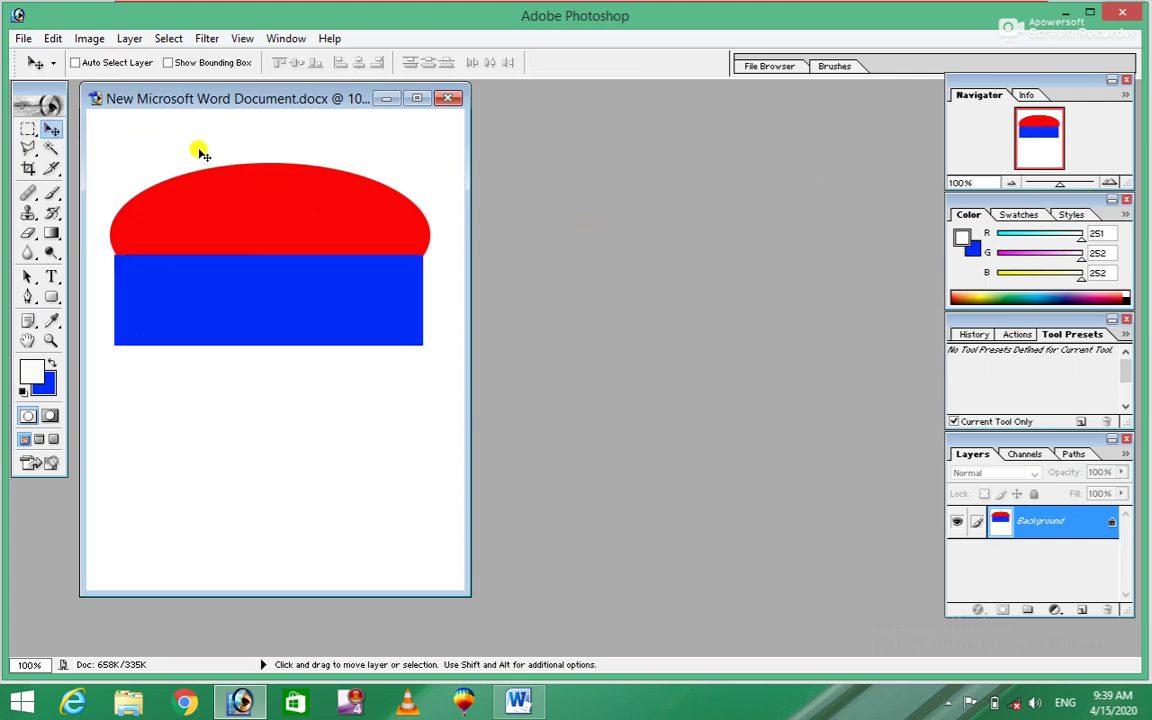
left_click(519, 705)
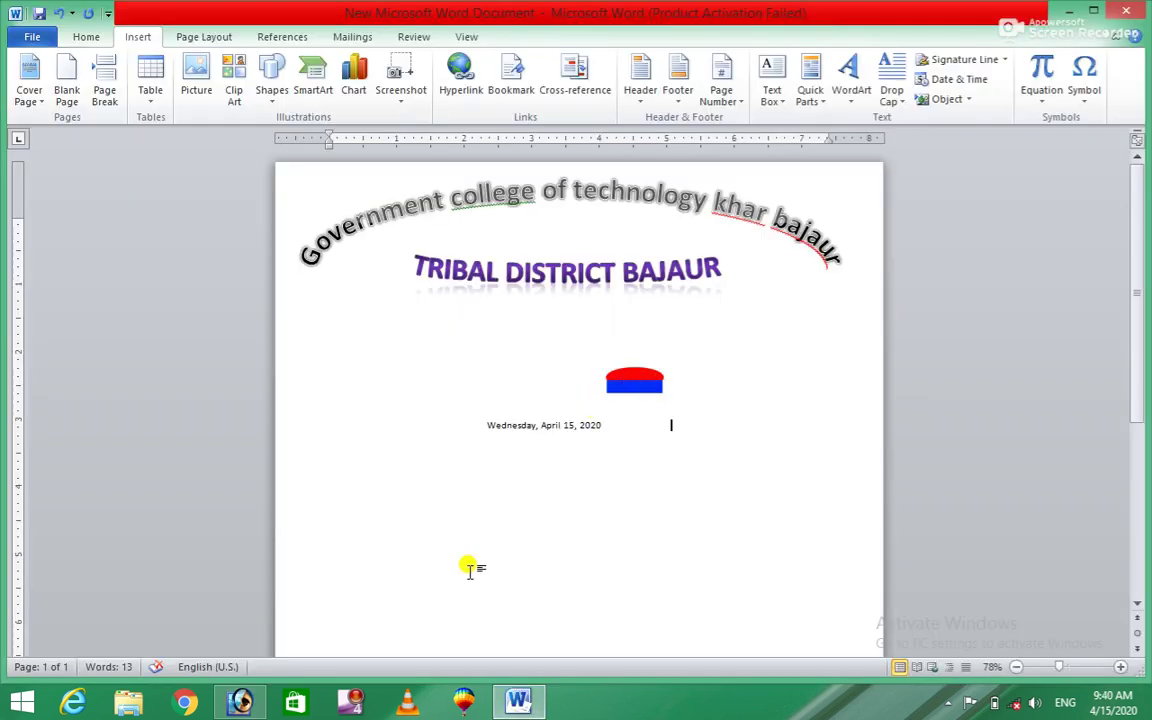
left_click(240, 703)
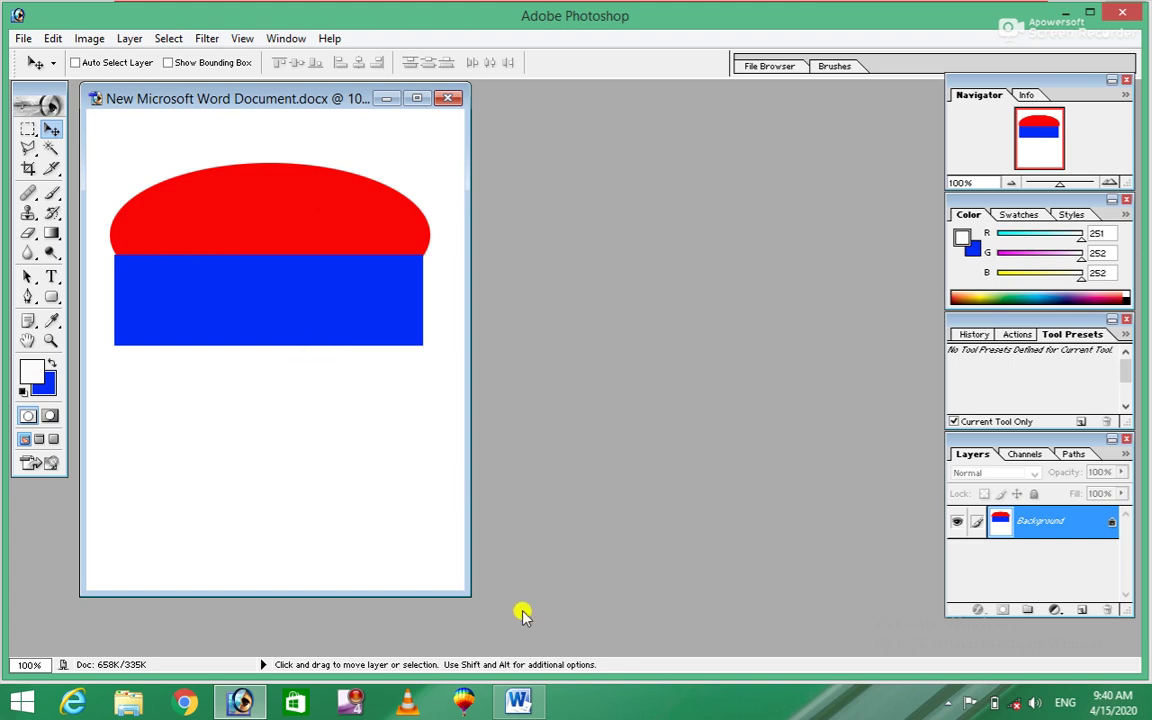
left_click(518, 703)
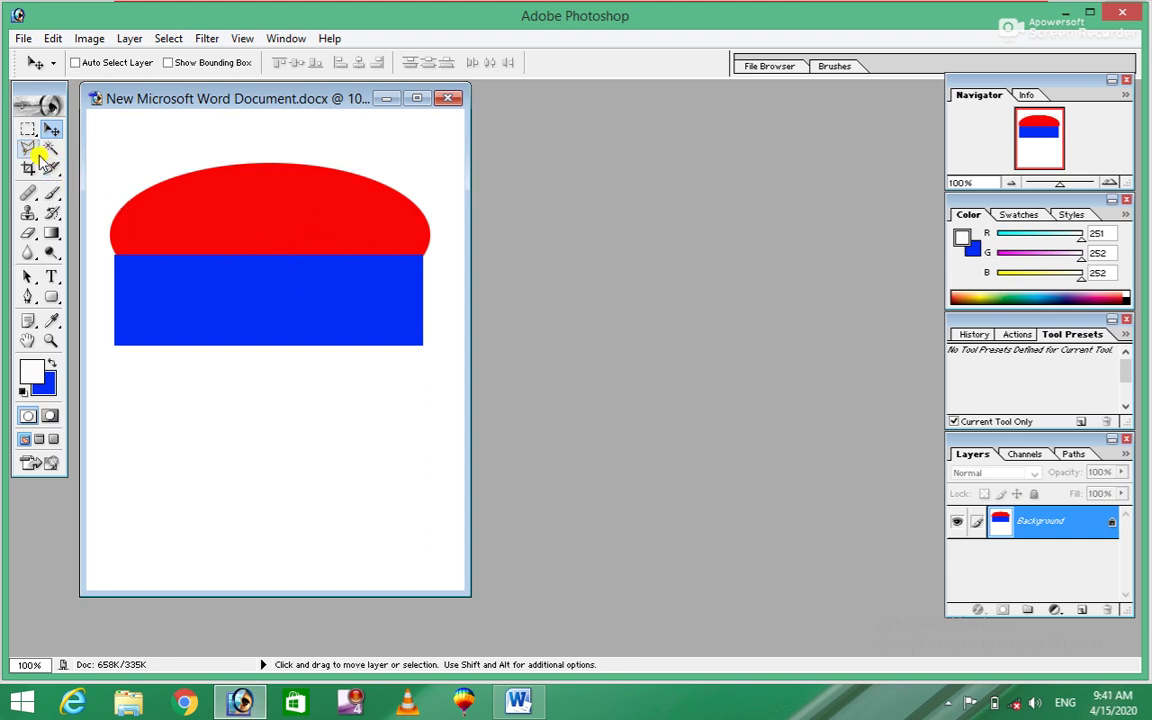
left_click(31, 130)
Draw an oval selection below the blue band and nudge it up and left into place
left_click_drag(31, 130, 100, 147)
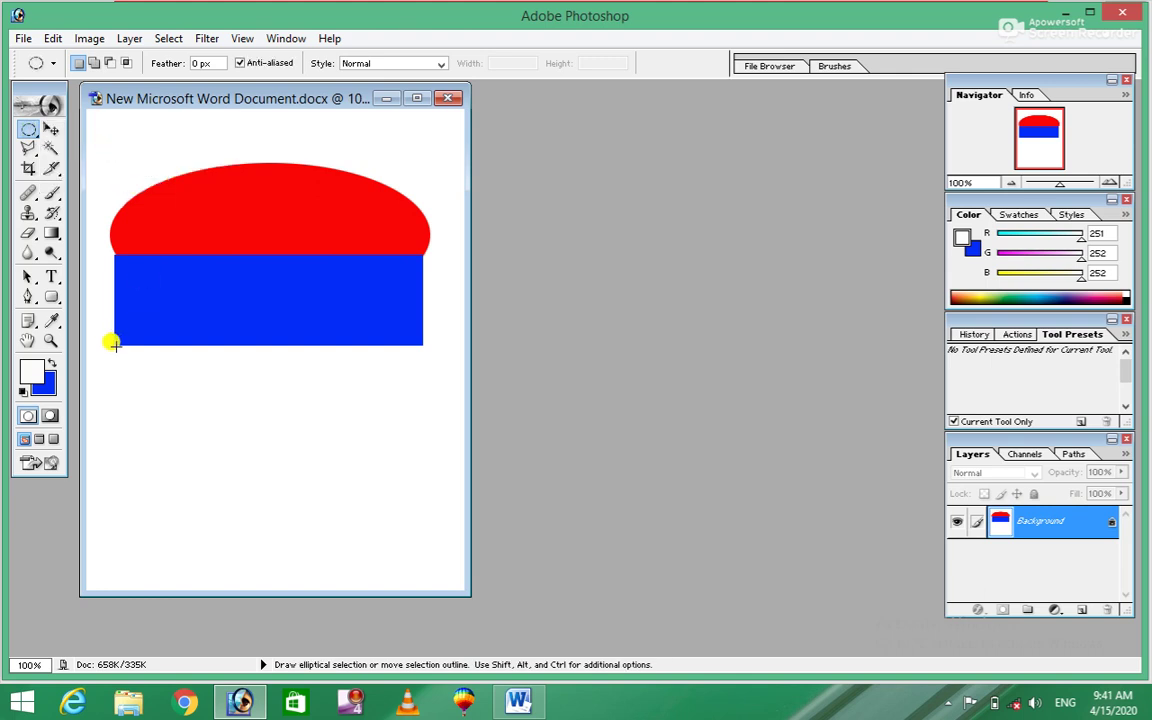
left_click_drag(112, 345, 420, 443)
left_click(428, 448)
key("ctrl+z")
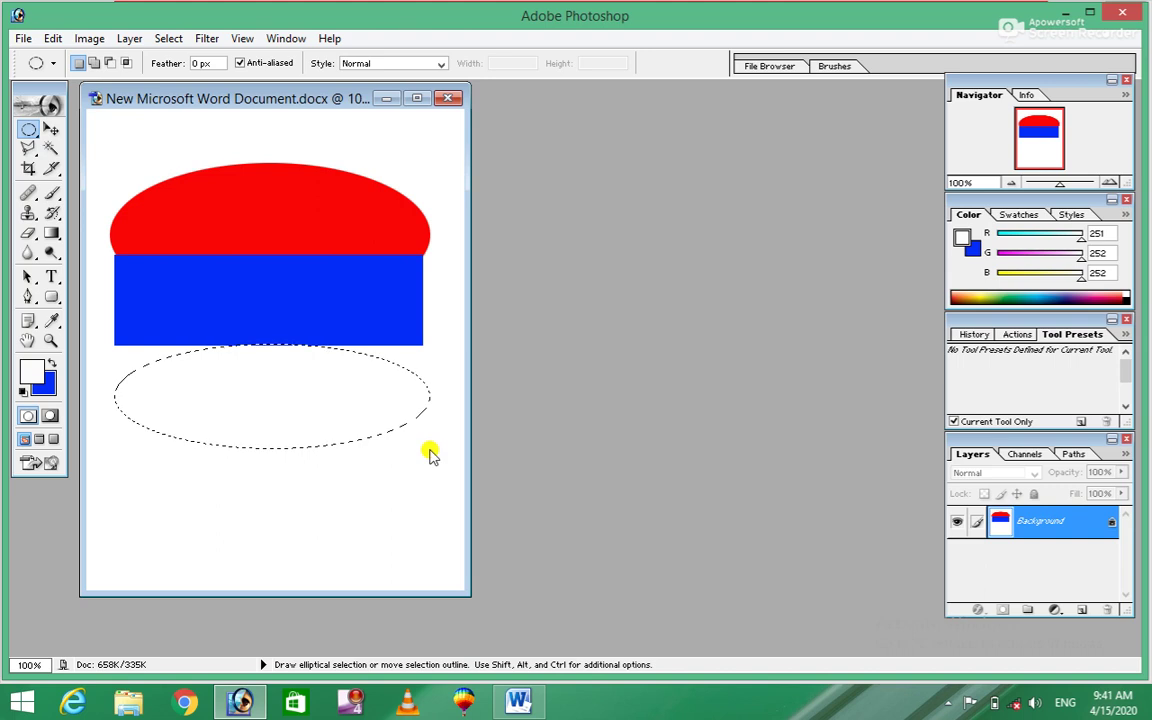
key("shift+Up")
key("shift+Up")
key("Up")
key("Up")
key("Up")
key("Left")
key("Left")
key("Left")
key("Left")
key("Left")
key("Left")
key("Left")
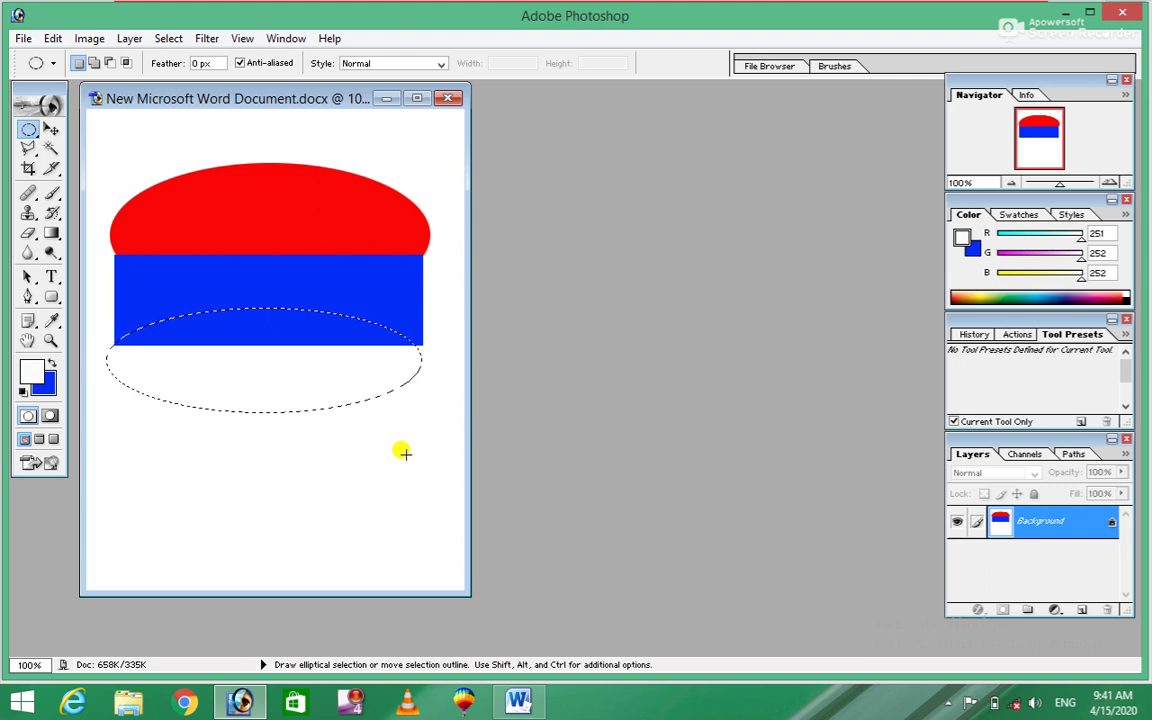
Fill the oval selection with red, deselect it, and return to Word
left_click(45, 384)
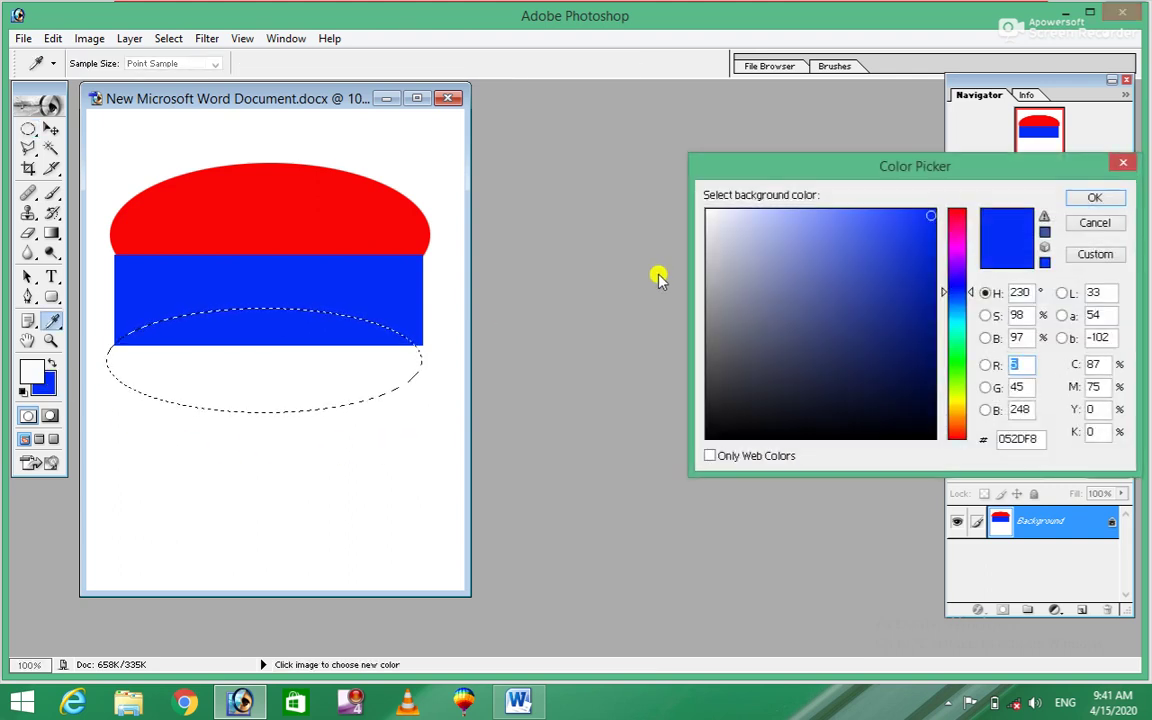
left_click(958, 213)
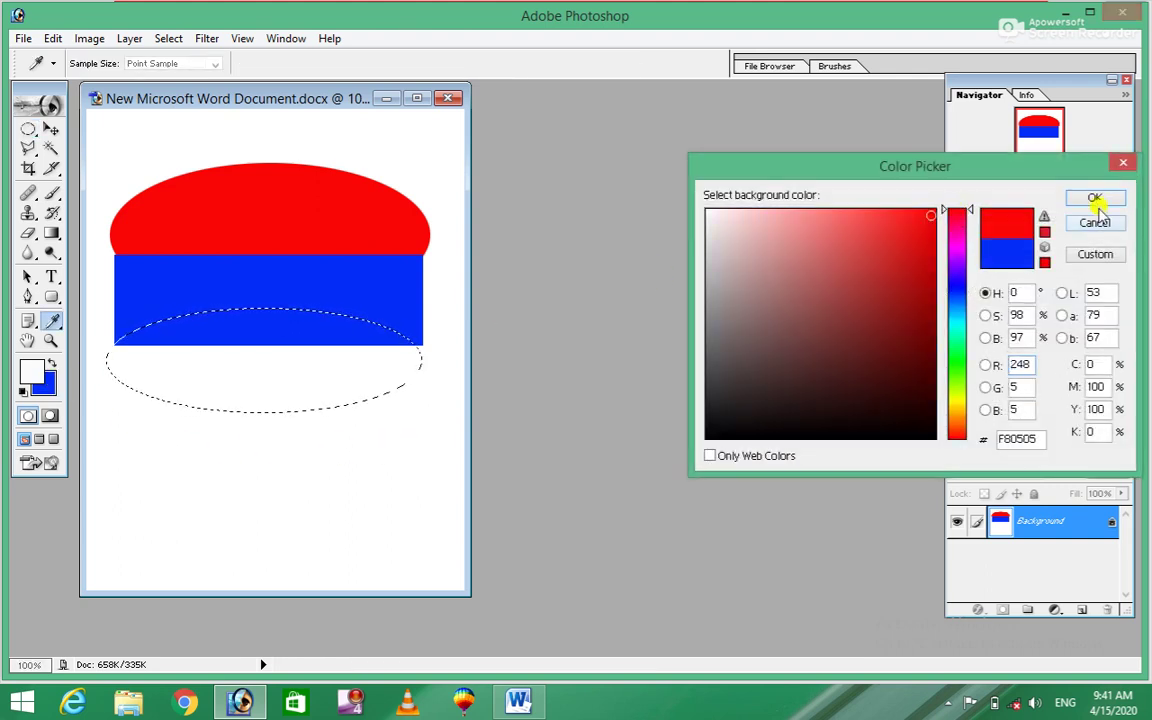
left_click(1094, 197)
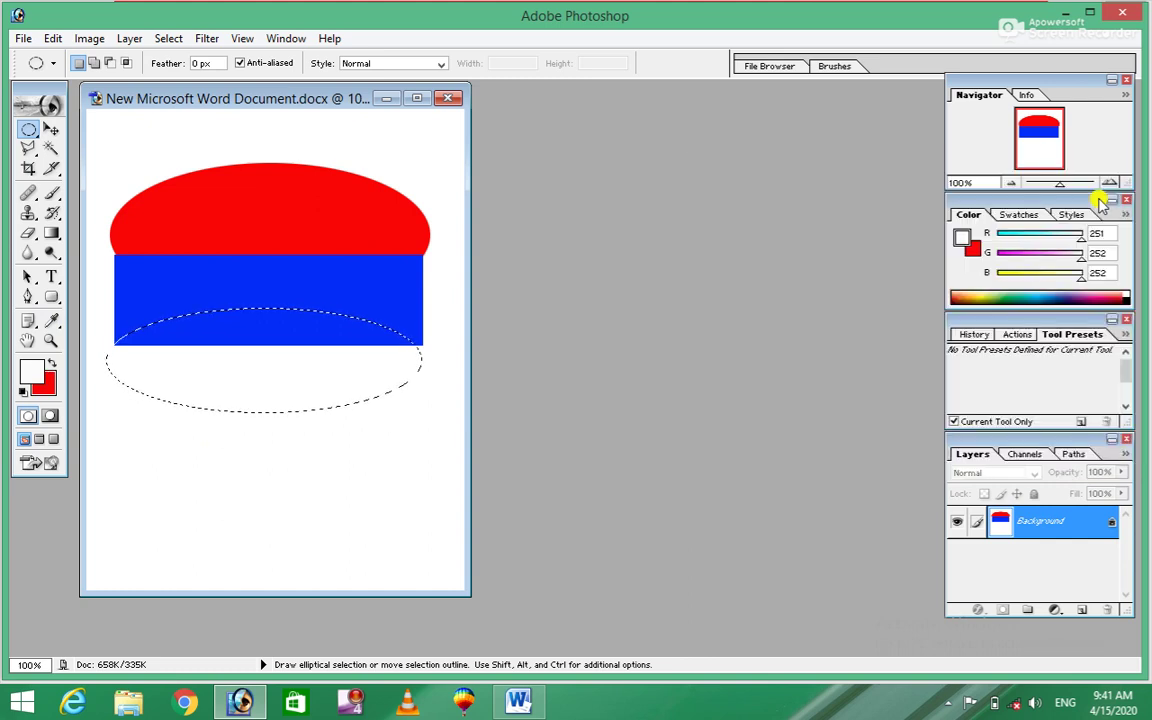
key("ctrl+BackSpace")
key("ctrl+d")
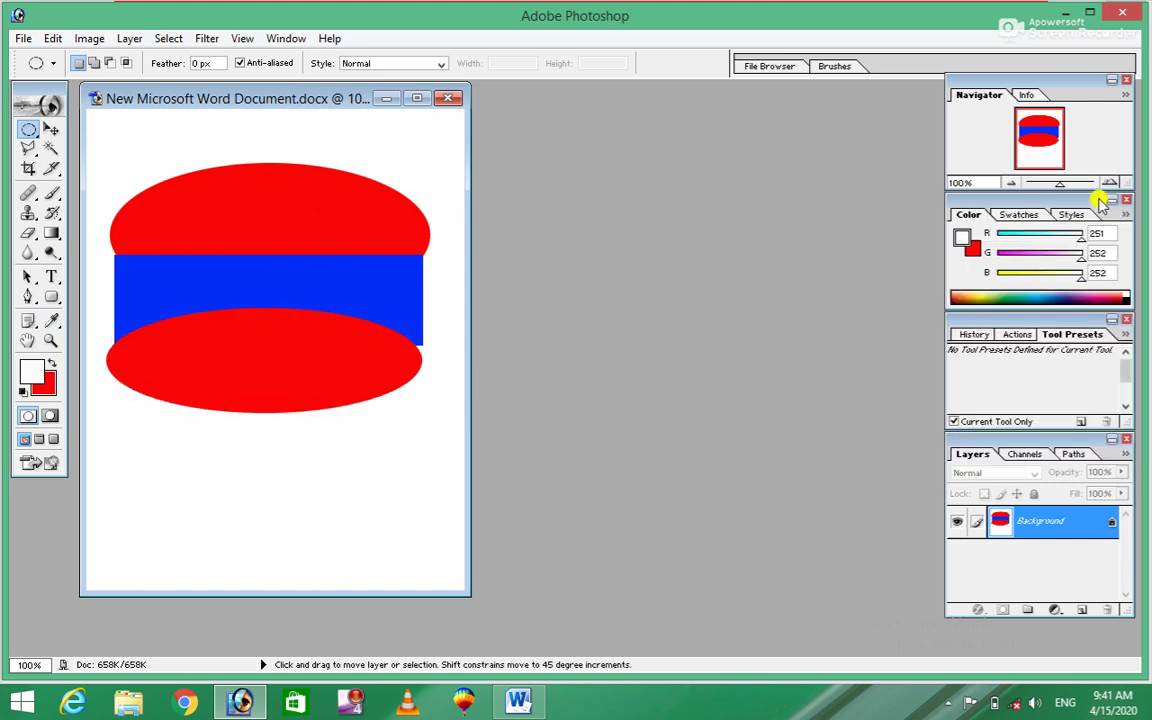
left_click(517, 703)
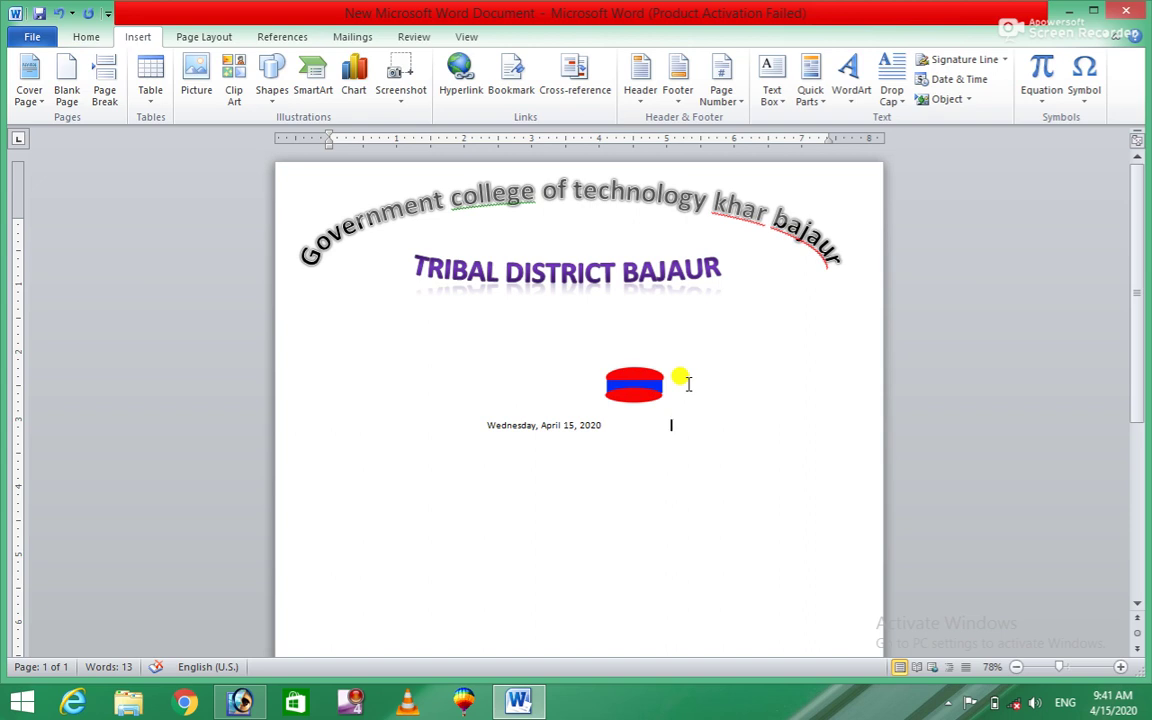
Insert a new Bitmap Image object through the Insert Object dialog
left_click(968, 100)
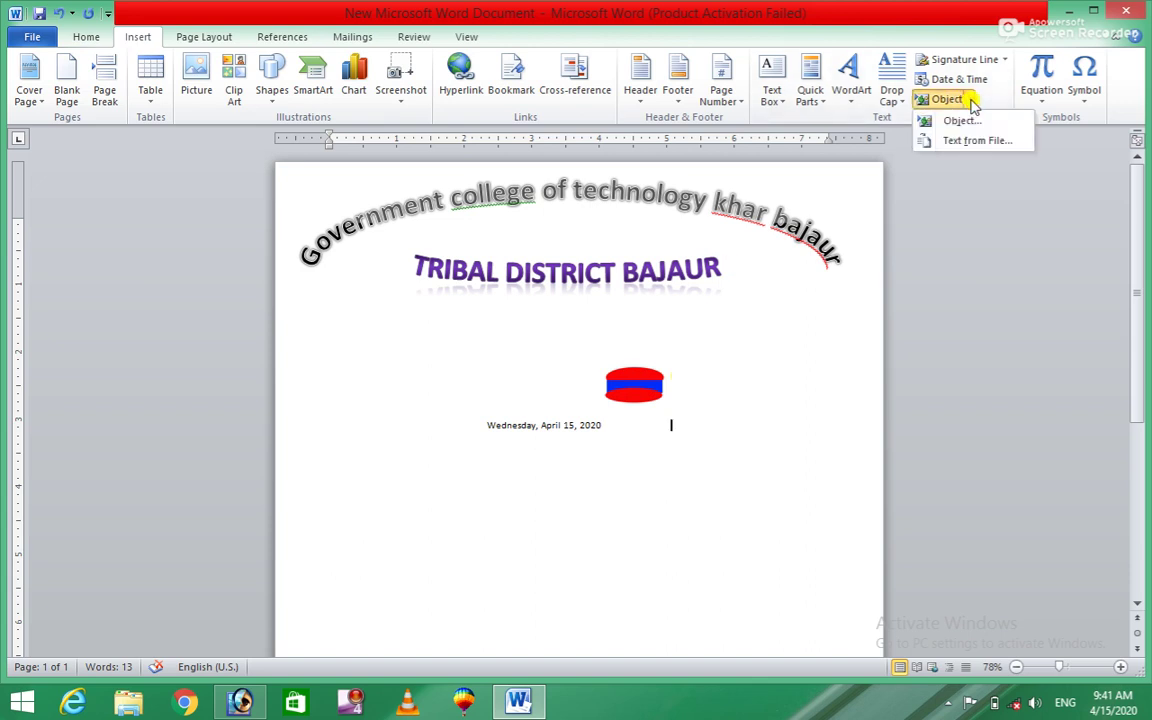
left_click(960, 120)
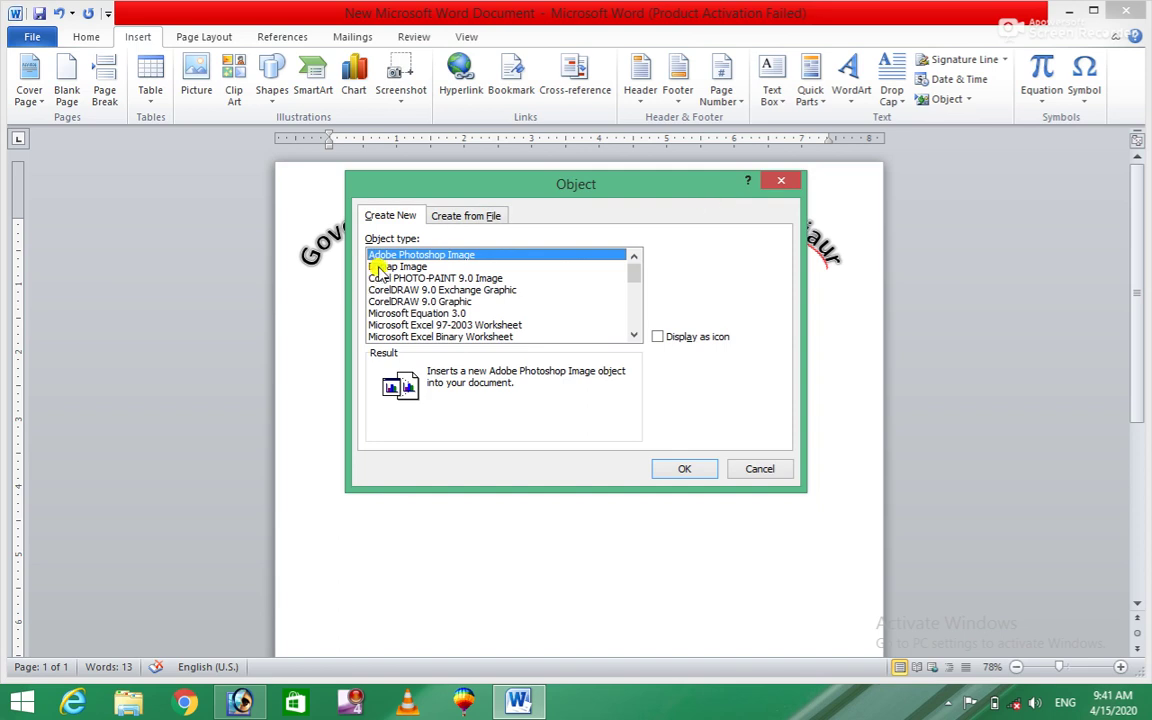
double_click(378, 267)
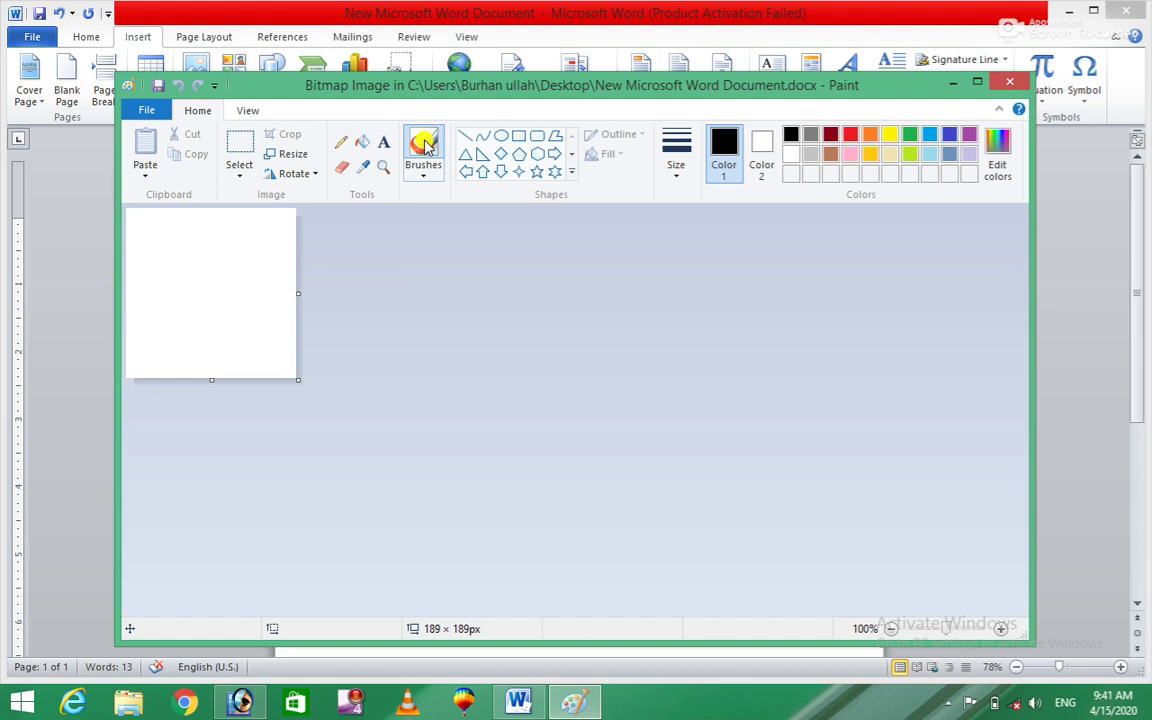
Draw a looping black freehand scribble on the Paint canvas and return to Word
left_click_drag(160, 248, 173, 313)
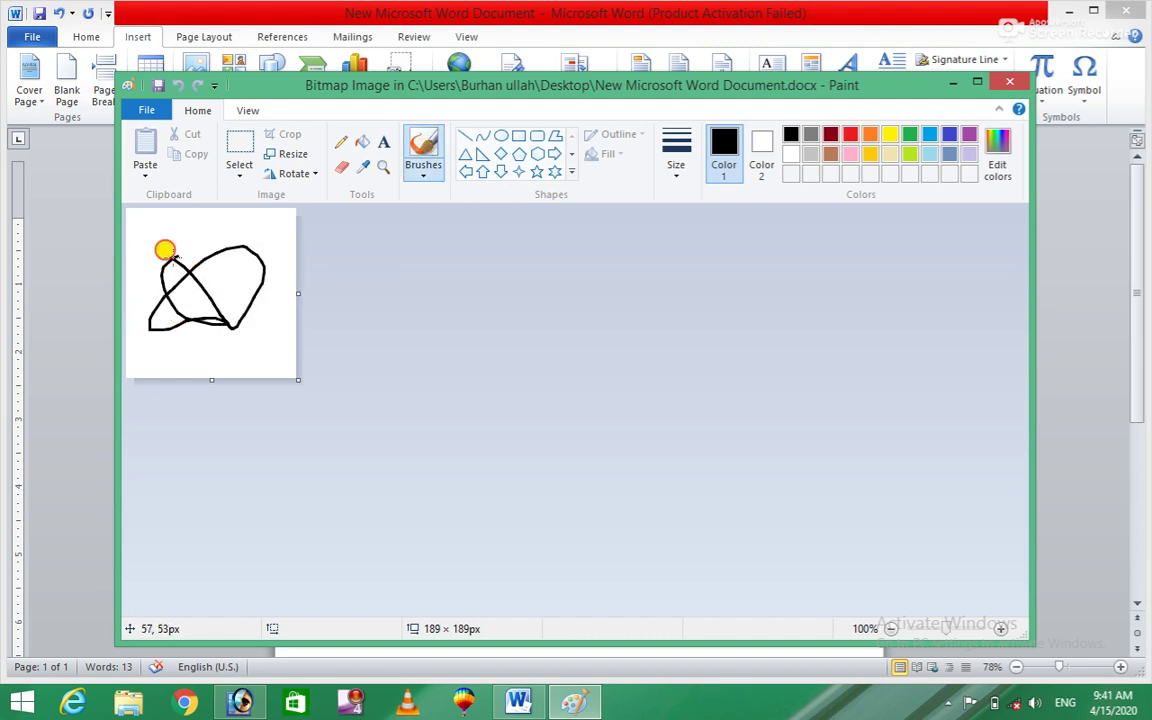
left_click_drag(173, 313, 226, 262)
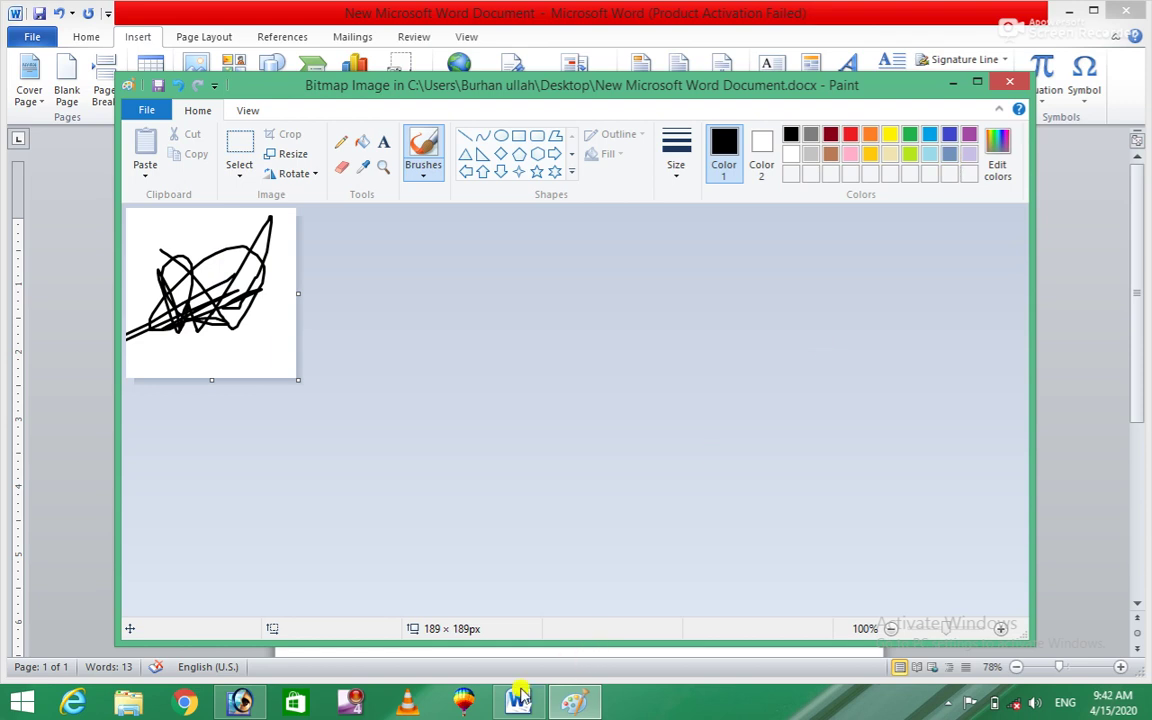
mouse_move(519, 697)
left_click(465, 625)
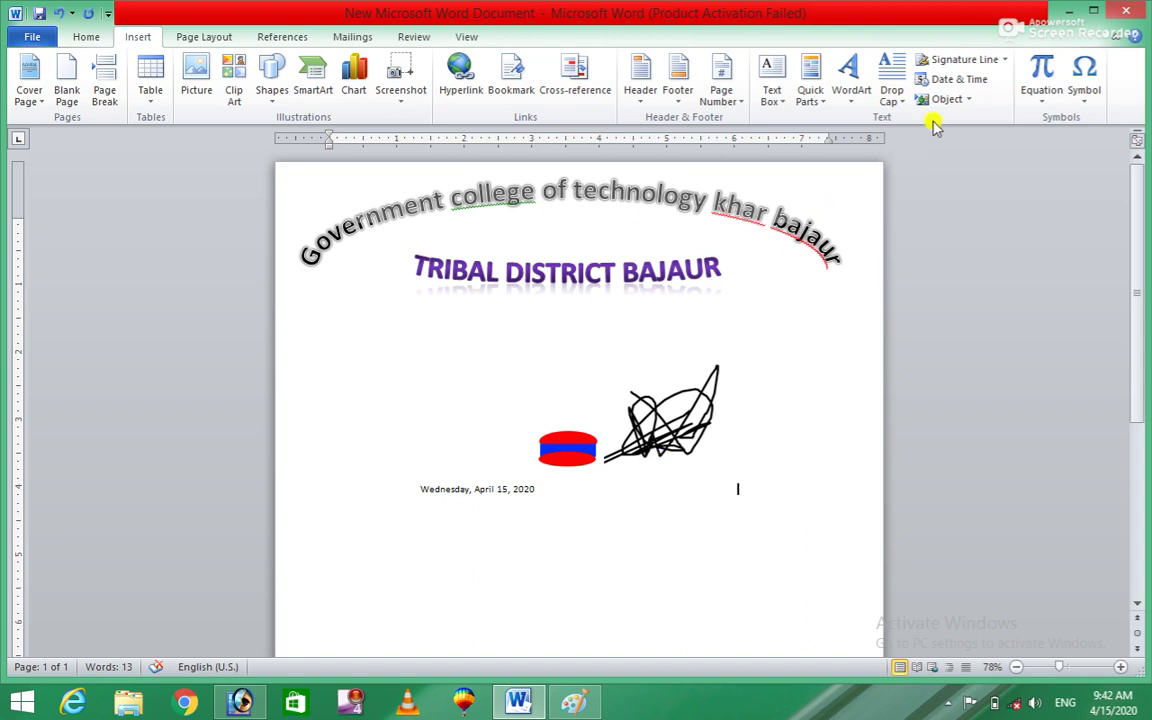
left_click(967, 100)
Insert a Microsoft PowerPoint 97-2003 Slide object from the Object dialog
left_click(962, 121)
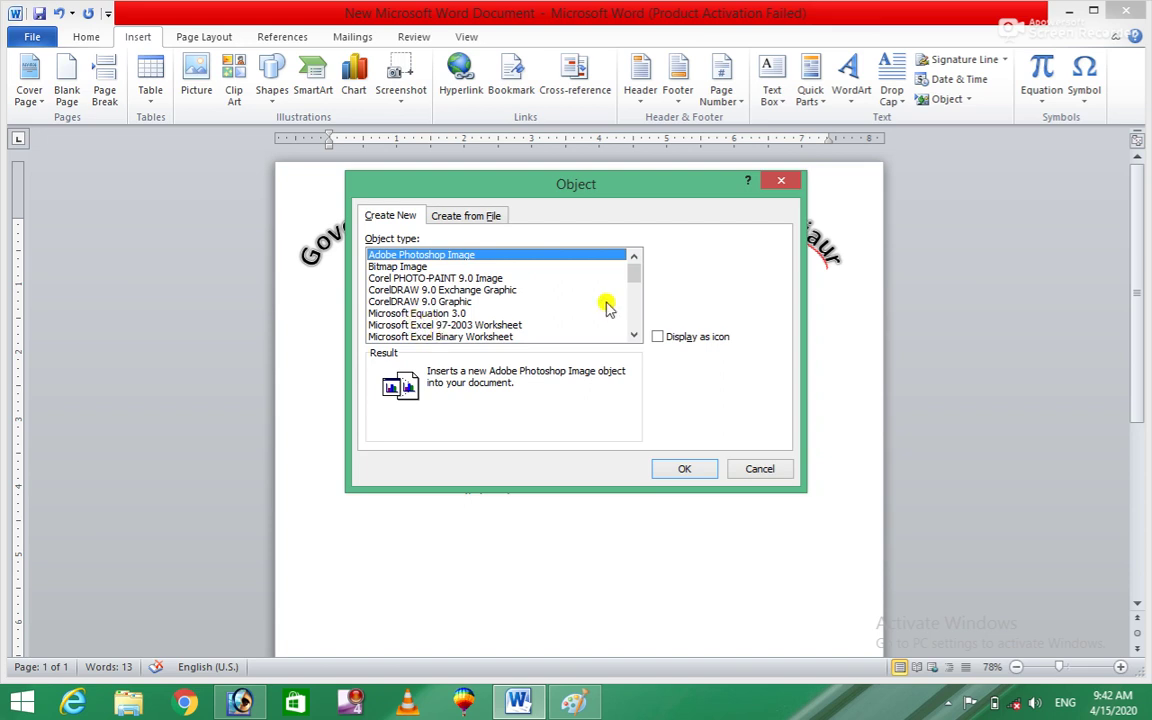
left_click_drag(637, 284, 637, 292)
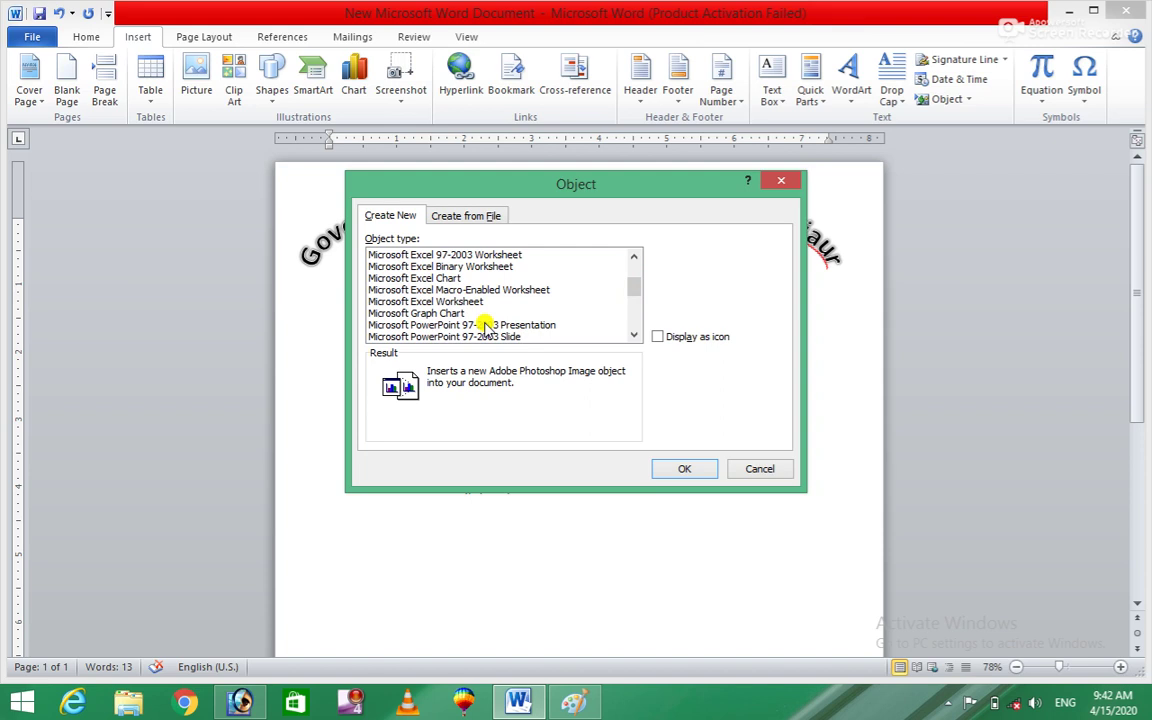
left_click(436, 339)
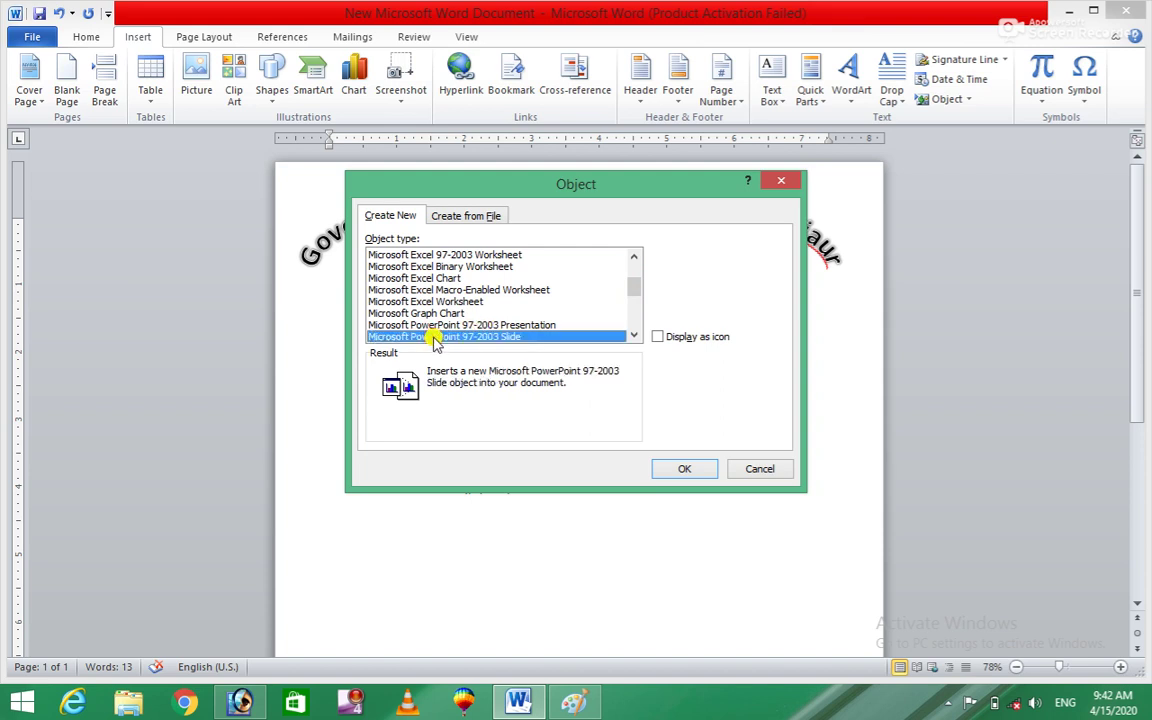
left_click(658, 468)
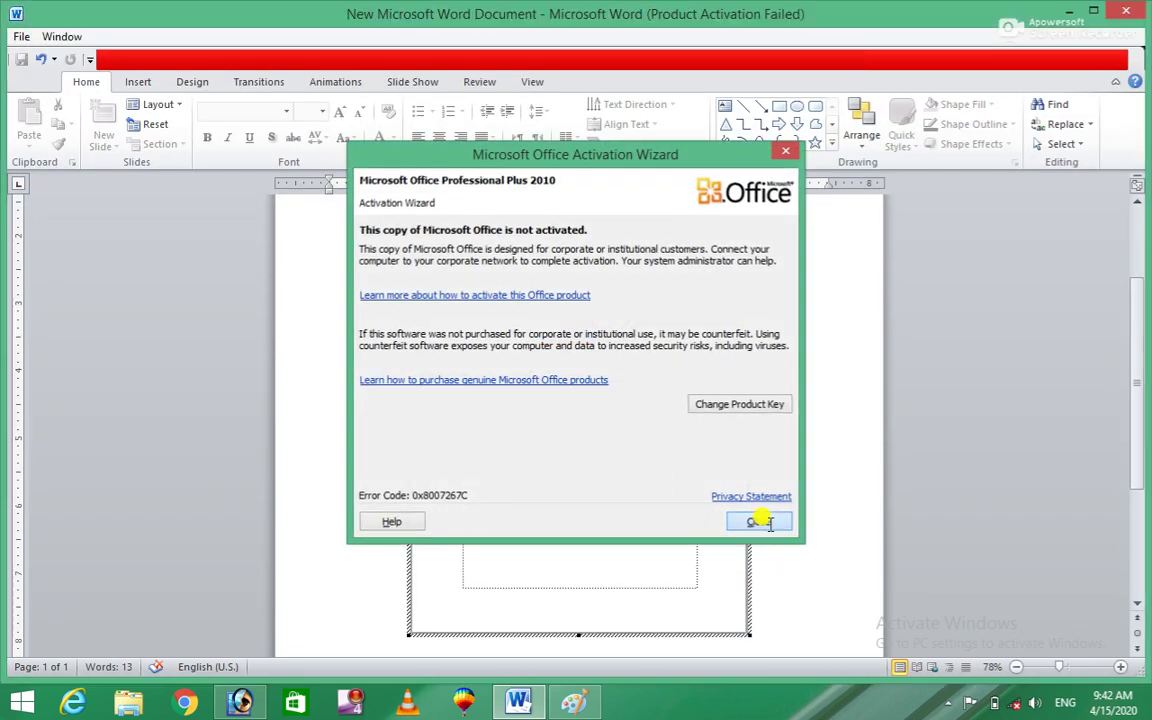
Dismiss the activation warning and enter 'Dit 2nd term' as the slide title
left_click(768, 525)
left_click(630, 490)
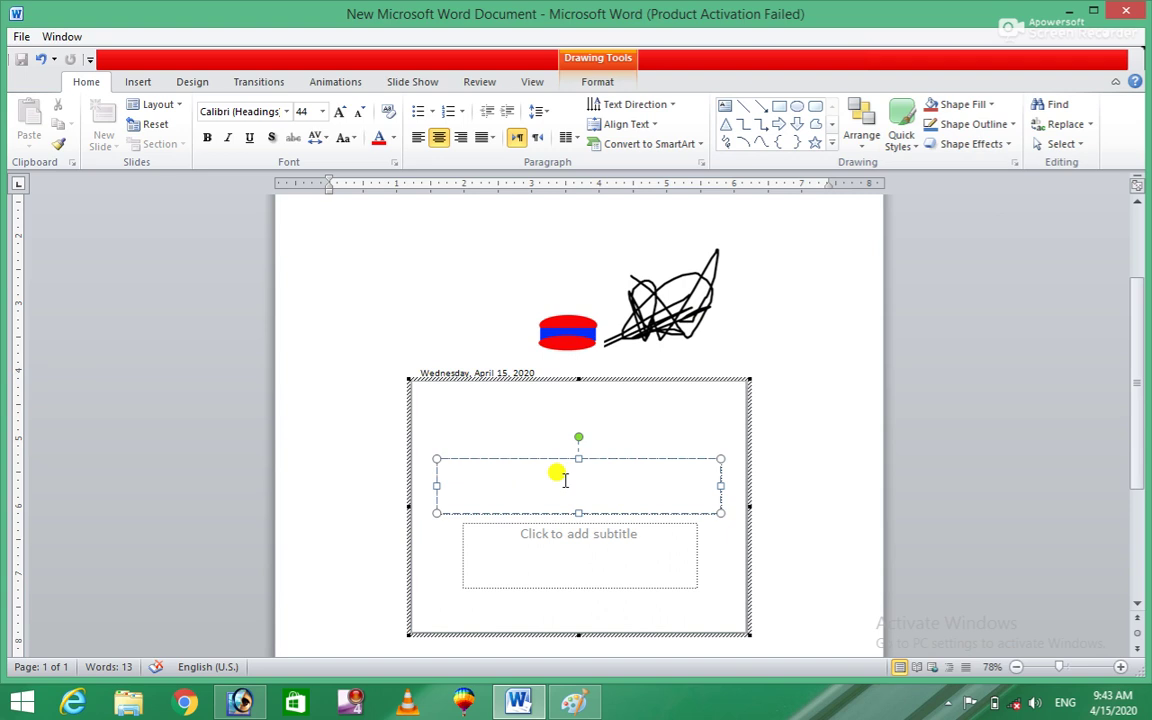
type("Dit")
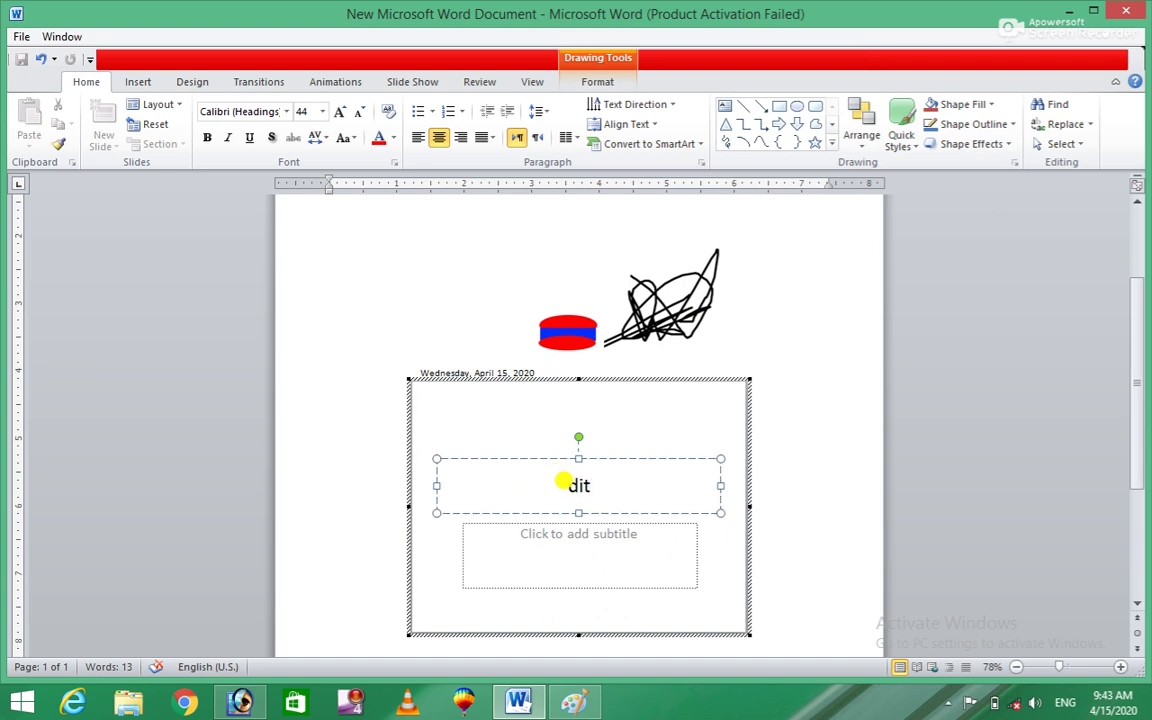
type(" fir")
key("BackSpace")
key("BackSpace")
key("BackSpace")
type("2nd t")
type("erm")
left_click(812, 418)
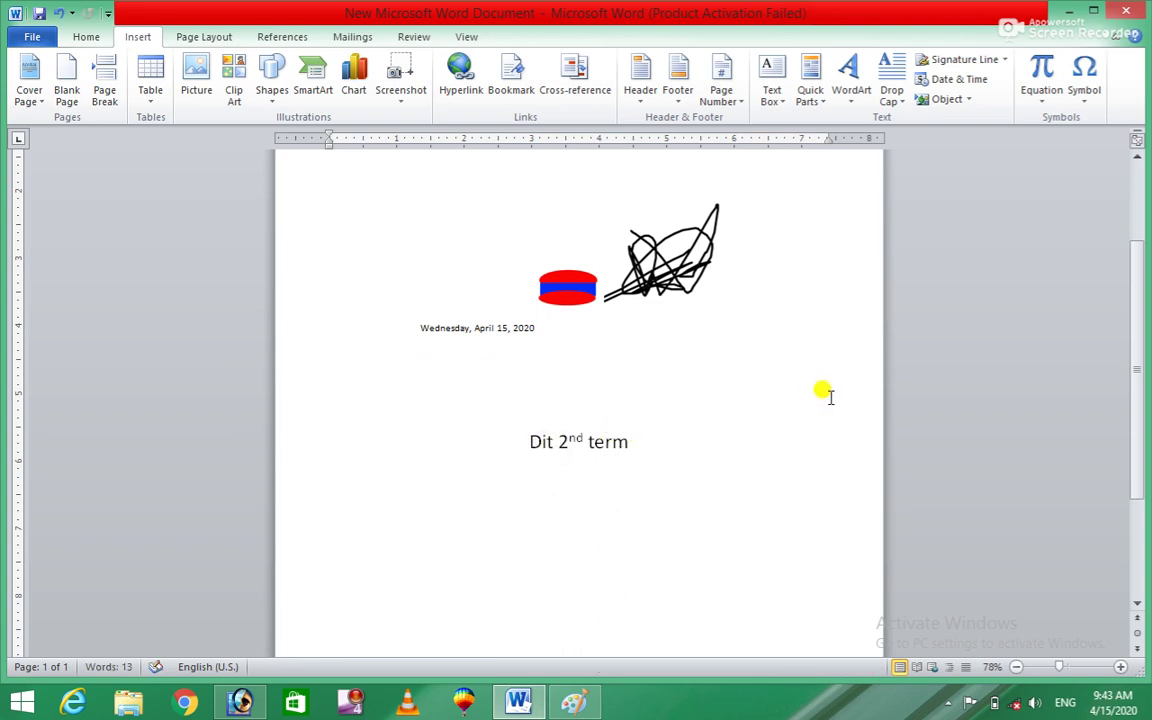
left_click(590, 443)
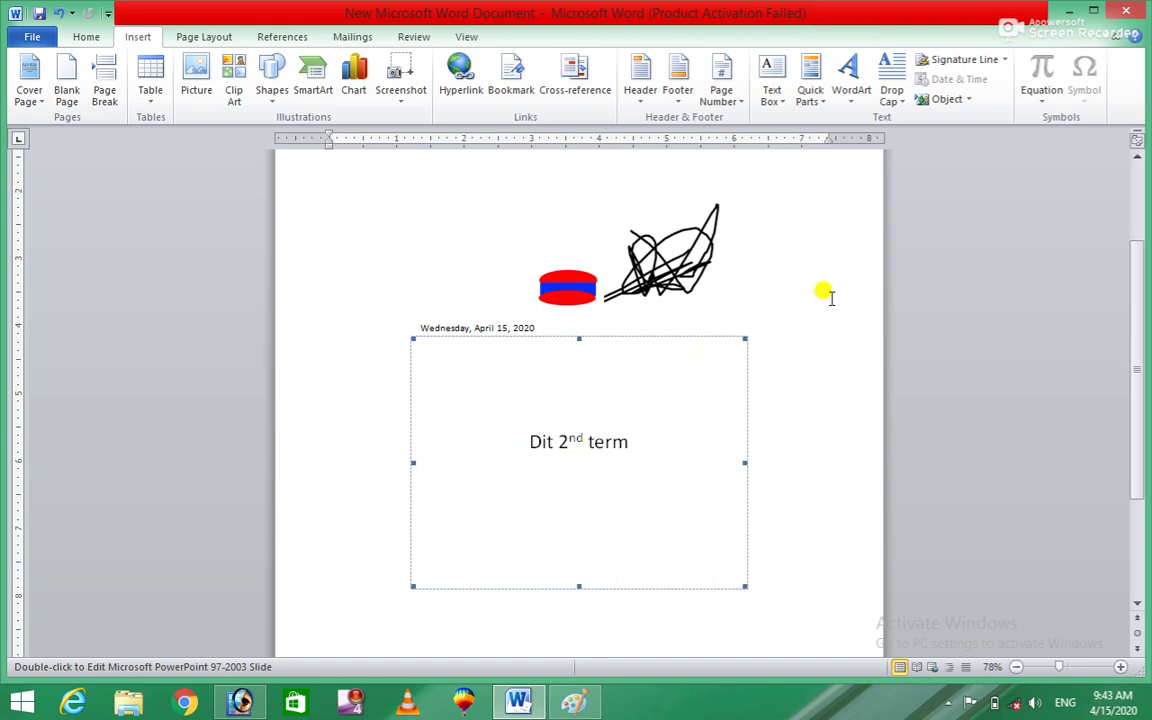
key("Left")
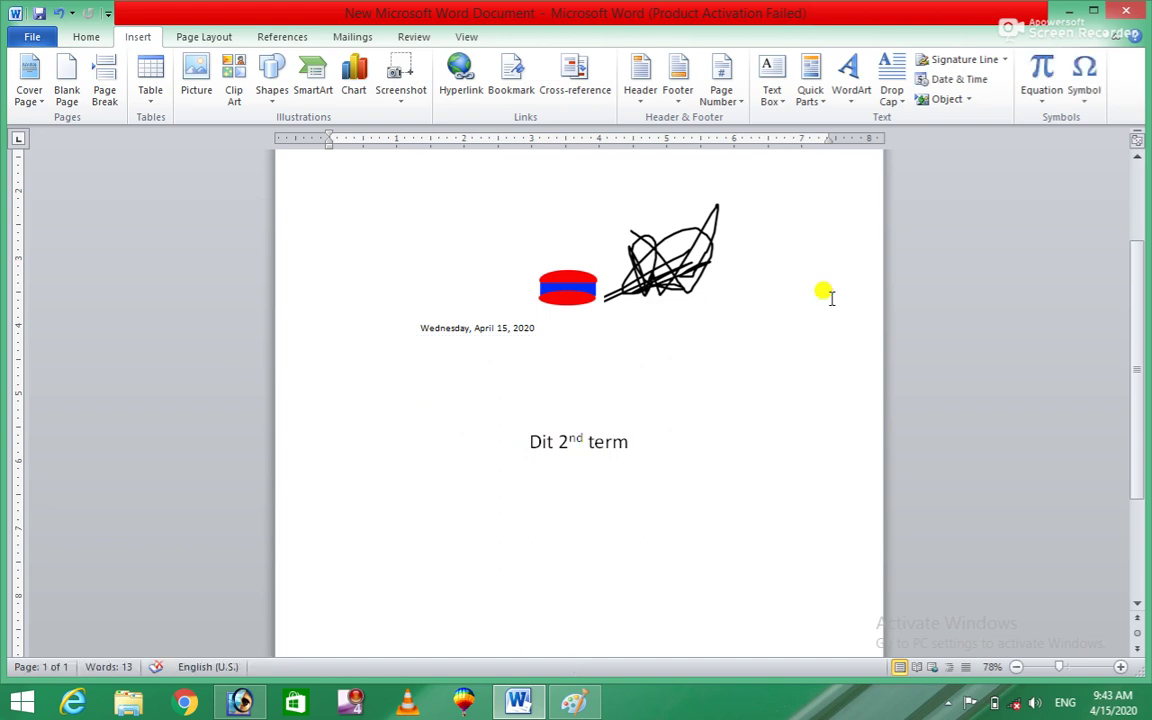
mouse_move(1138, 268)
left_mouse_down()
mouse_move(1138, 220)
mouse_move(1138, 278)
left_mouse_up()
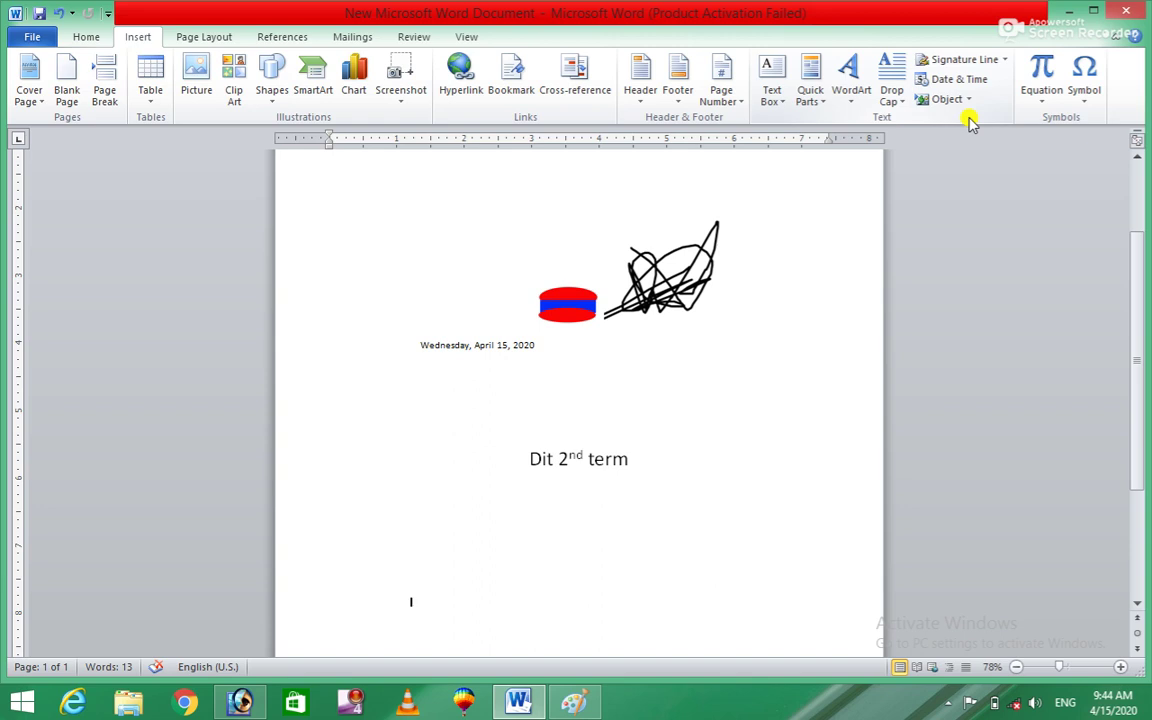
Type x² + beside the date, with the 2 in superscript
left_click(1043, 72)
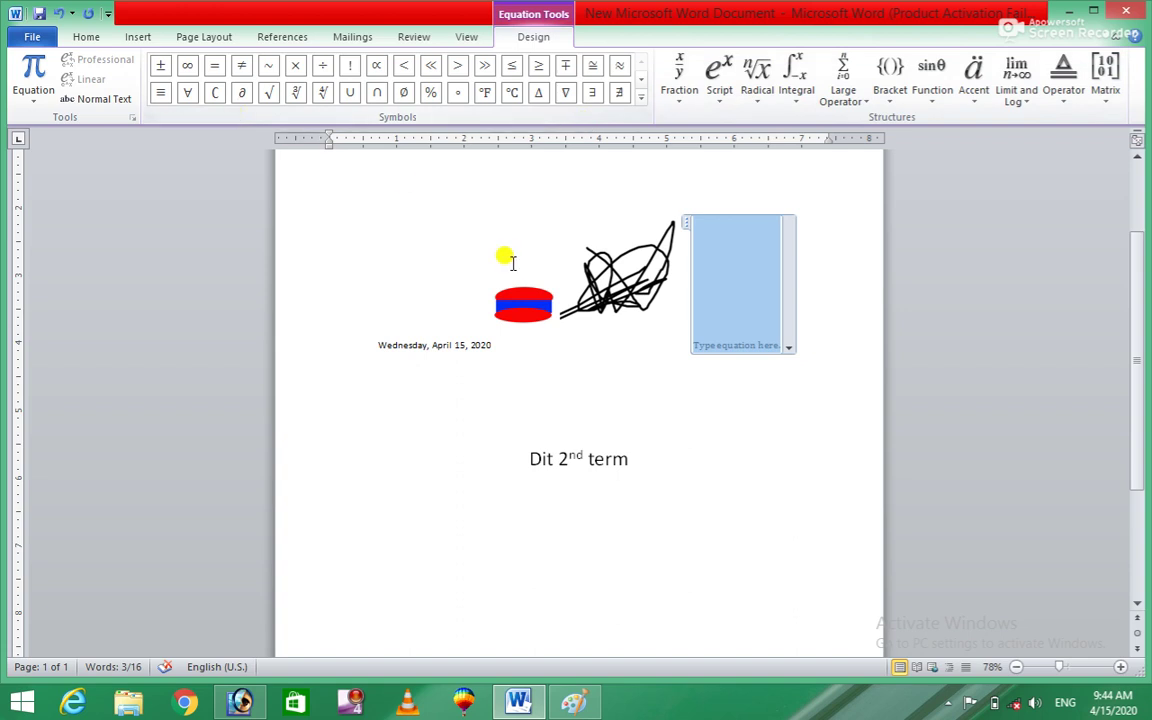
left_click(742, 333)
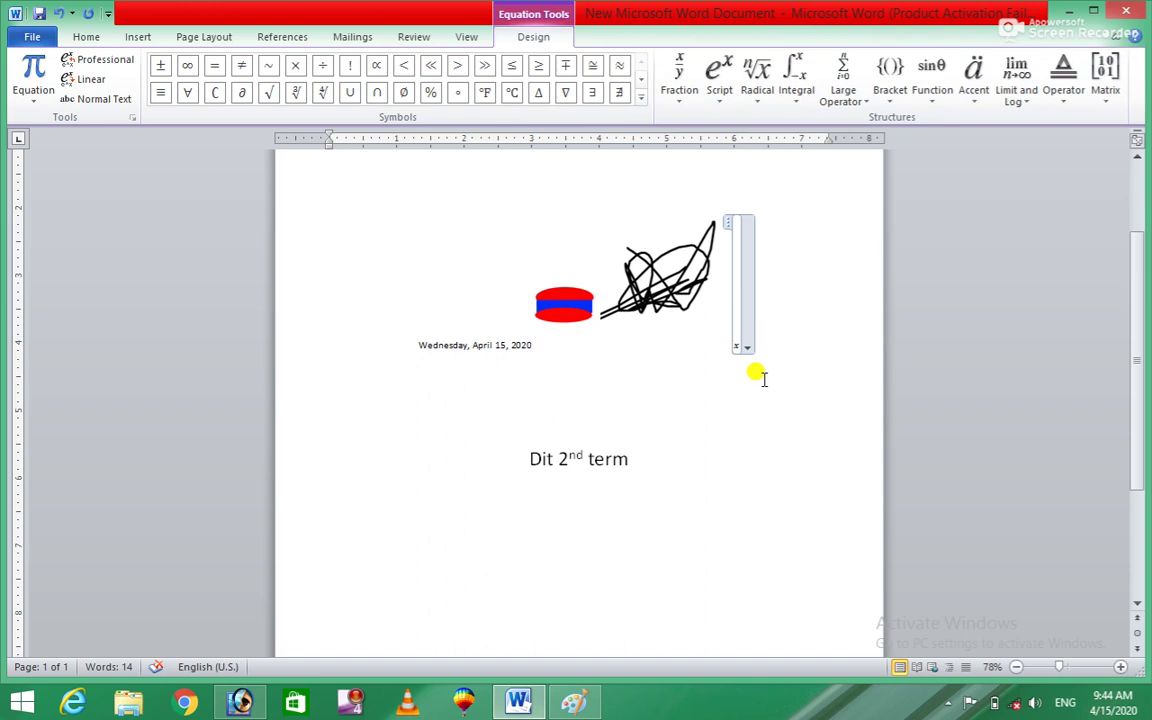
left_click(756, 375)
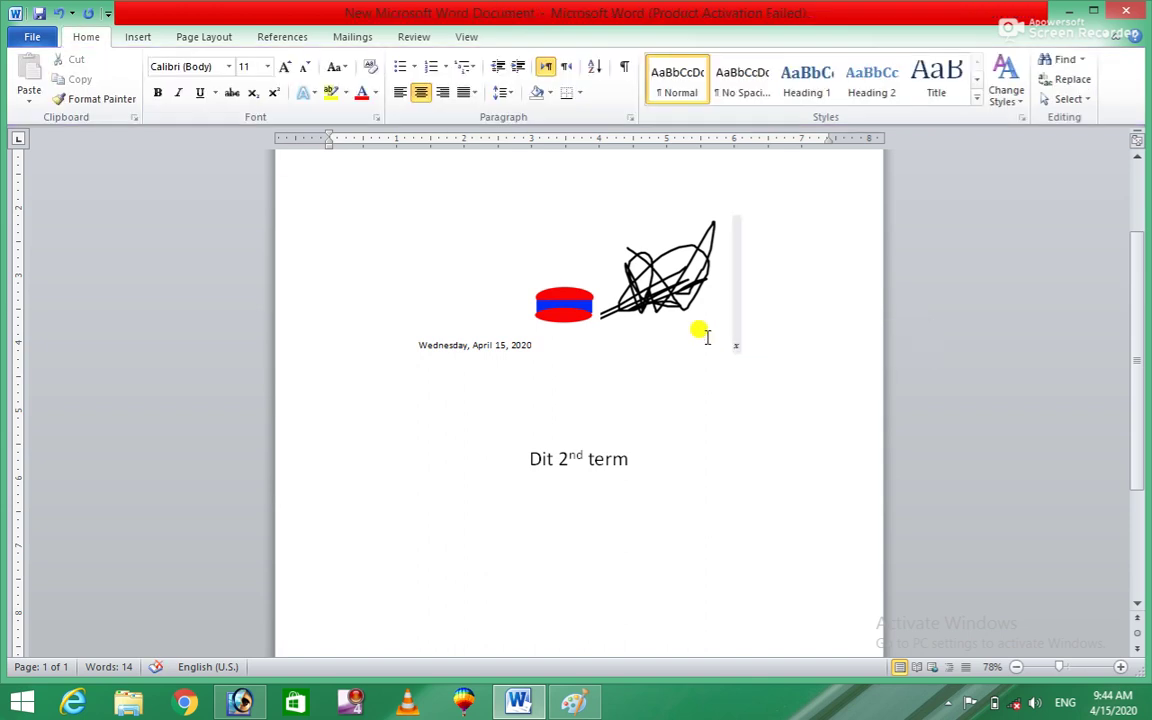
left_click(274, 93)
type("2")
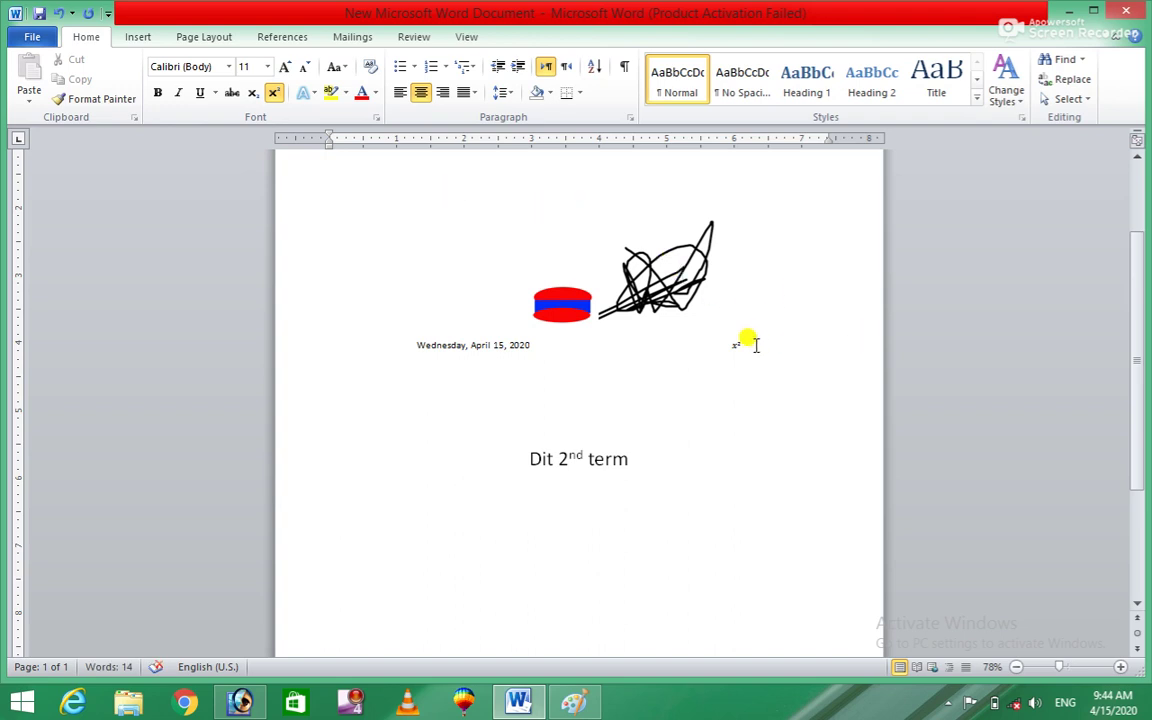
left_click(275, 93)
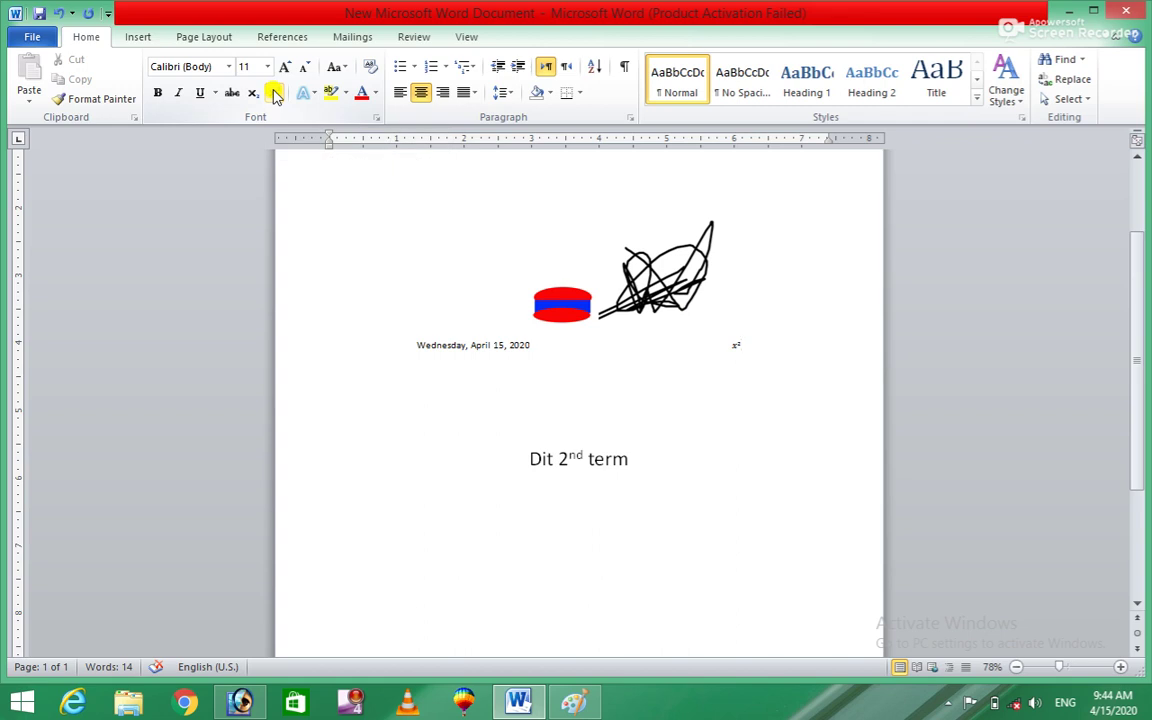
type("+")
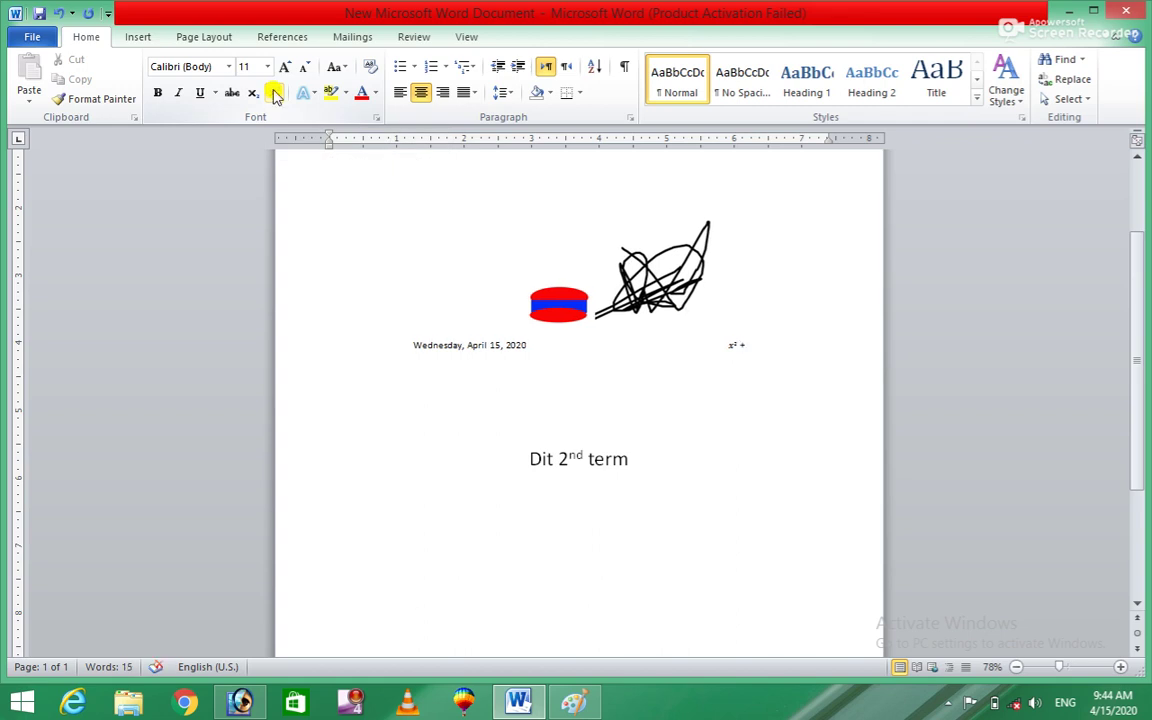
left_click(140, 38)
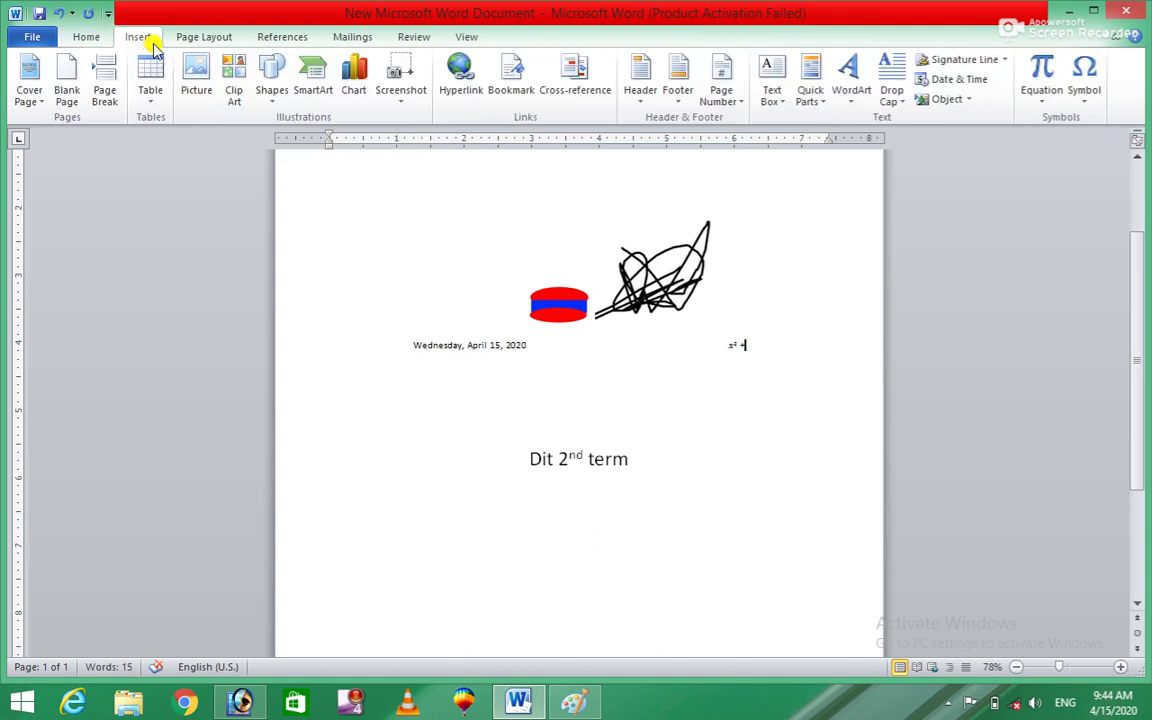
Add a second x² term after 'x² +', with a superscript exponent
left_click(1041, 72)
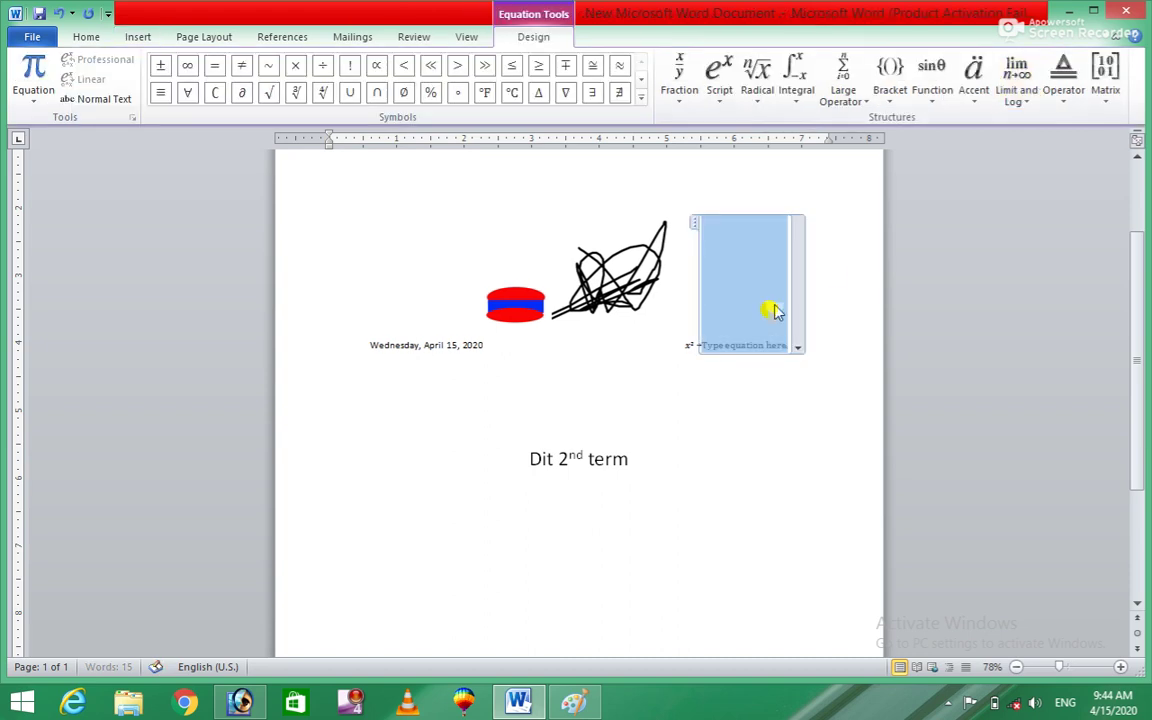
type("x")
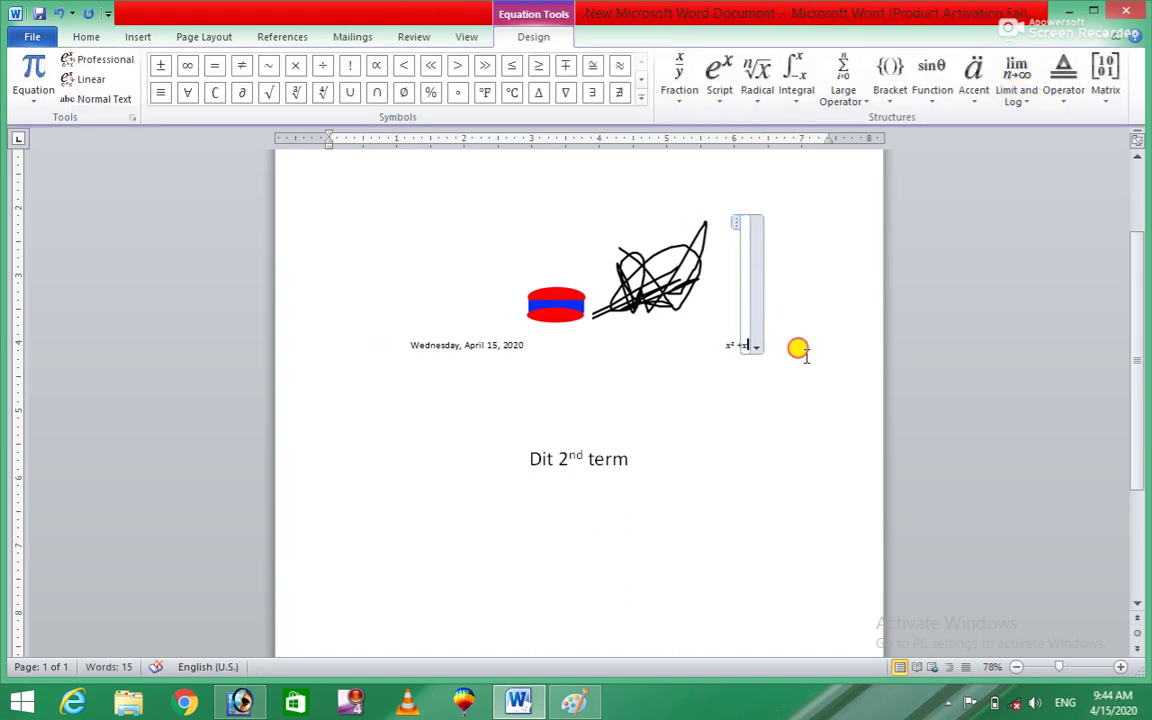
left_click(805, 353)
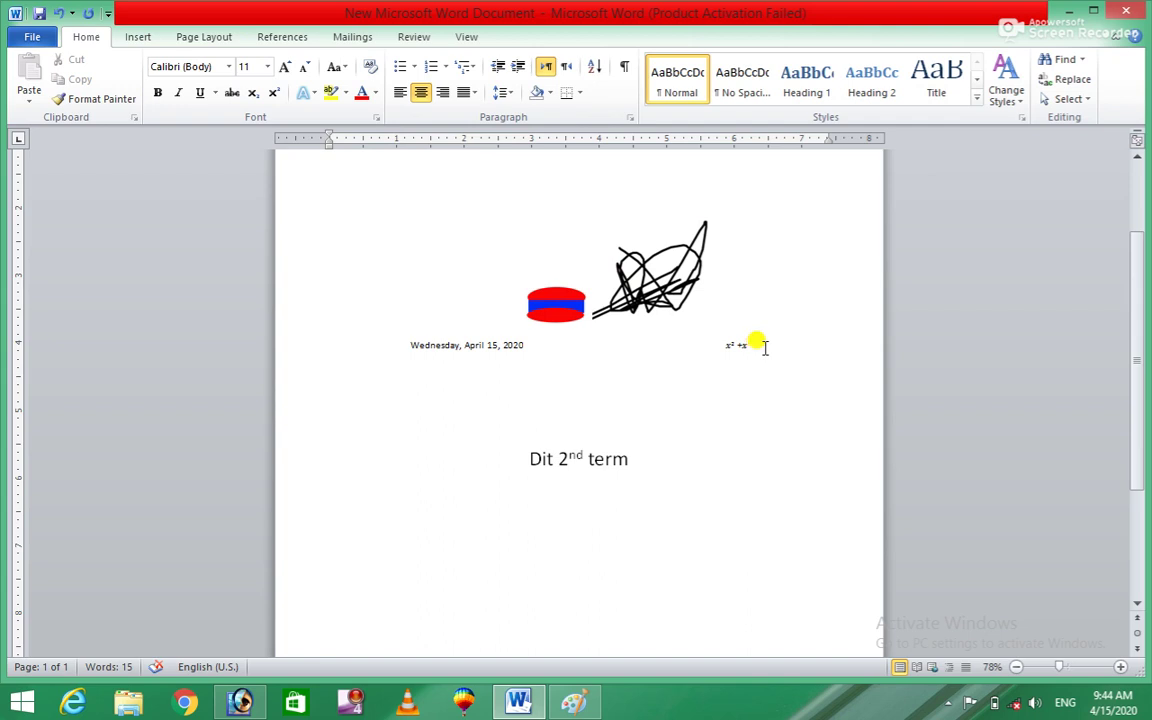
left_click(273, 93)
type("2")
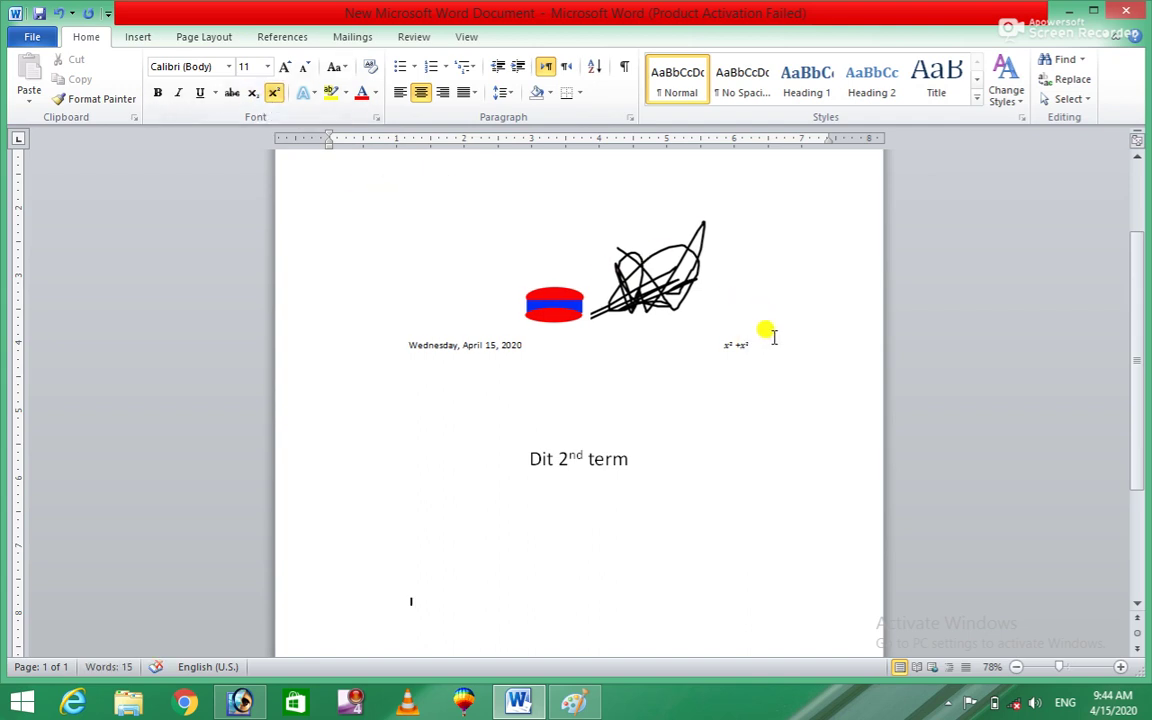
left_click(276, 96)
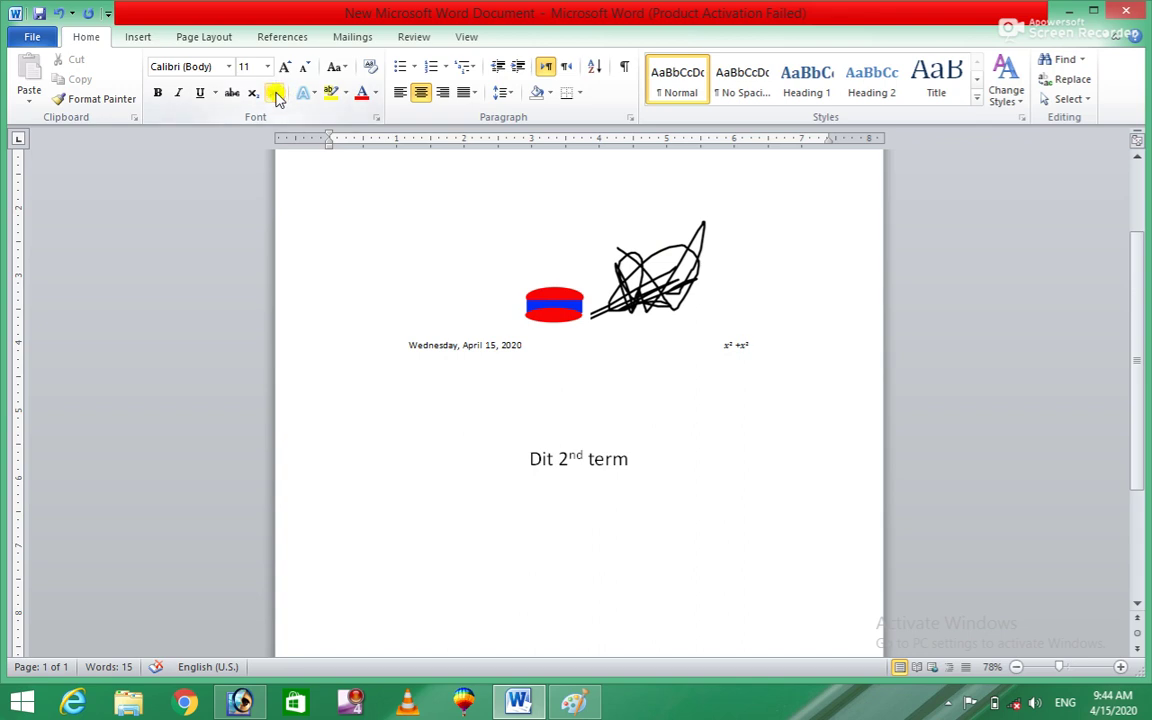
left_click(134, 37)
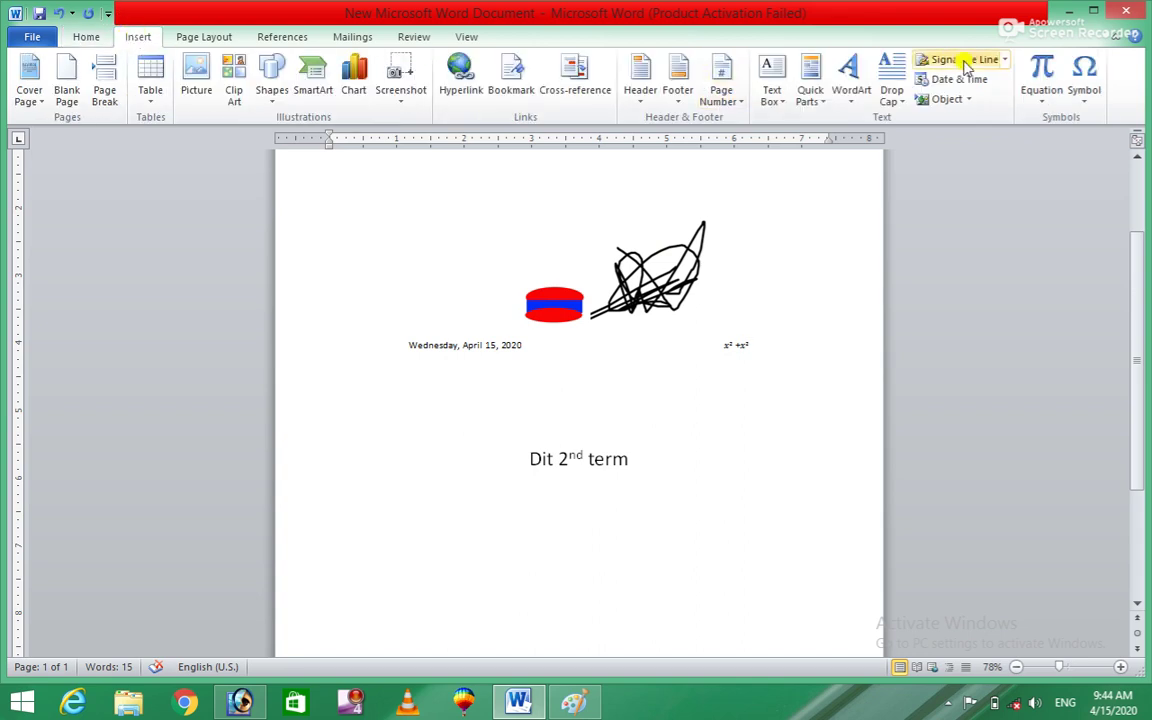
Append '= 2x²' with a superscript 2 to complete the formula
left_click(1041, 70)
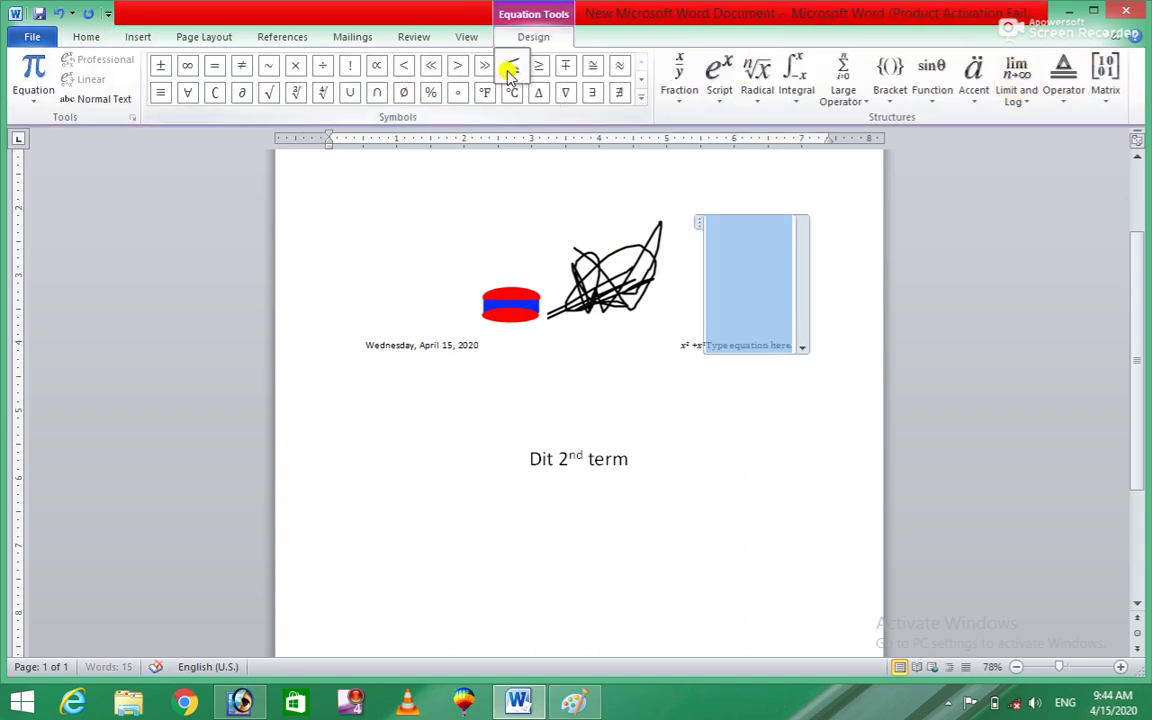
left_click(216, 68)
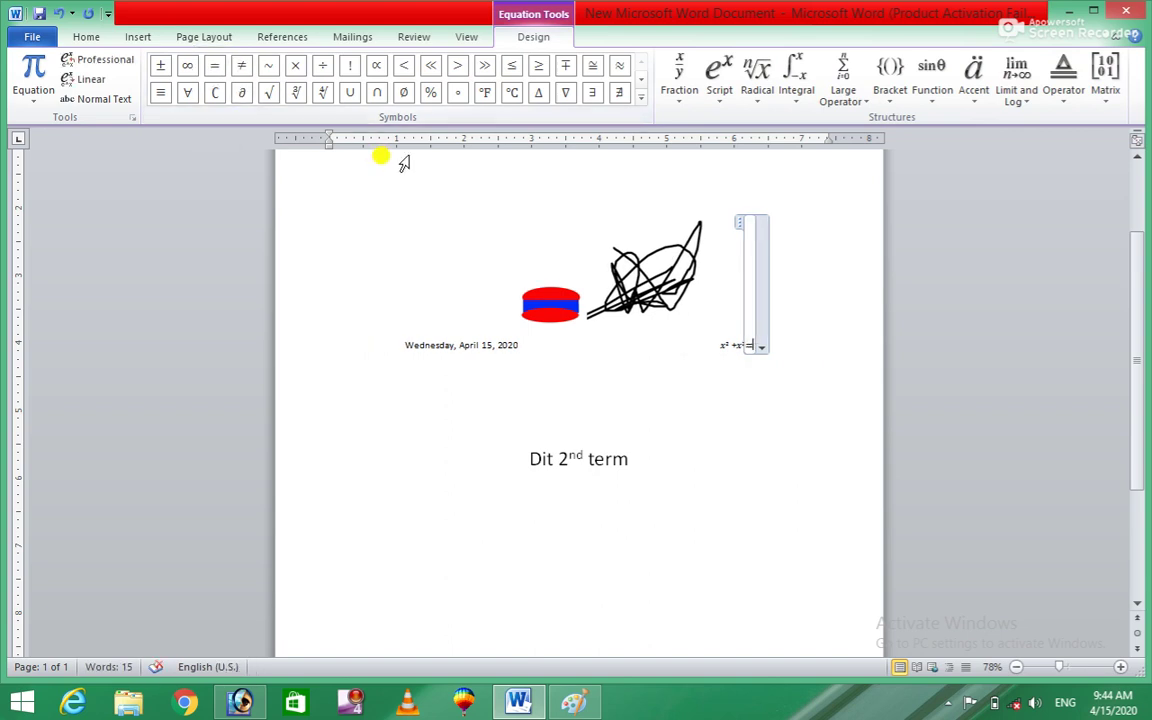
type(" 2")
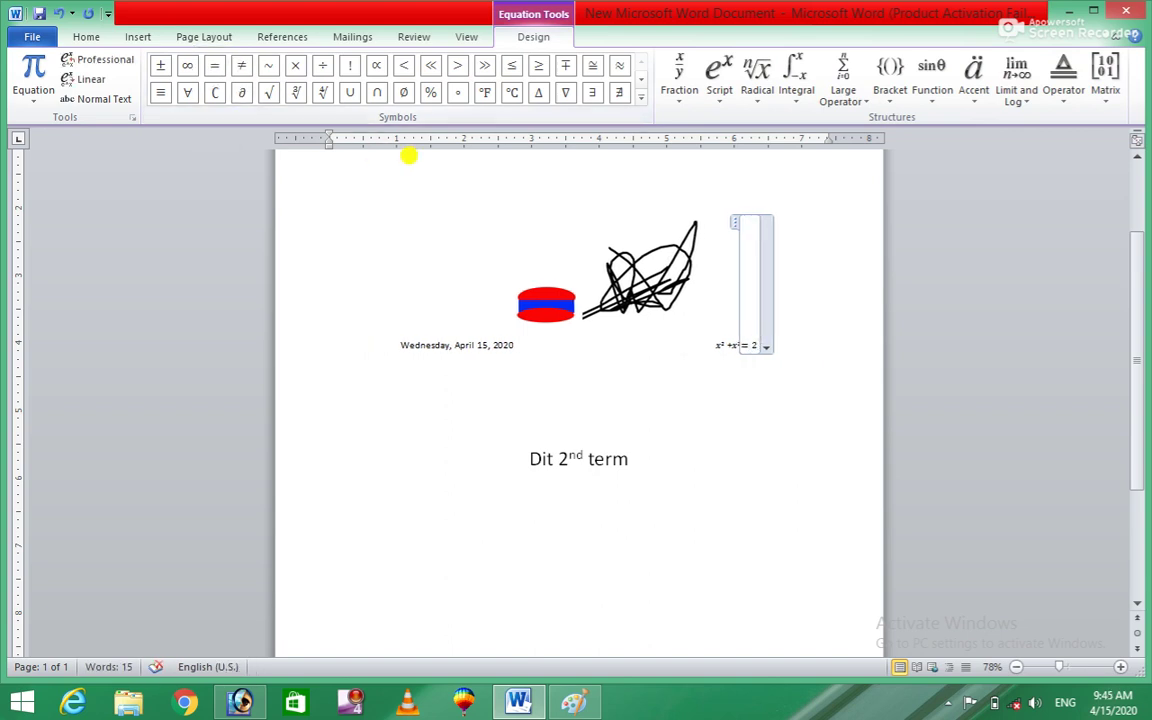
type("x")
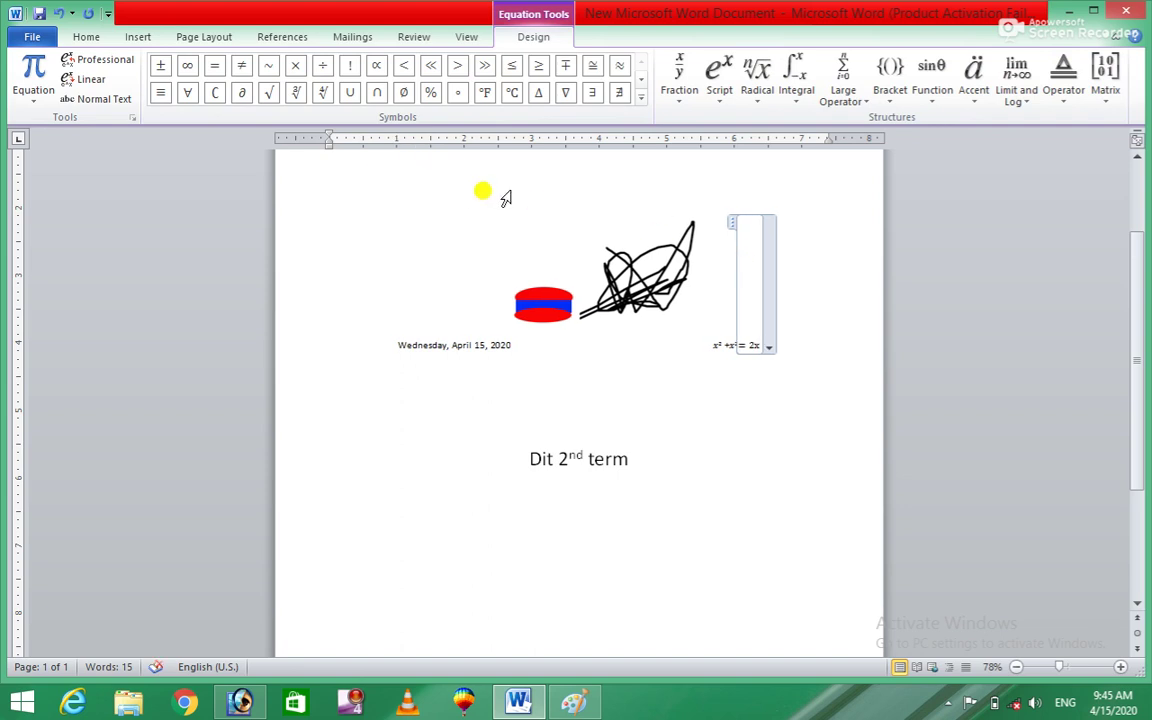
left_click(866, 337)
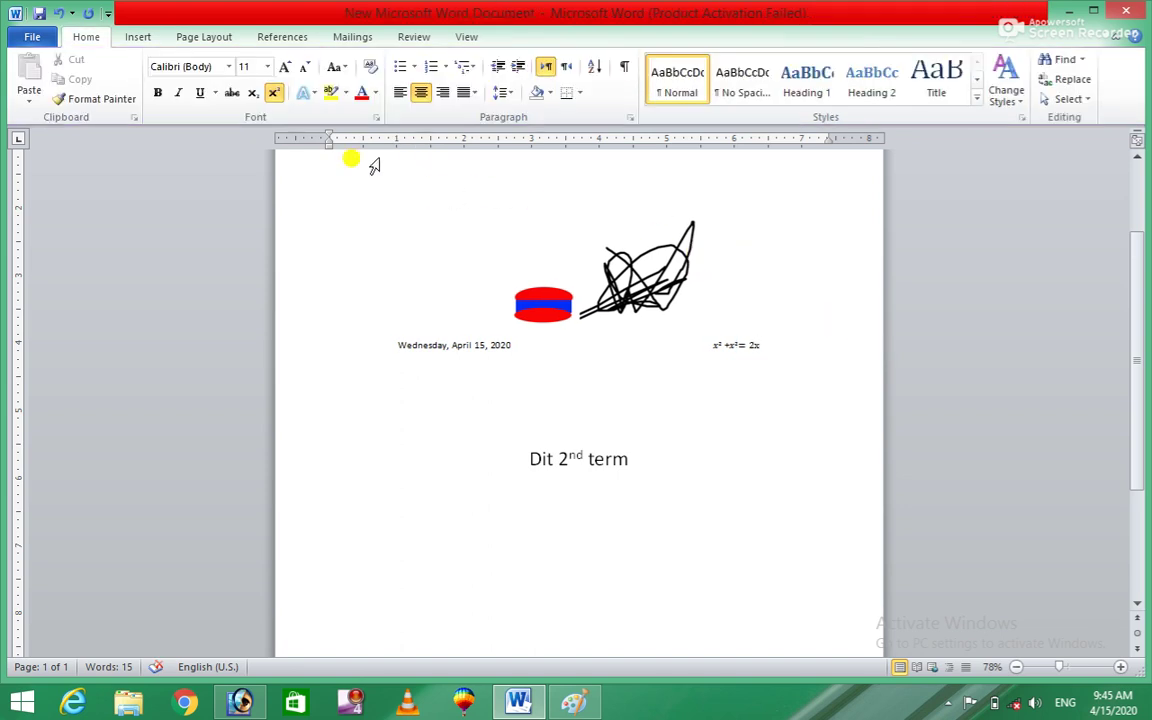
left_click(267, 98)
type("2")
Select the x² + x² = 2x² formula and enlarge its font with Ctrl+]
left_click(719, 345, "shift")
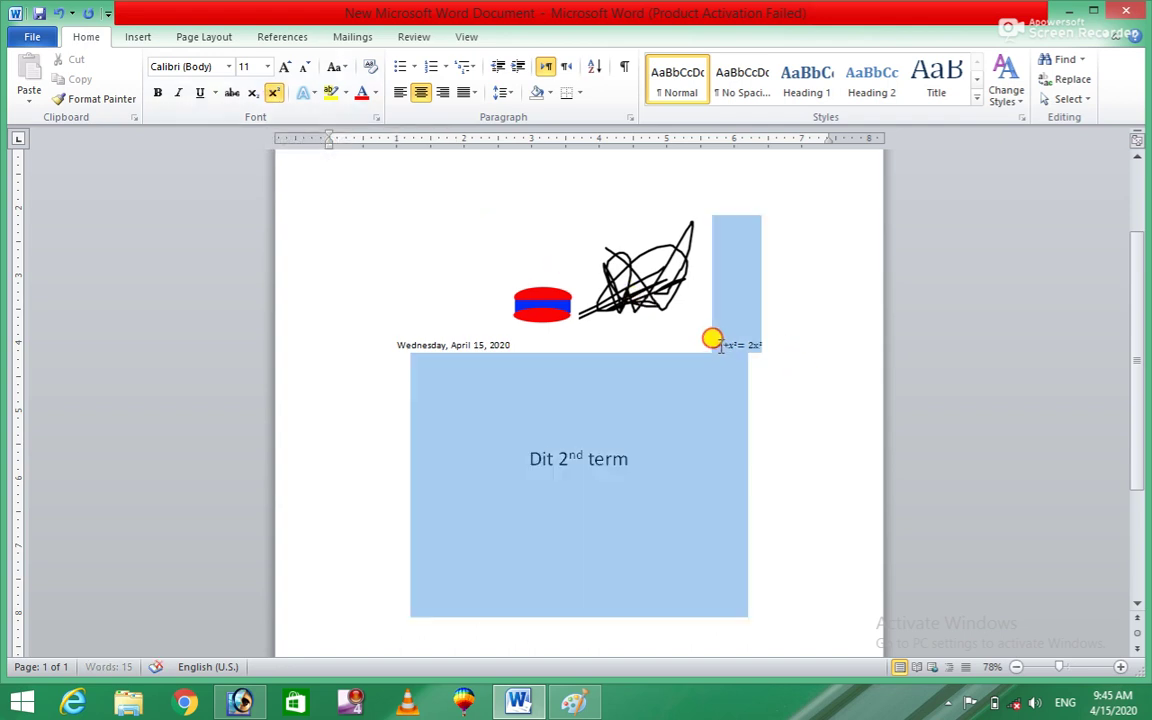
mouse_move(712, 340)
left_mouse_down()
mouse_move(727, 335)
mouse_move(715, 350)
left_mouse_up()
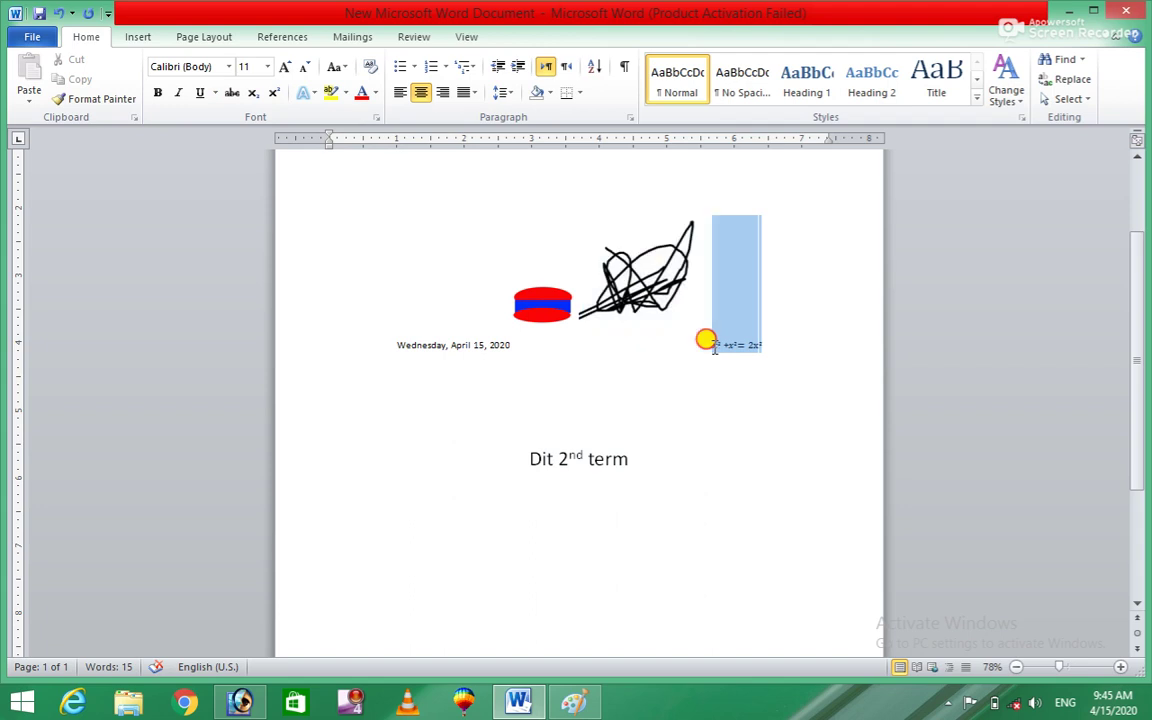
key("ctrl+bracketright")
key("ctrl+bracketright")
key("ctrl+bracketright")
key("ctrl+bracketright")
key("ctrl+bracketright")
key("ctrl+bracketright")
key("ctrl+bracketright")
key("ctrl+bracketright")
key("ctrl+bracketright")
key("ctrl+bracketright")
key("ctrl+bracketright")
key("ctrl+bracketright")
key("ctrl+bracketright")
key("ctrl+bracketright")
key("ctrl+bracketright")
key("ctrl+bracketright")
key("ctrl+bracketright")
key("ctrl+bracketright")
key("ctrl+bracketright")
key("ctrl+bracketright")
key("ctrl+bracketright")
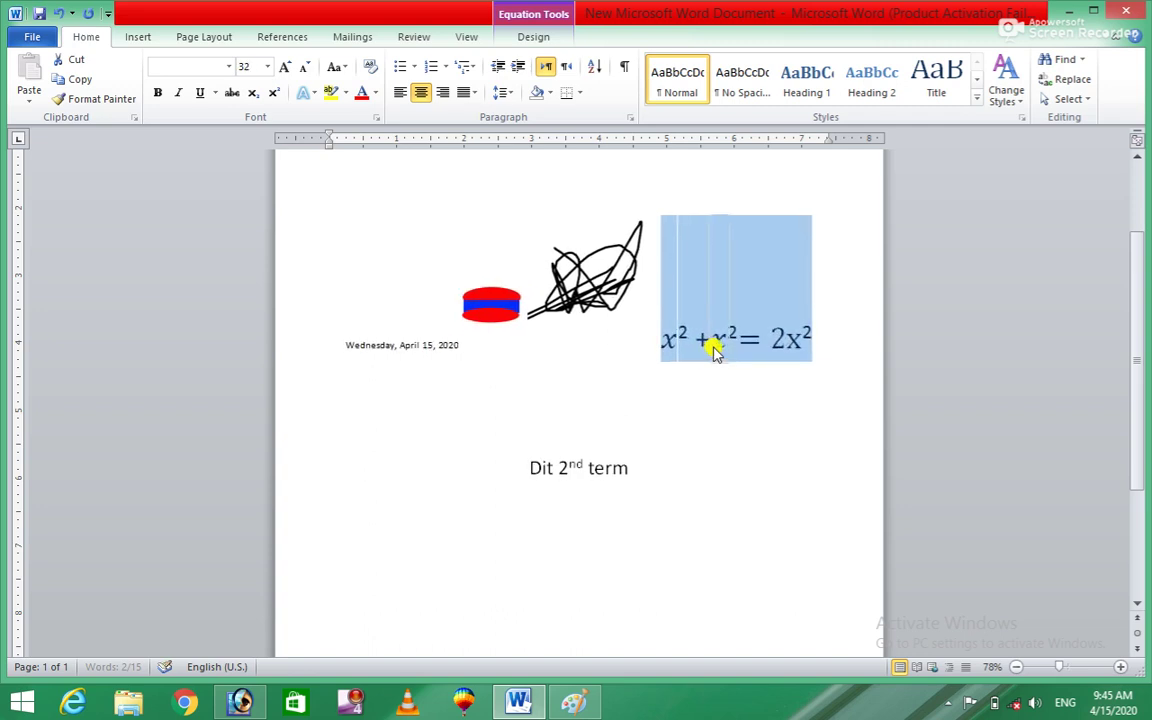
left_click(700, 388)
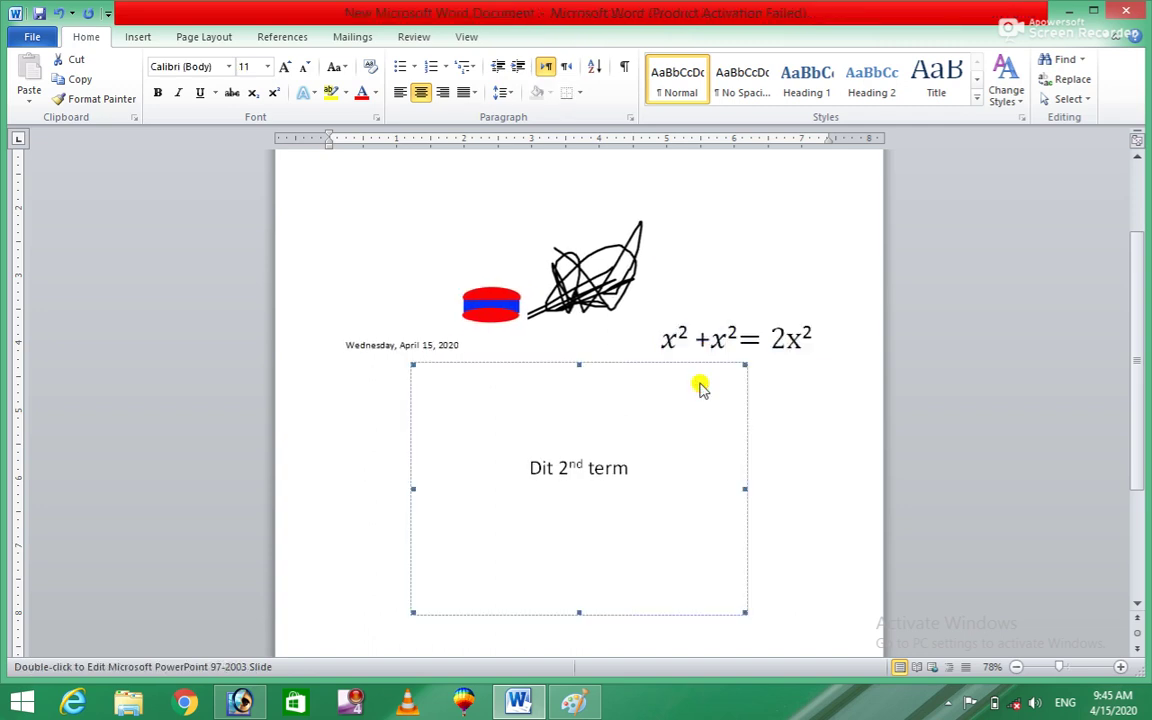
left_click(789, 388)
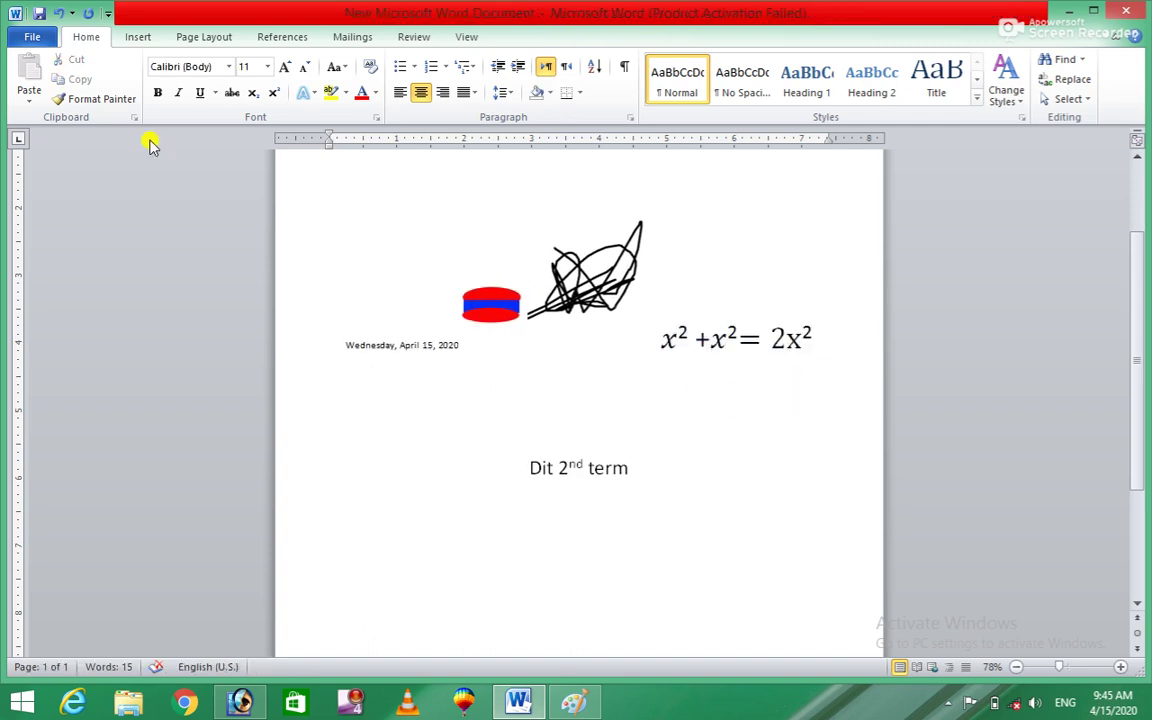
Insert the built-in Expansion of a Sum equation below the formula
left_click(130, 36)
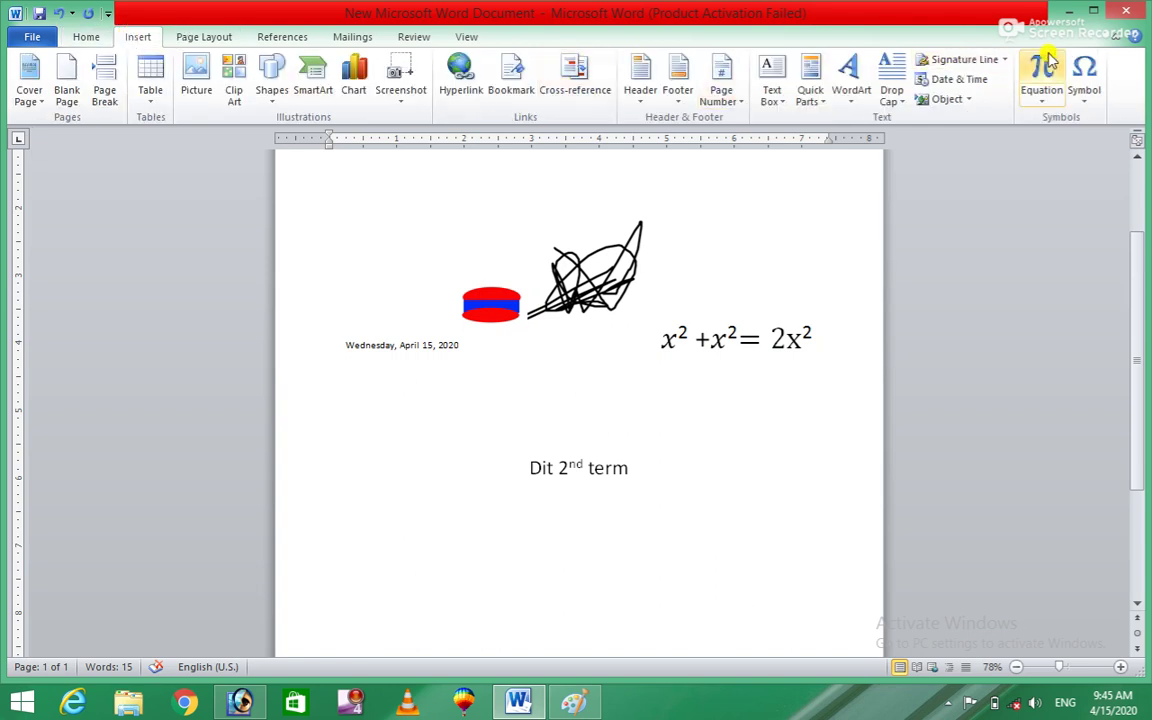
left_click(1044, 106)
left_click(1044, 104)
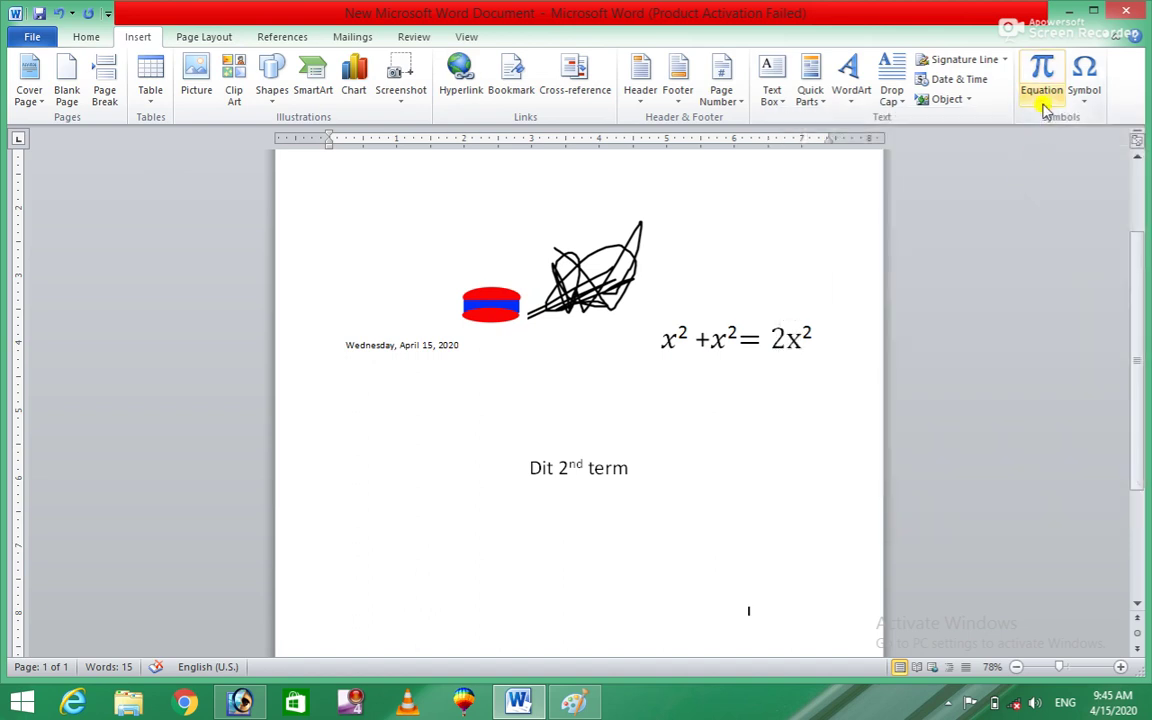
left_click(1044, 108)
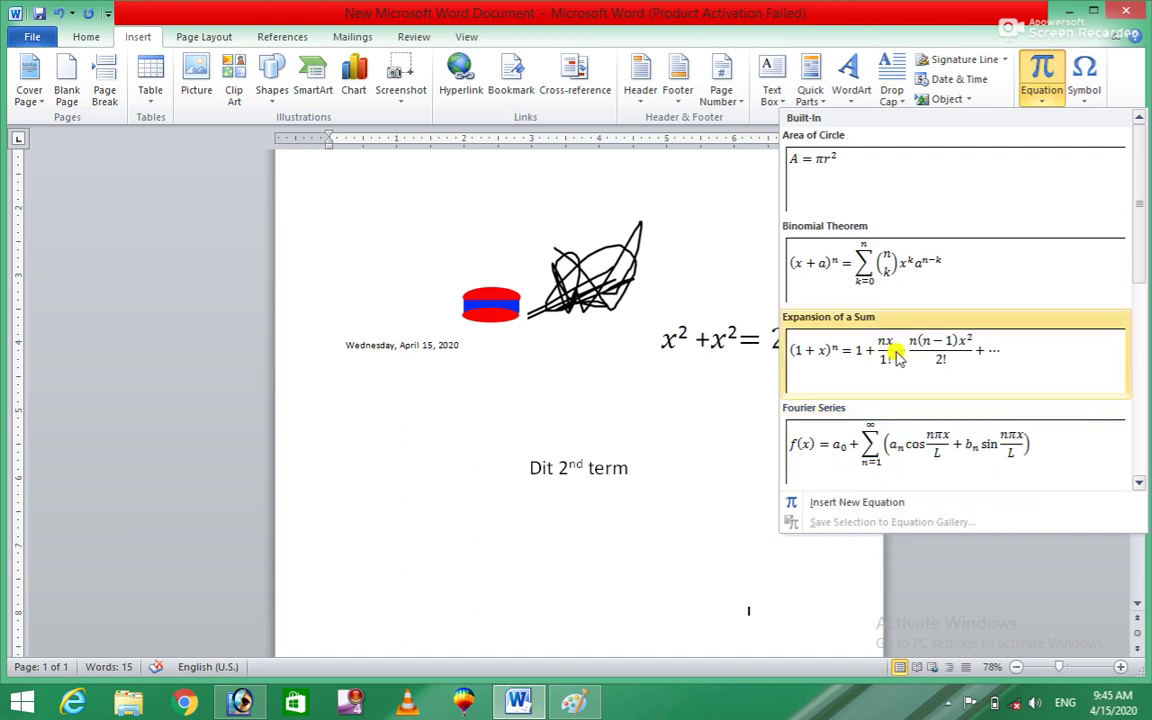
left_click(897, 355)
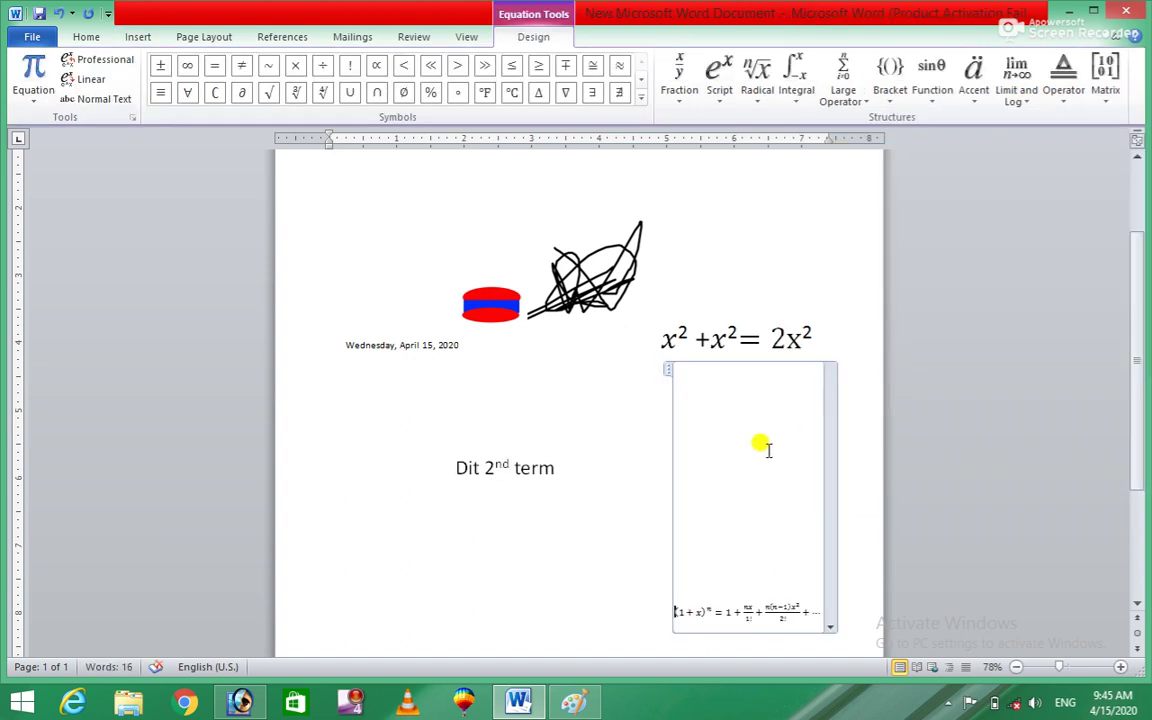
Edit the bracket so the expansion begins with (2+x)ⁿ instead of (1+x)ⁿ
left_click(692, 613)
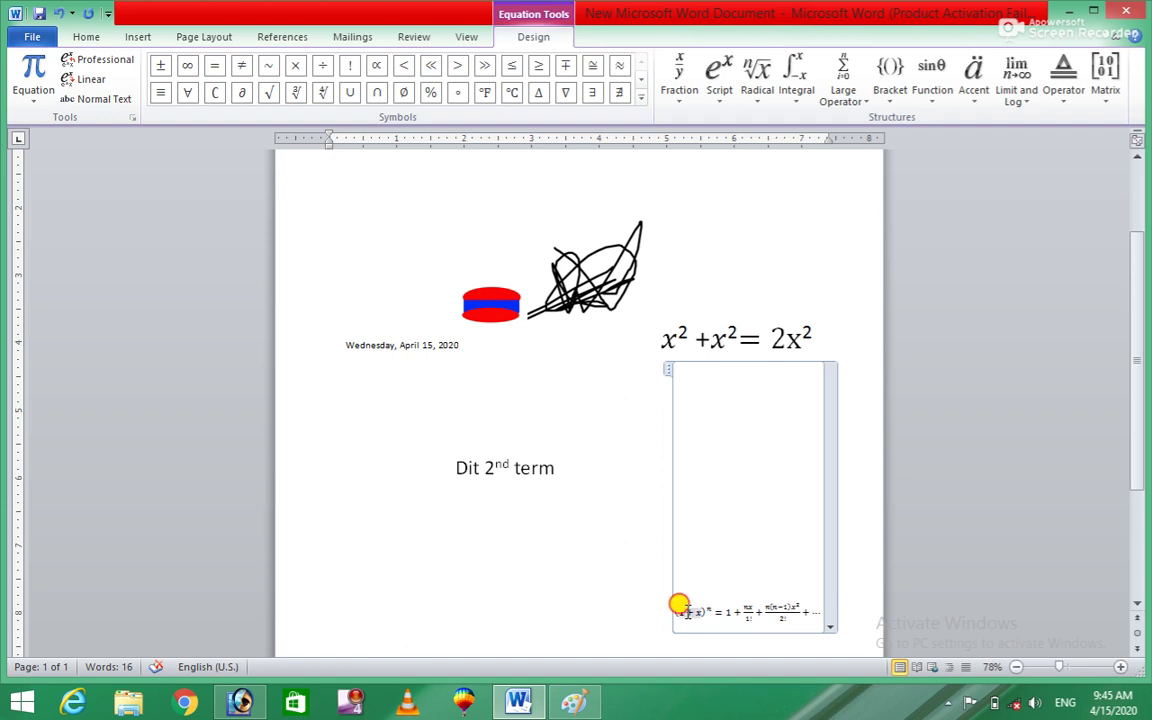
key("BackSpace")
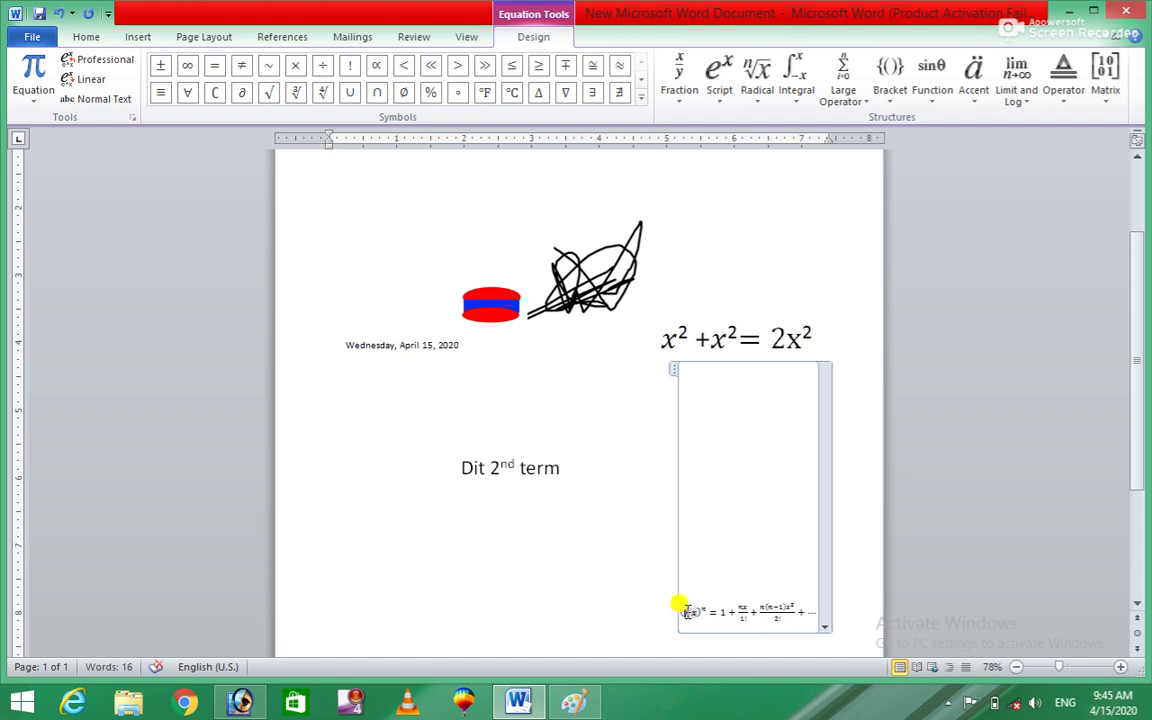
type("+")
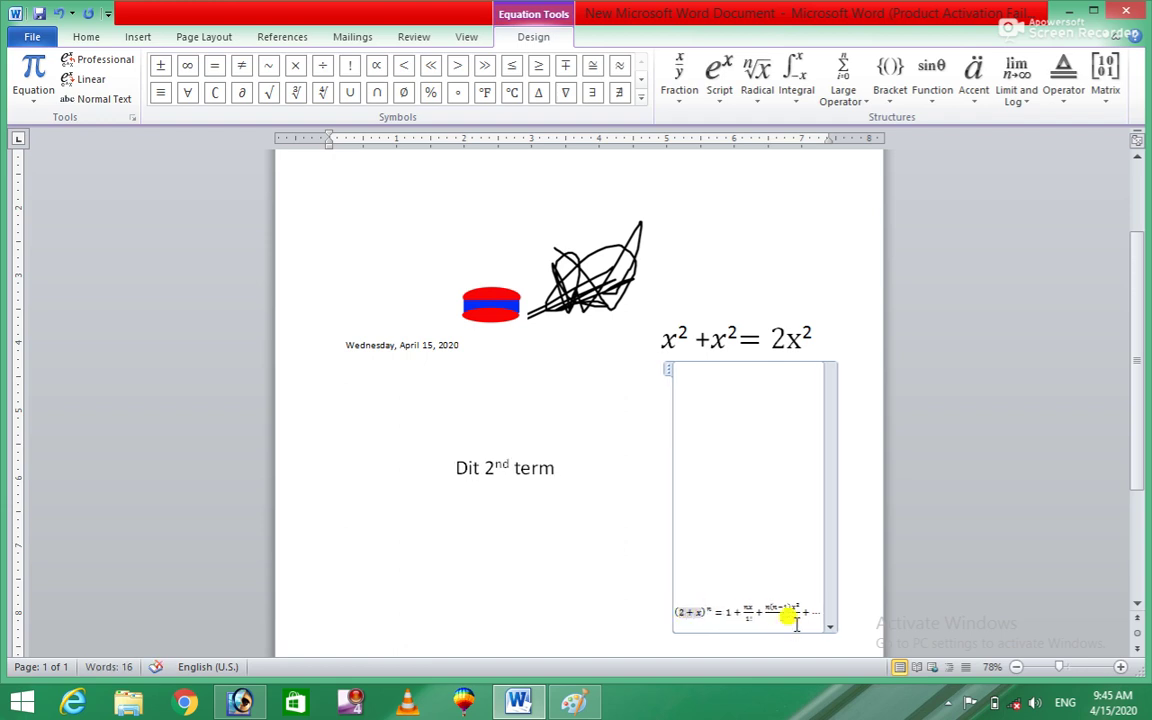
left_click(798, 606)
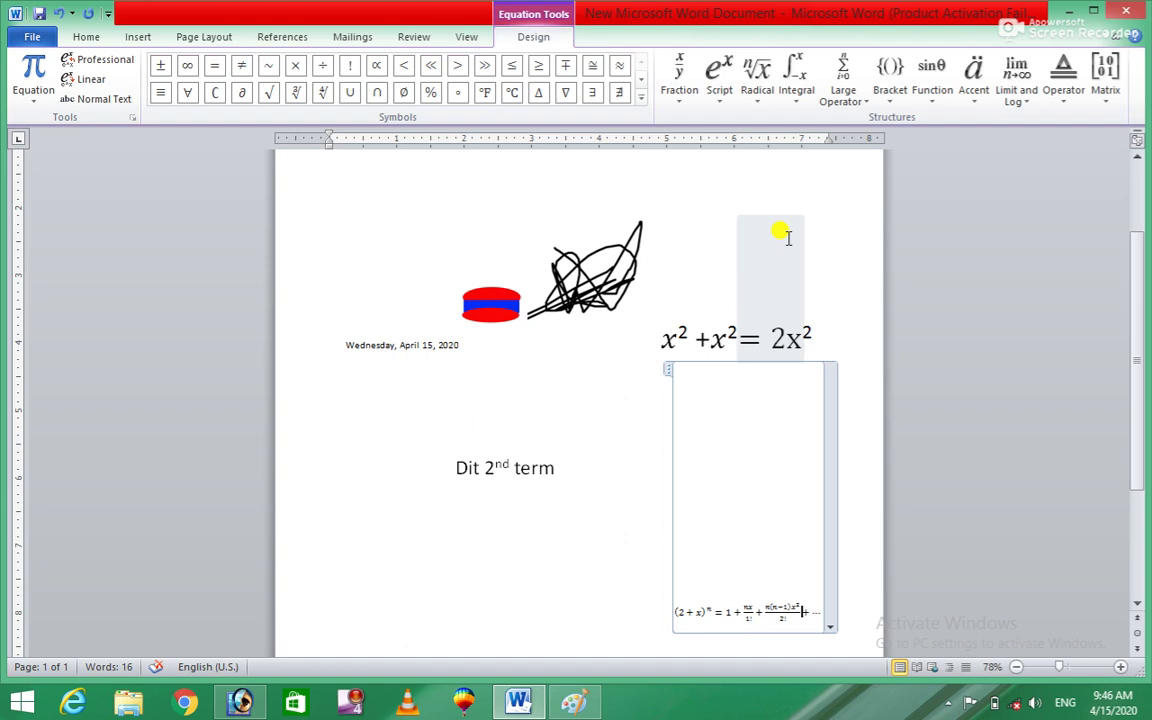
left_click(675, 100)
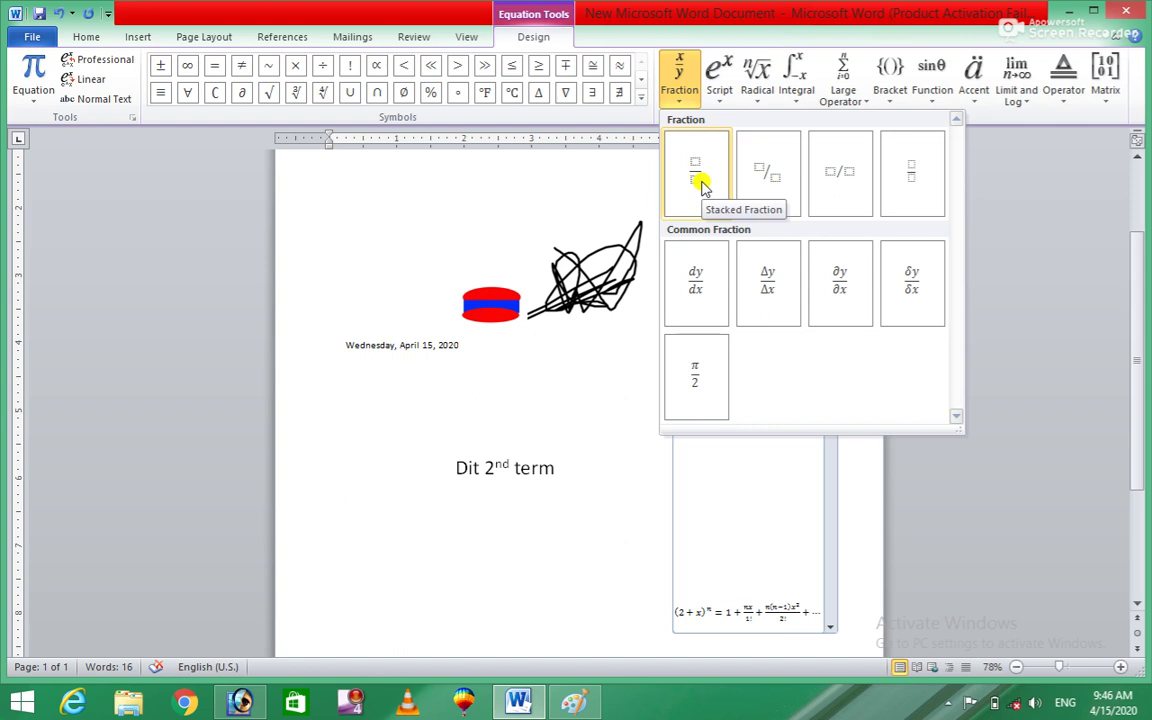
Browse each equation structure gallery, from Script through Matrix, without inserting anything
left_click(720, 88)
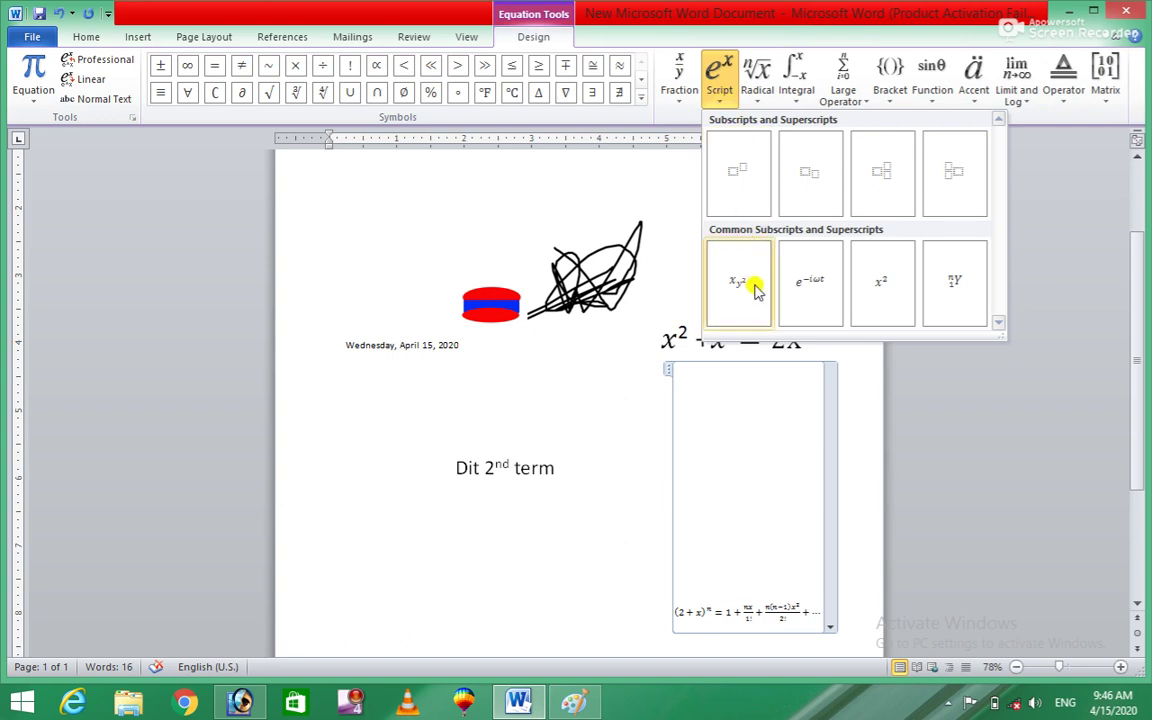
left_click(757, 88)
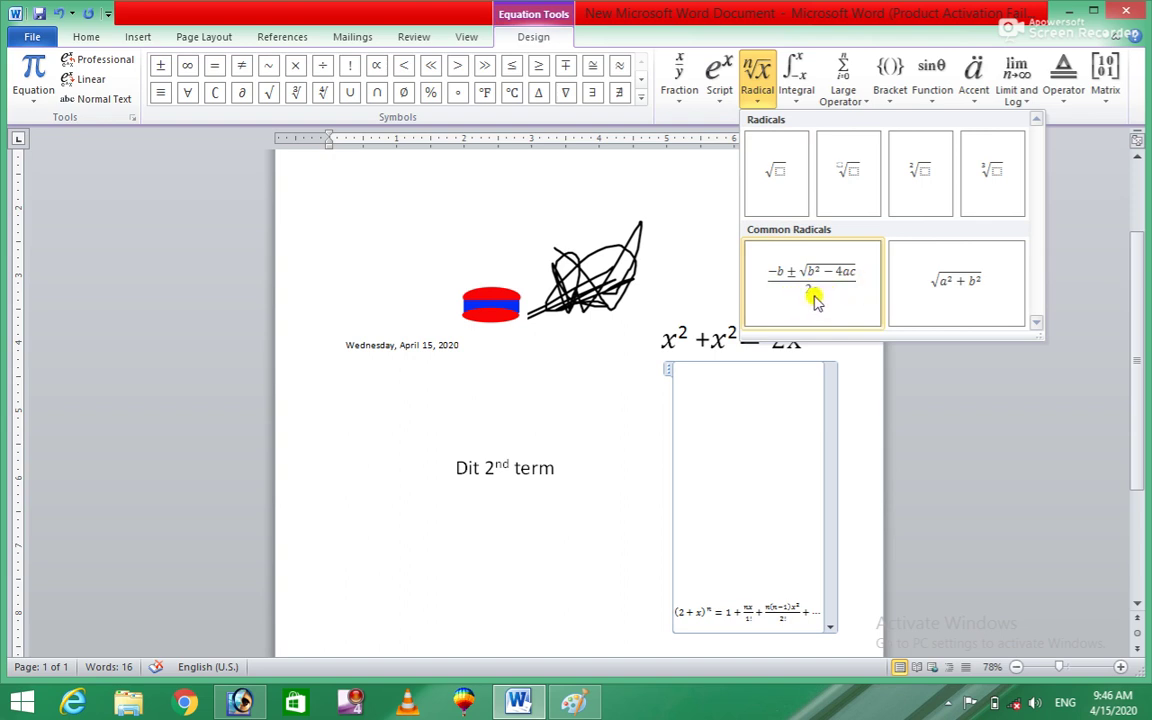
left_click(798, 100)
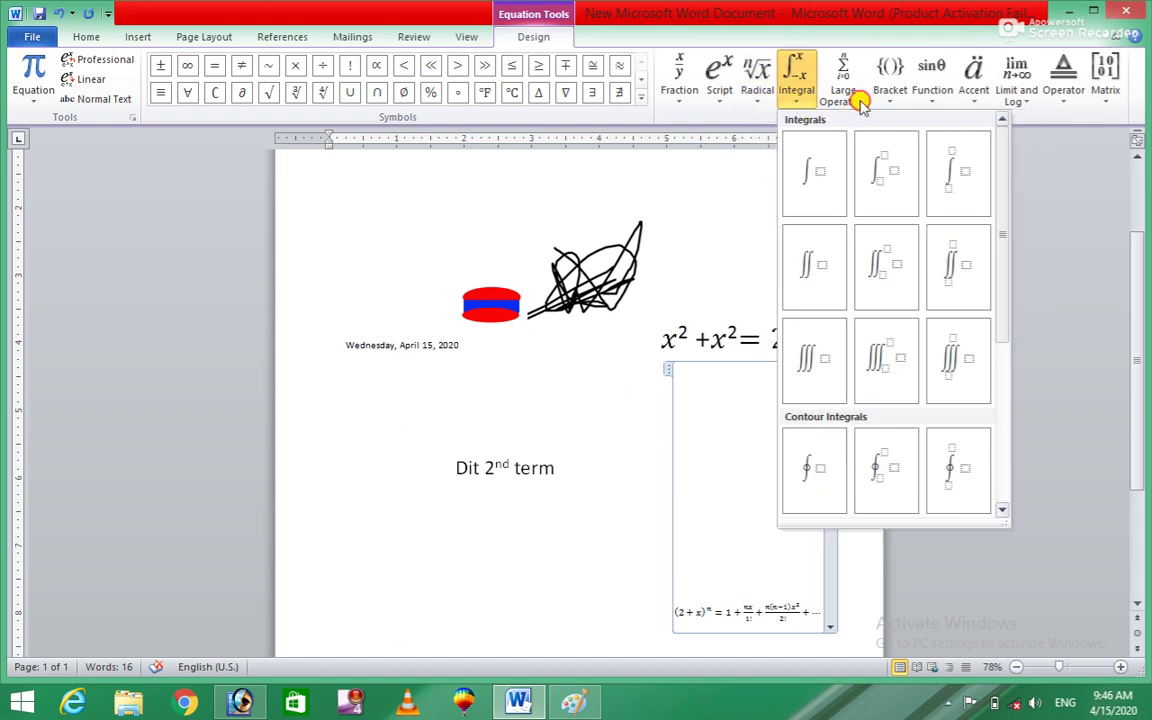
left_click(860, 100)
left_click(890, 95)
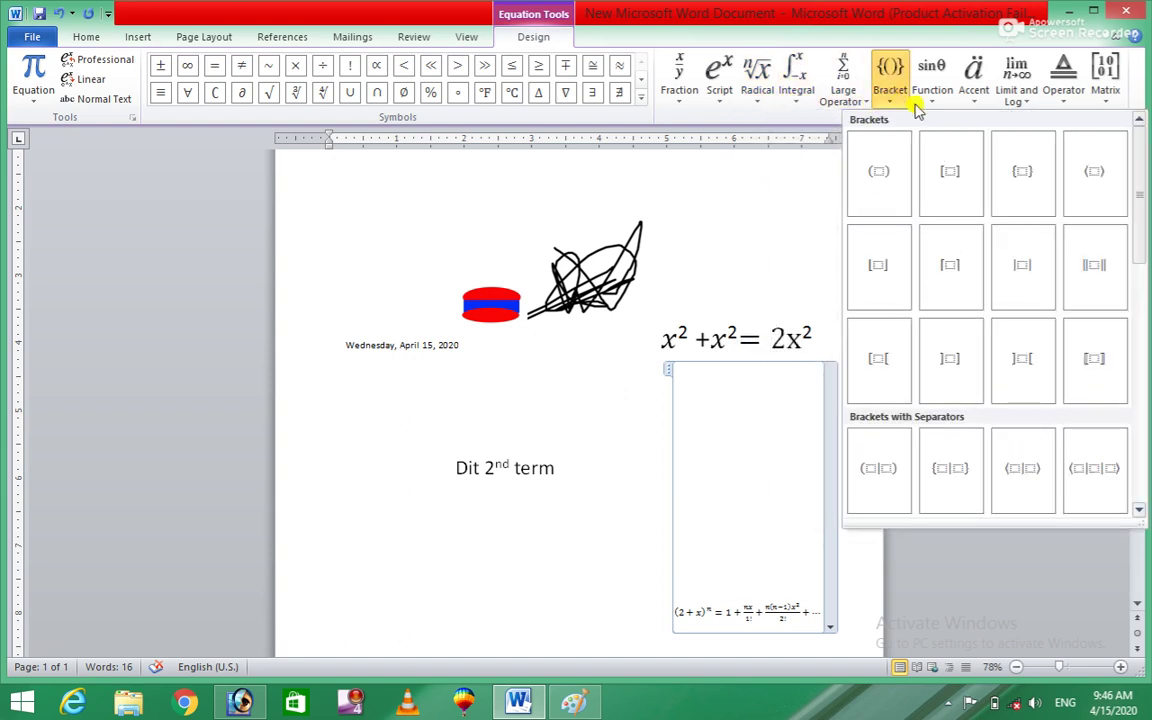
left_click(940, 108)
left_click(975, 108)
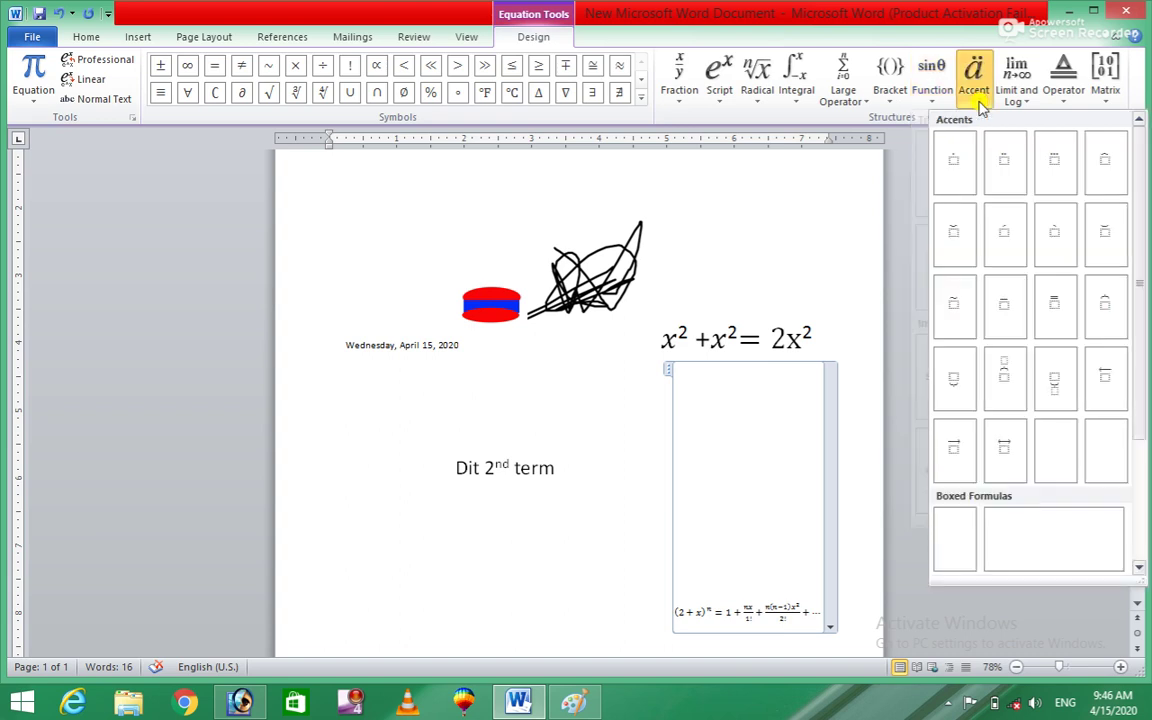
left_click(1012, 100)
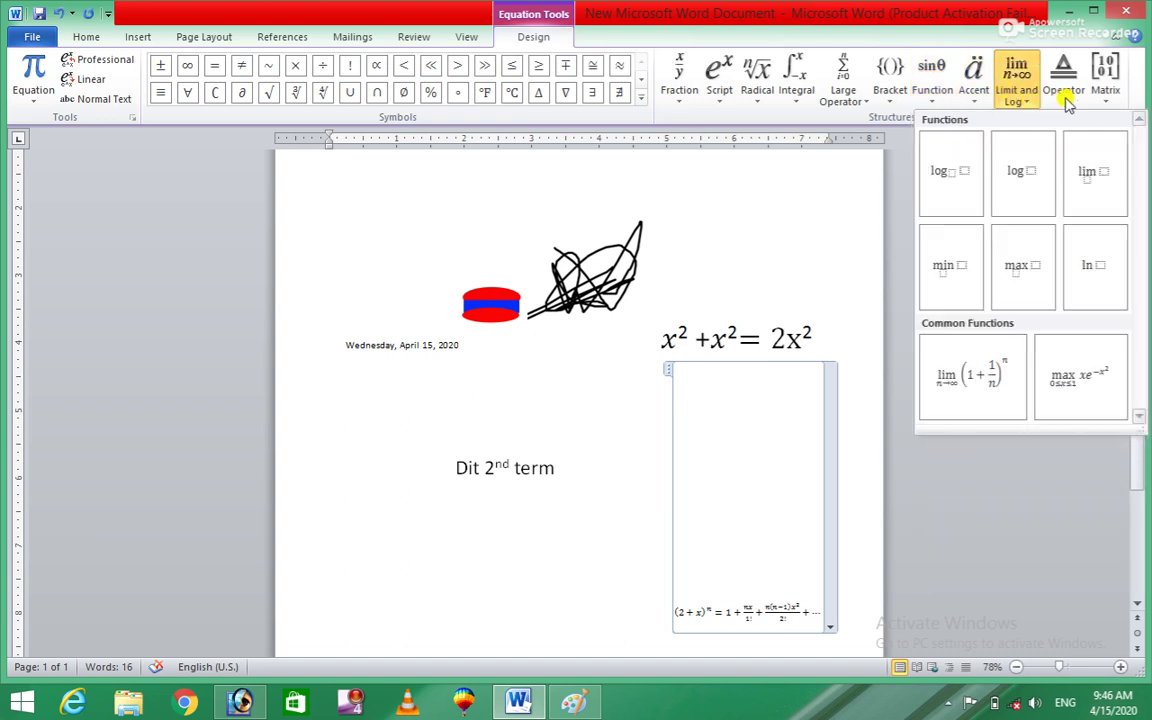
left_click(1066, 100)
left_click(1105, 95)
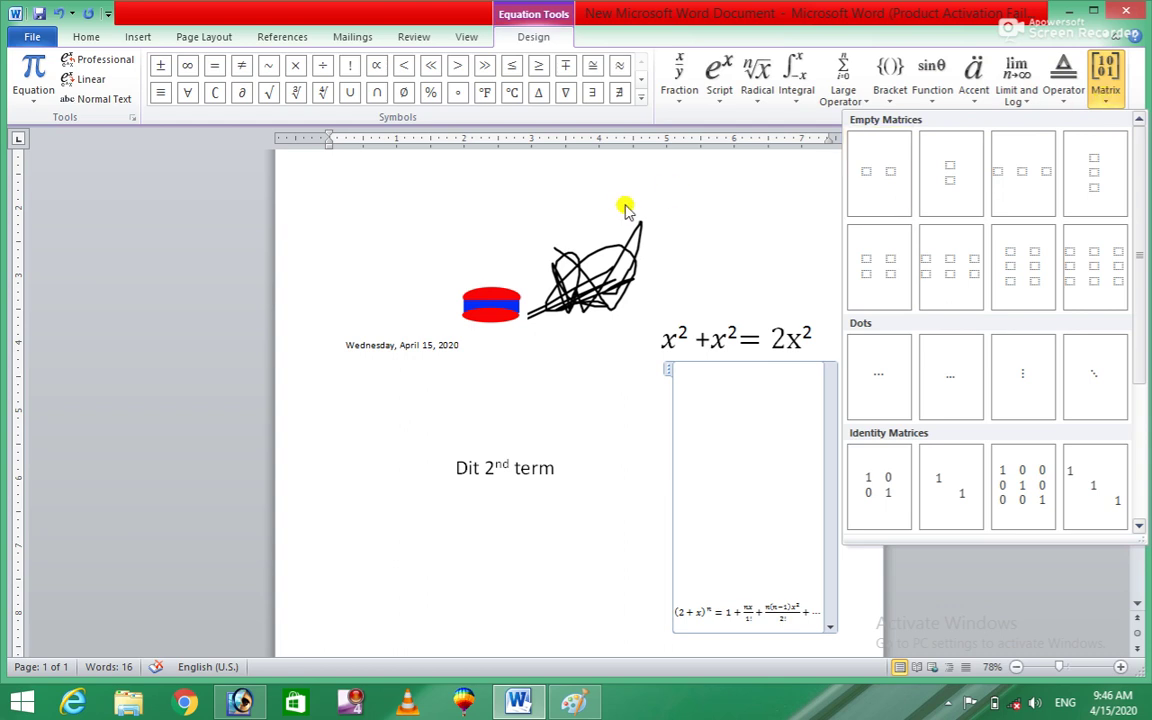
left_click(415, 208)
left_click(140, 36)
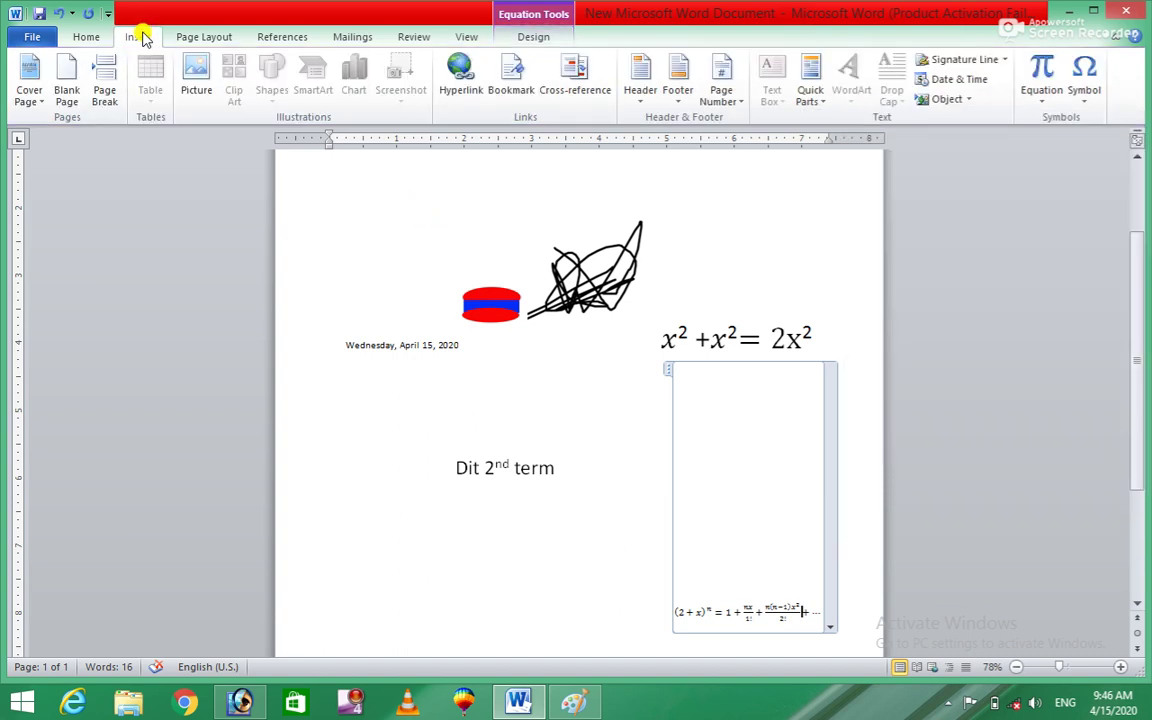
Add a √ sign after the 2! term of the binomial expansion
left_click(1090, 76)
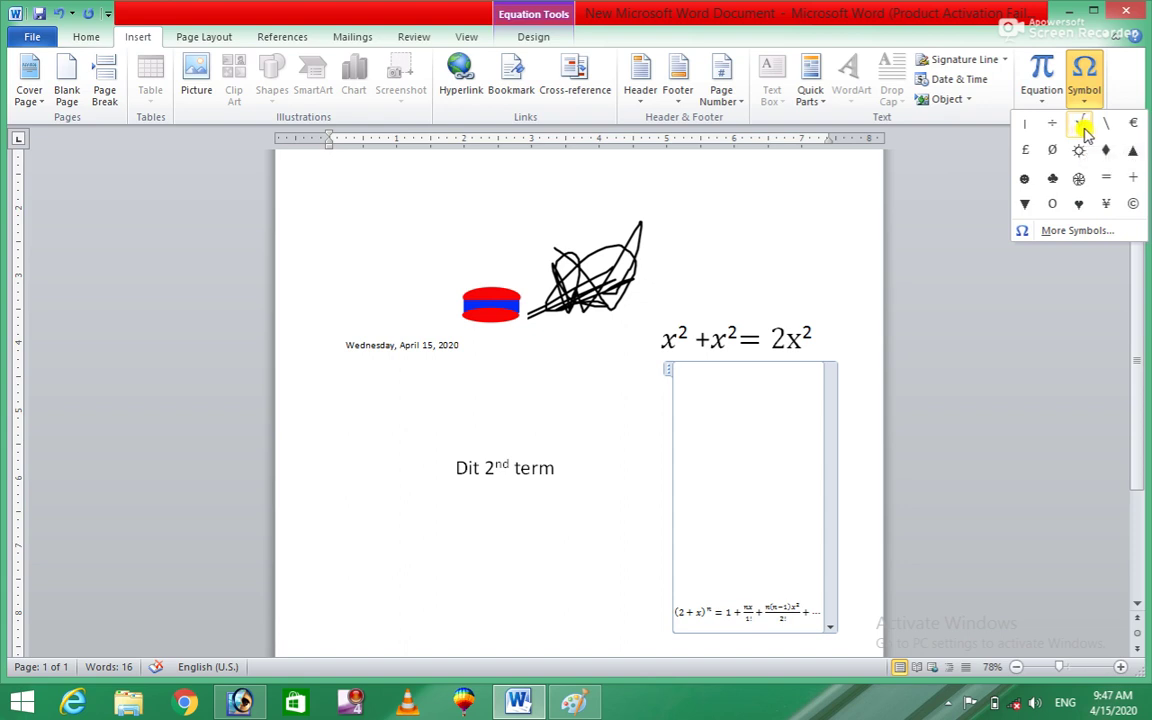
left_click(1084, 128)
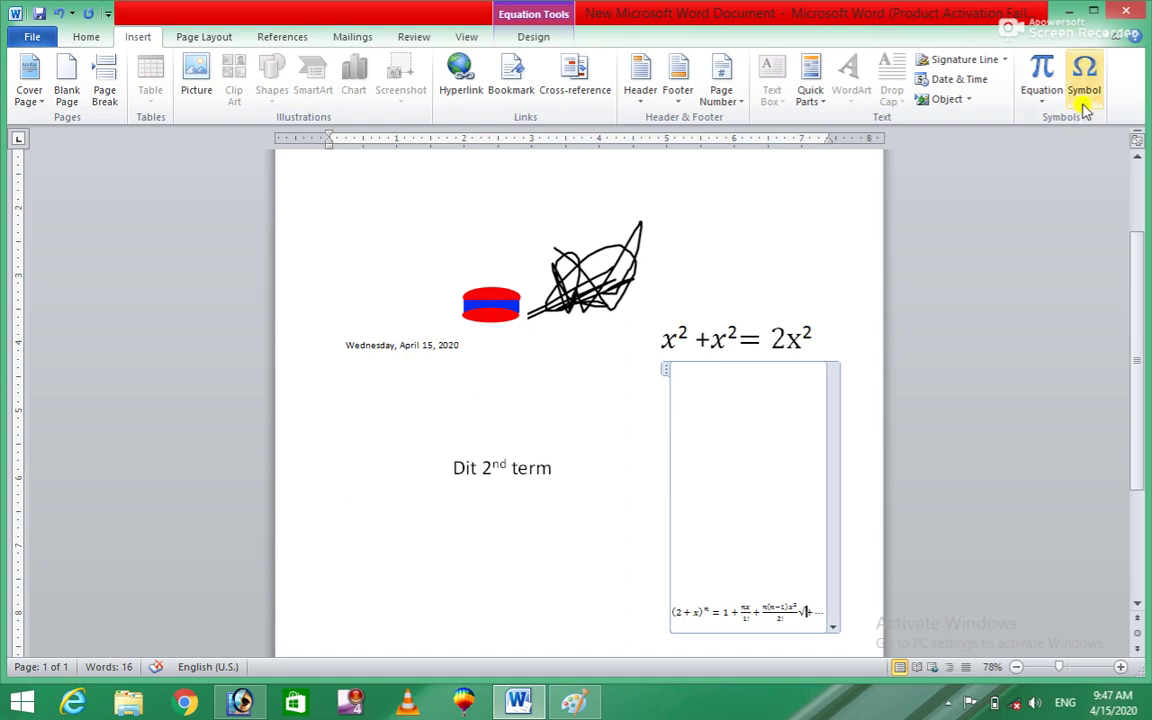
left_click(1084, 95)
left_click(1068, 231)
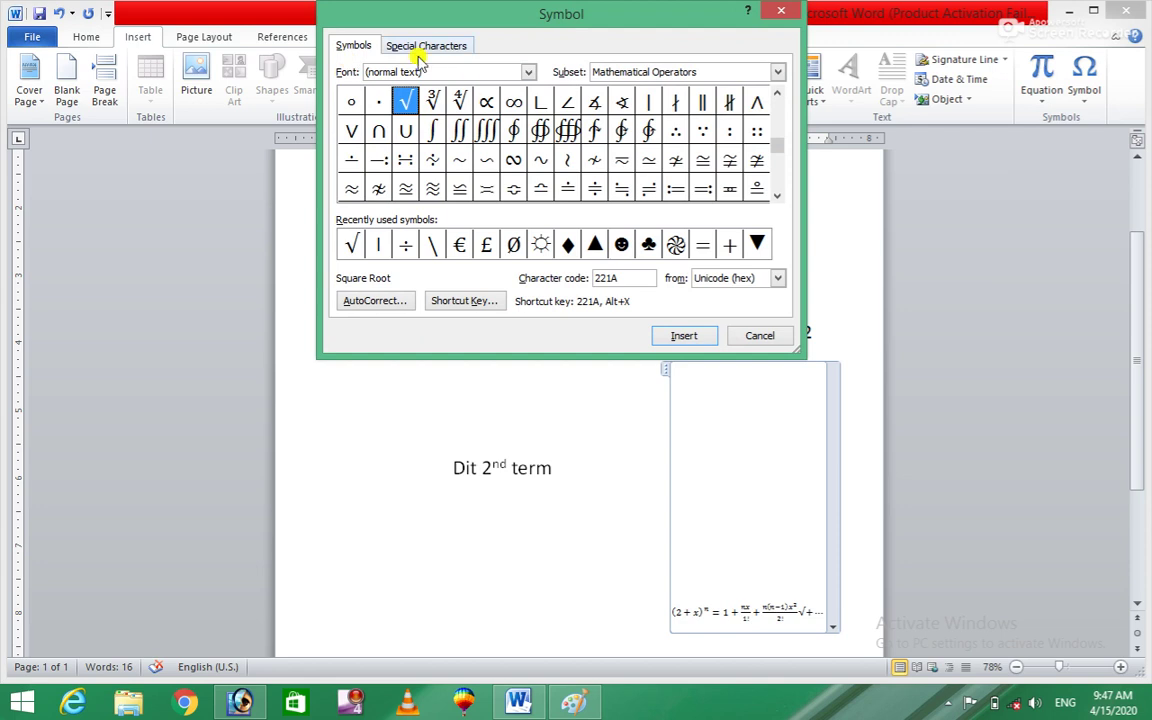
Scroll the full Symbol grid, then open the embedded 'Dit 2nd term' slide for editing
left_click(781, 196)
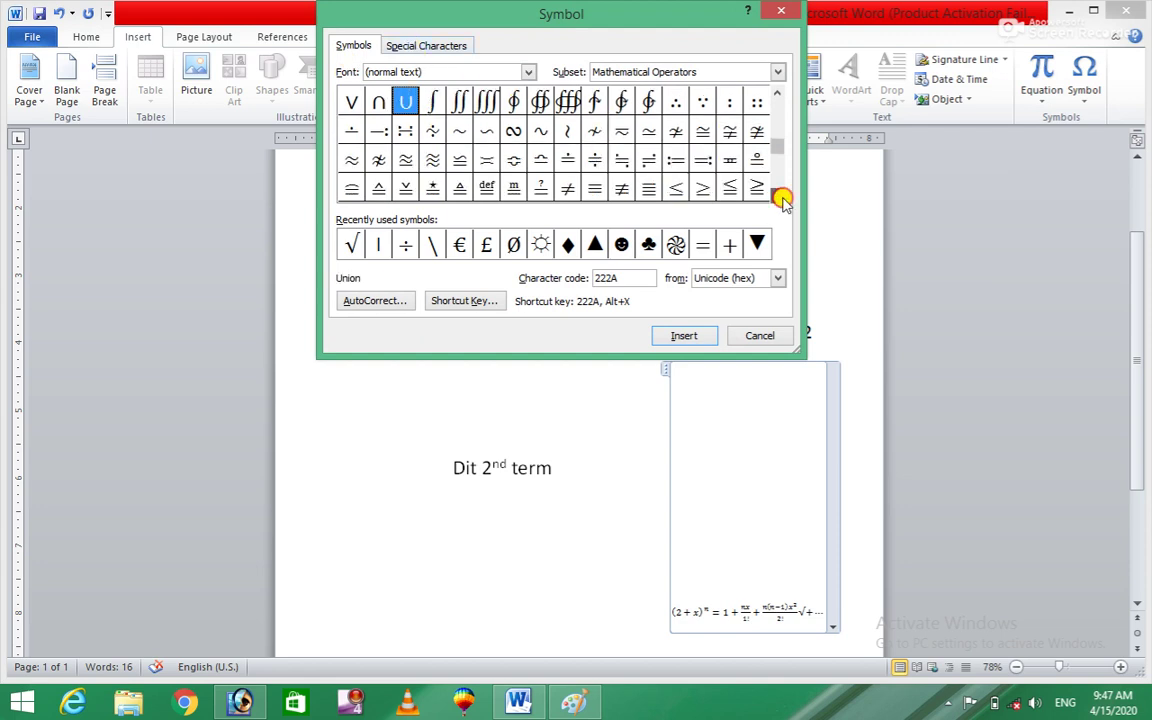
mouse_move(781, 197)
left_mouse_down()
mouse_move(783, 115)
mouse_move(781, 196)
left_mouse_up()
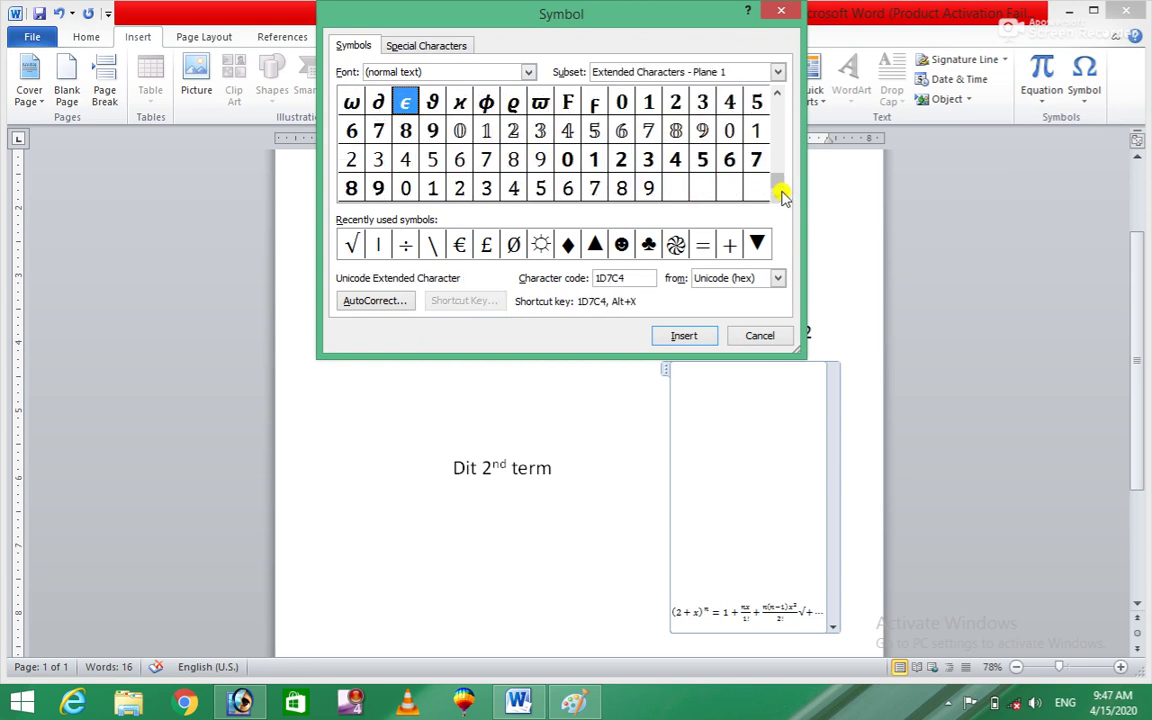
left_click(557, 465)
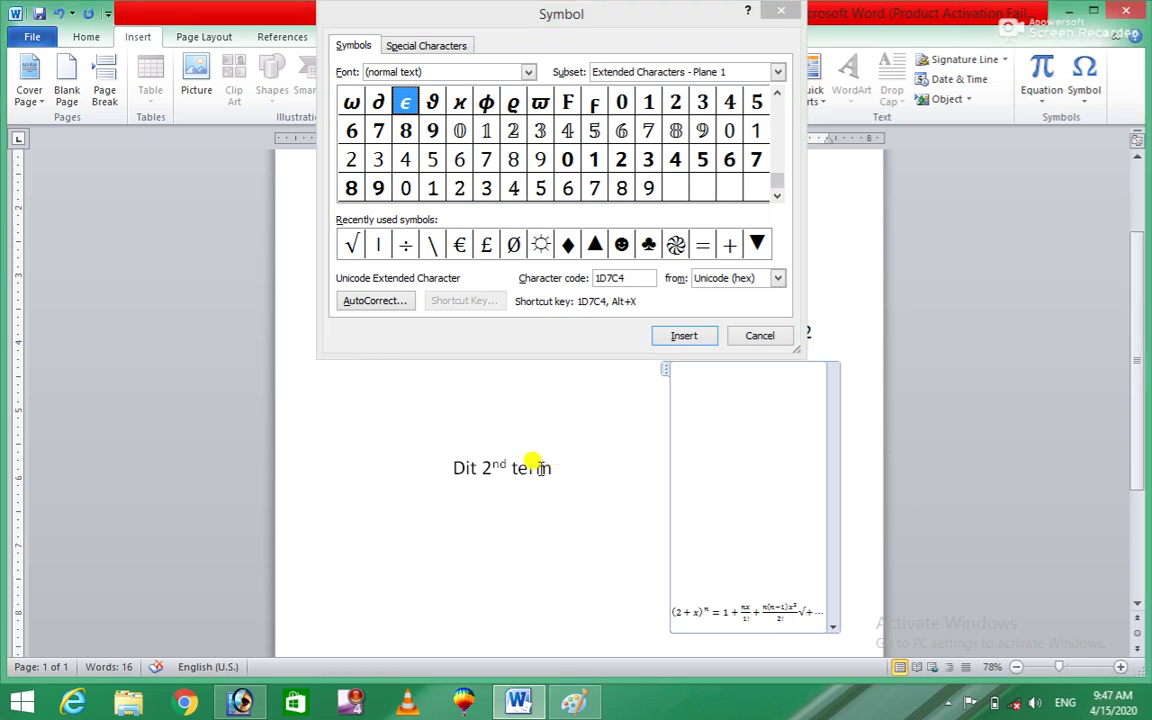
double_click(541, 468)
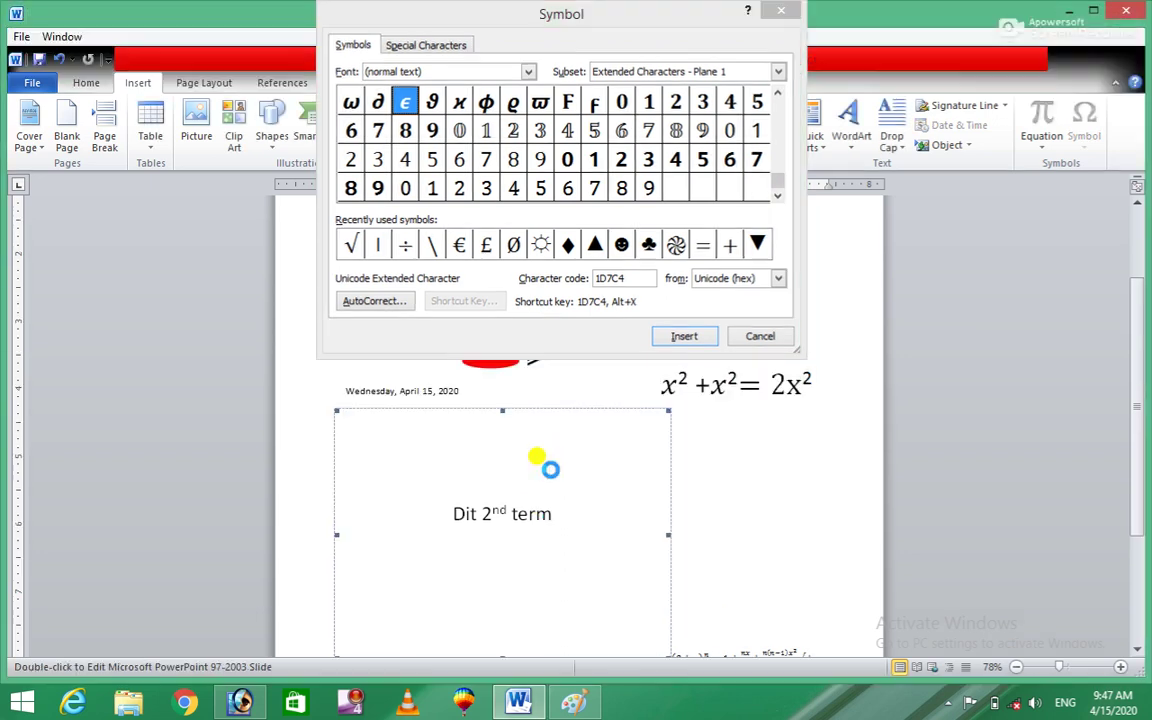
Insert the N-Ary Product ∏ at the end of the slide title, making it 'Dit 2nd term∏'
left_click(545, 510)
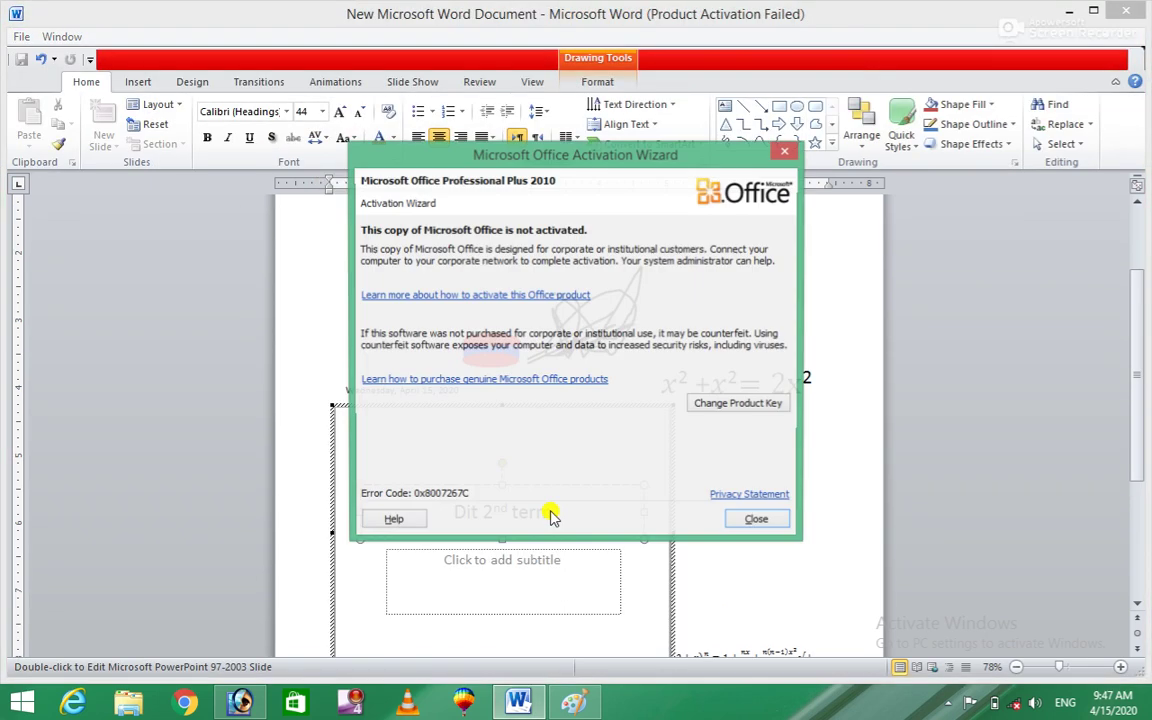
left_click(743, 521)
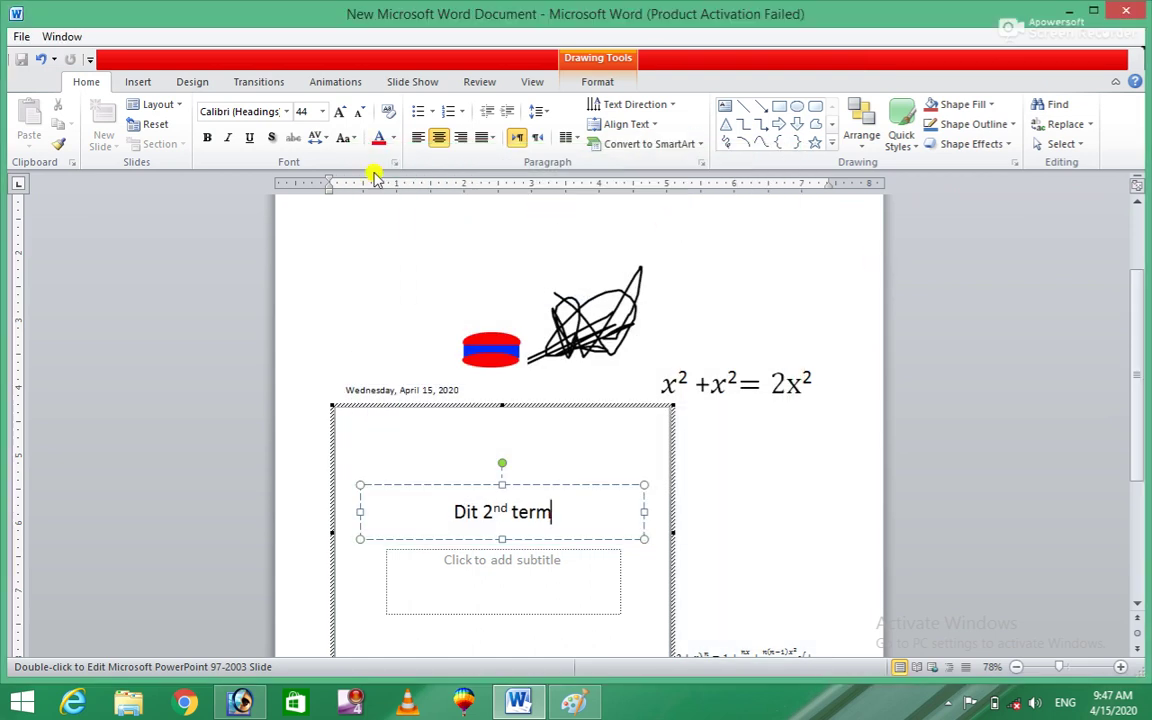
left_click(135, 81)
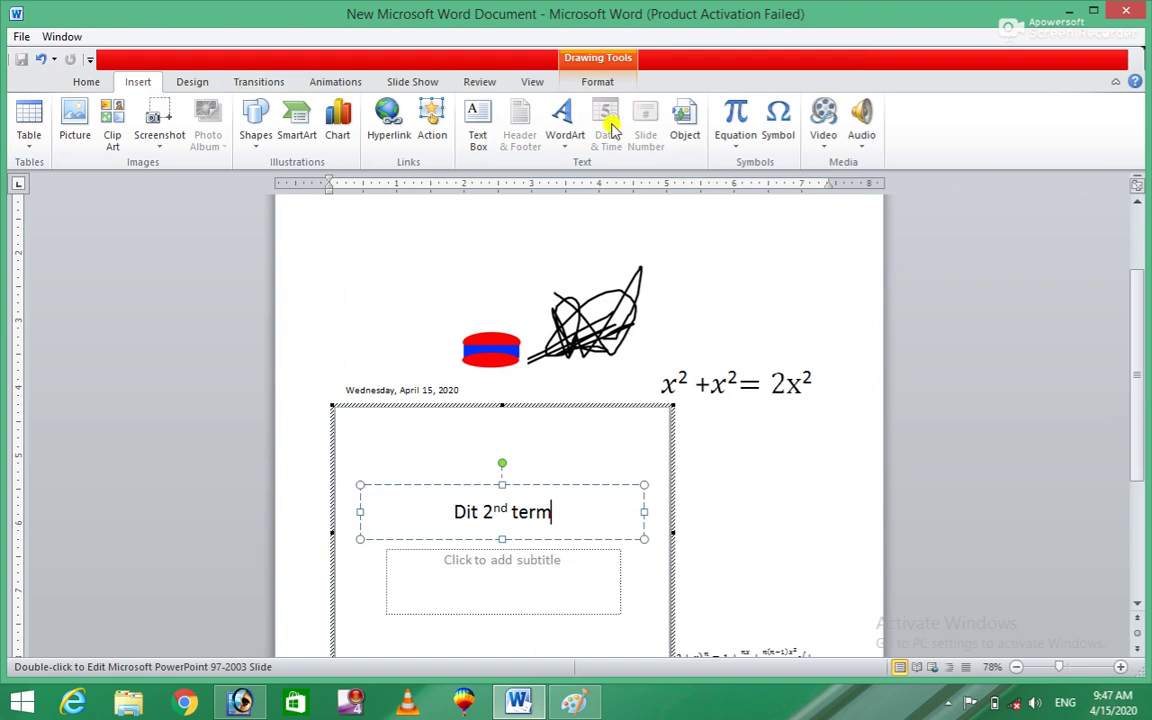
left_click(781, 125)
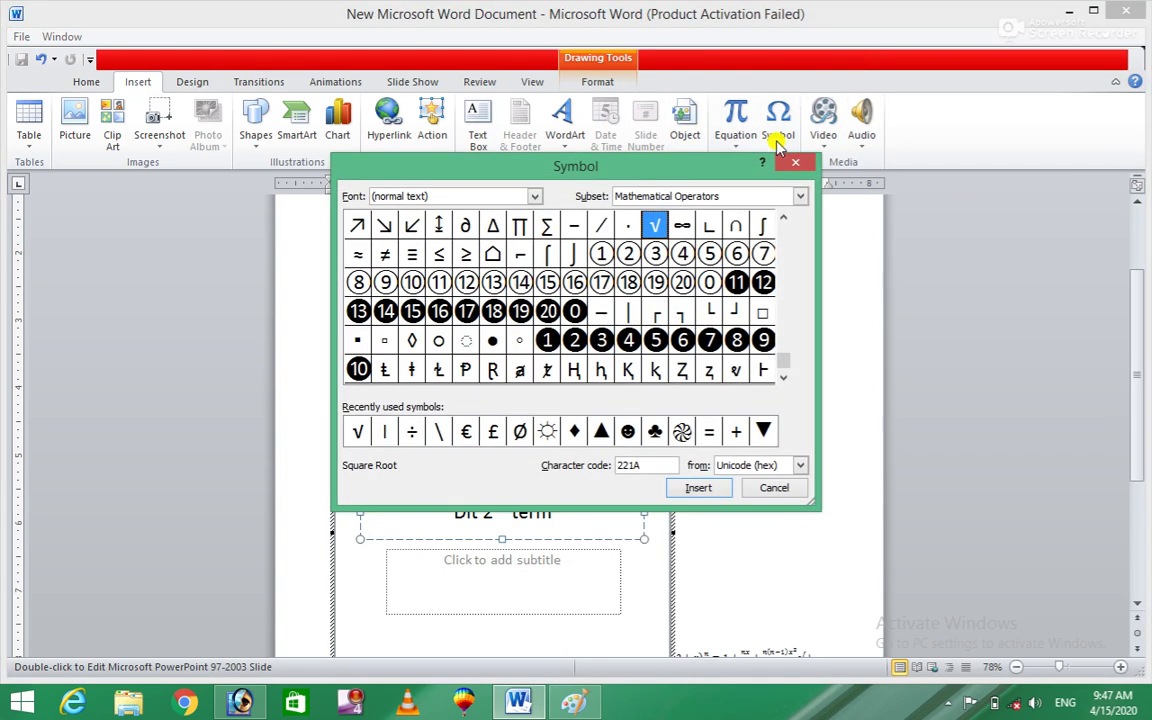
left_click(521, 228)
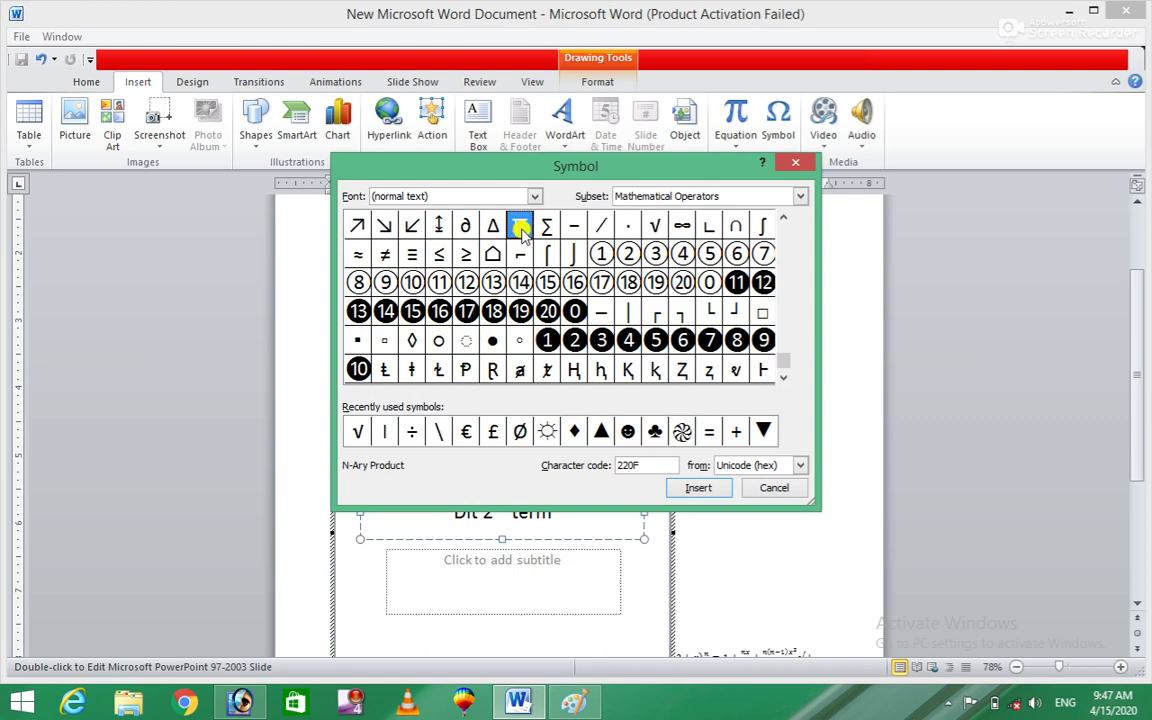
left_click(697, 488)
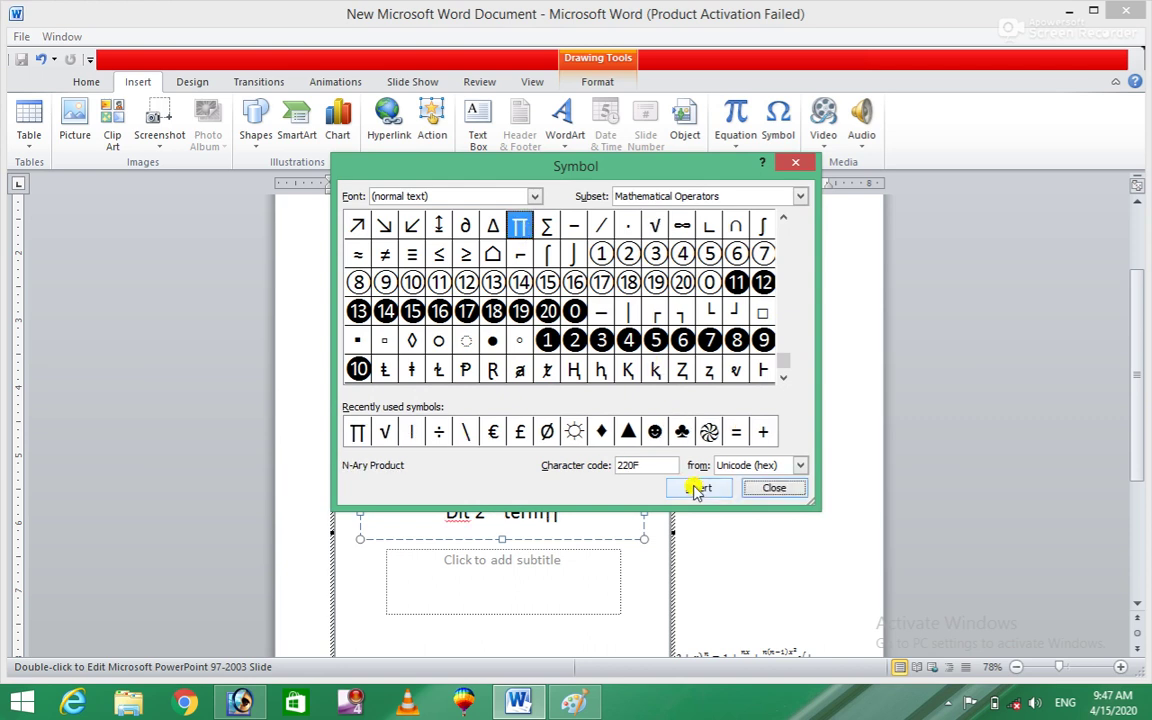
left_click(774, 488)
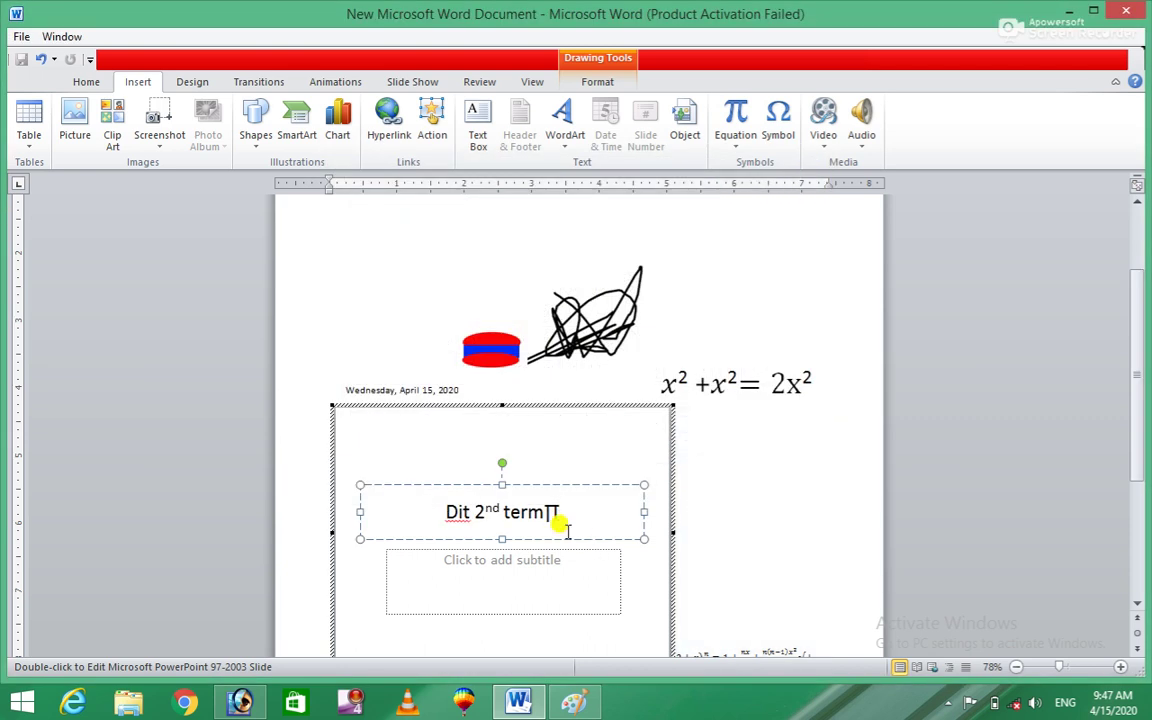
left_click(743, 483)
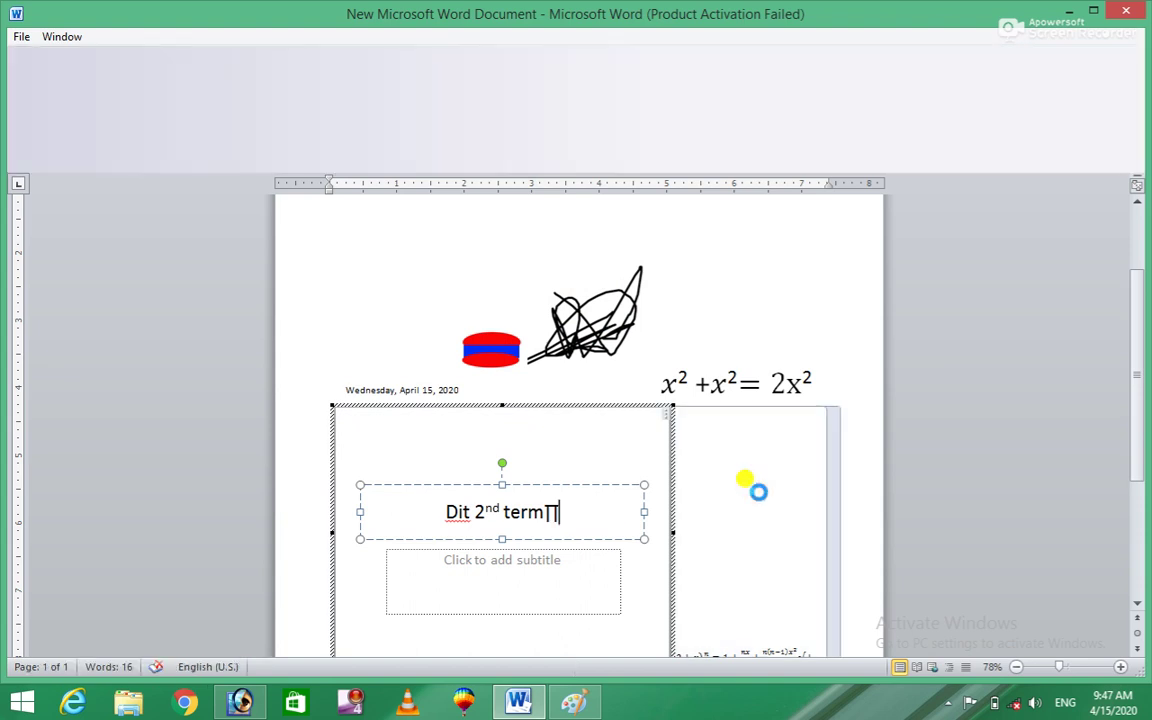